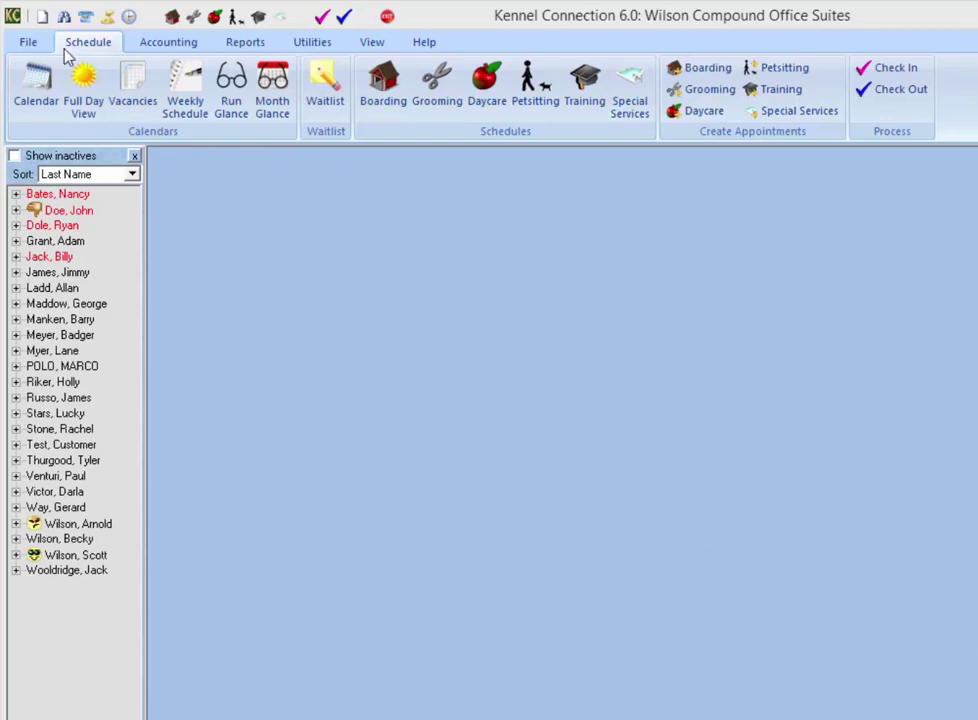
Open the employee setup, select the second employee in the list, and set the payroll pay method to Commission
{"action": "left_click", "coordinate": [28, 45]}
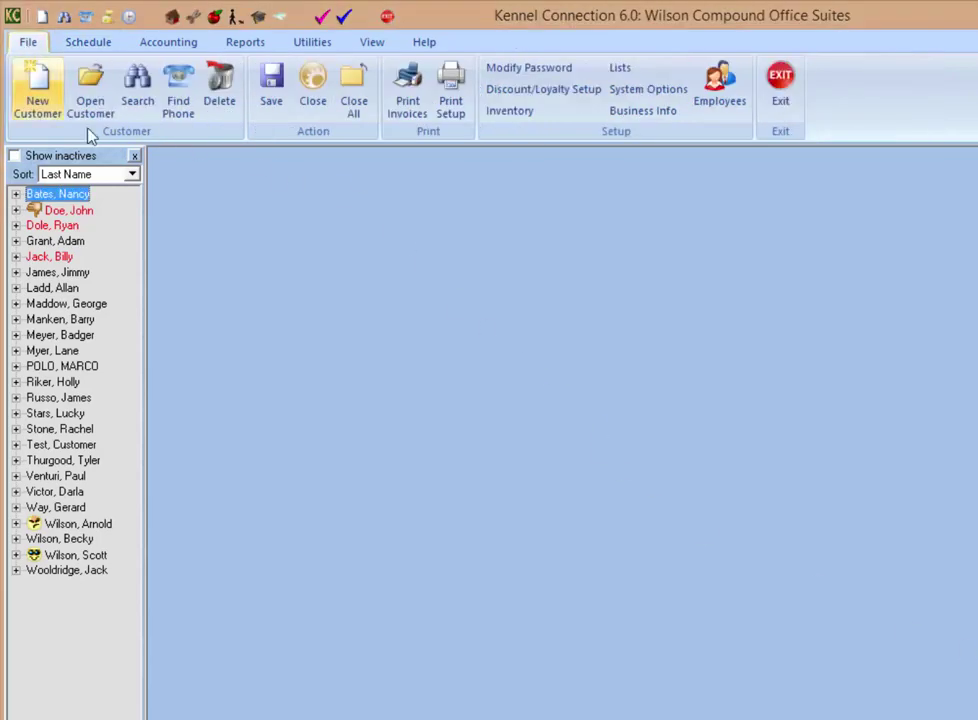
{"action": "left_click", "coordinate": [726, 97]}
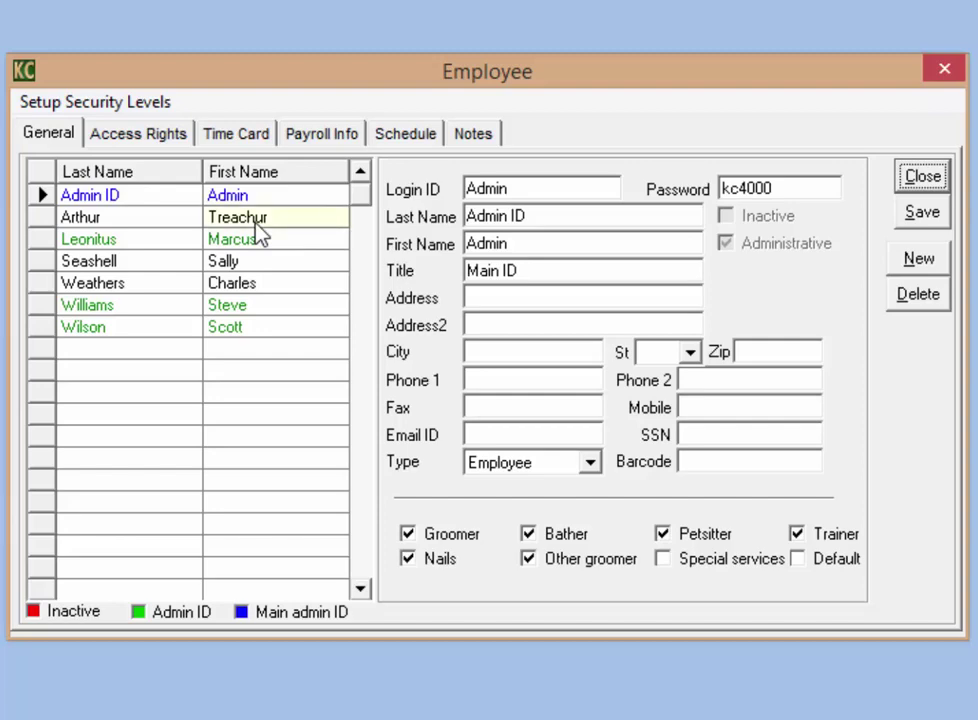
{"action": "left_click", "coordinate": [258, 230]}
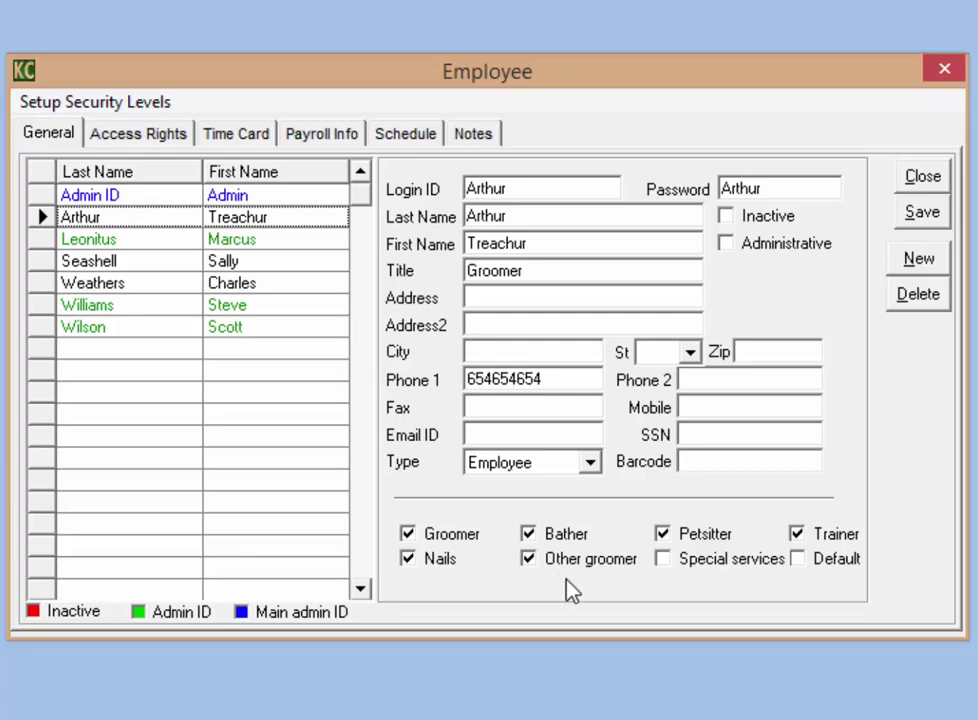
{"action": "left_click", "coordinate": [325, 140]}
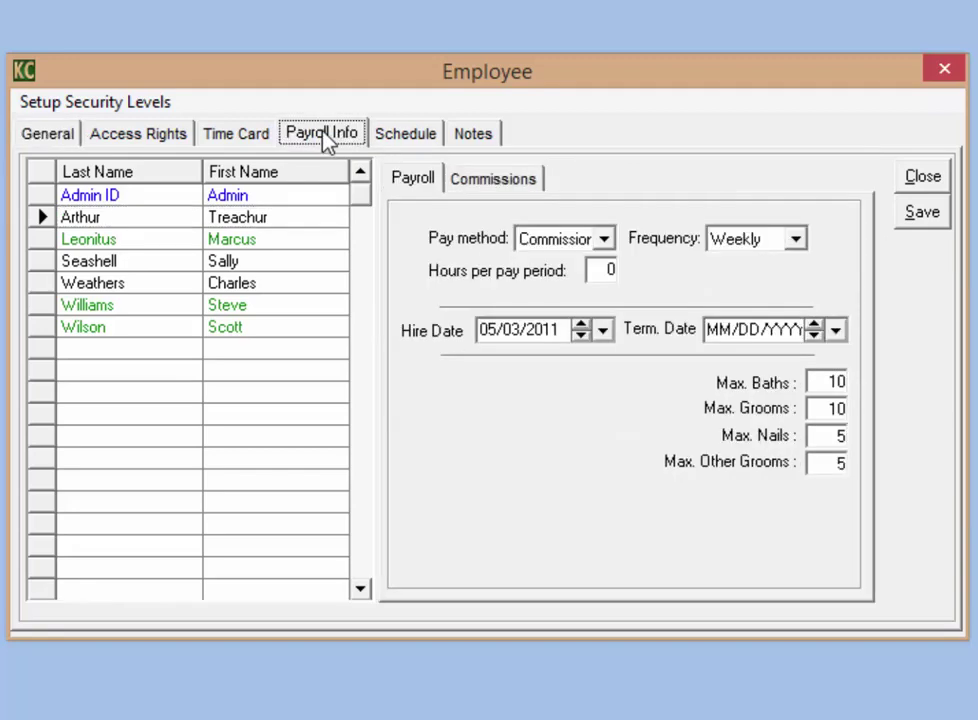
{"action": "left_click", "coordinate": [607, 240]}
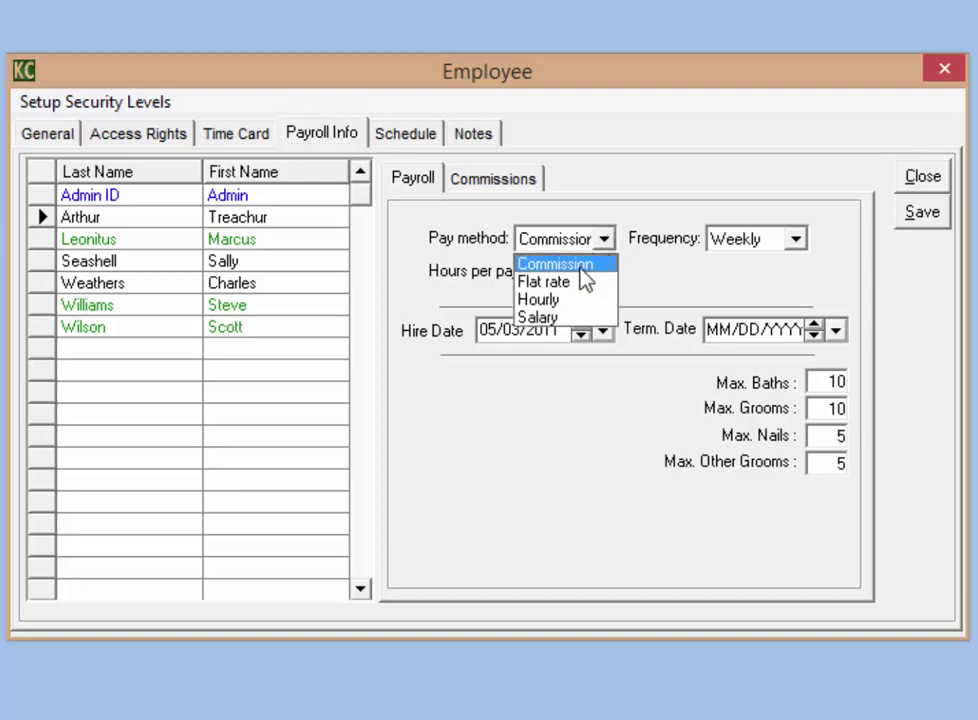
{"action": "left_click", "coordinate": [583, 266]}
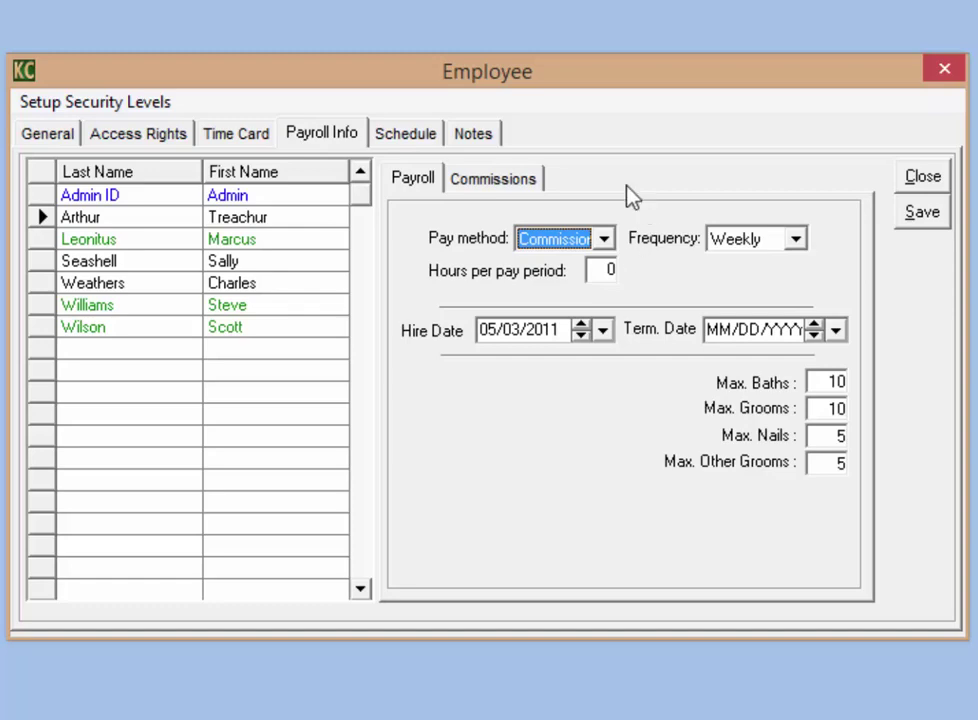
Open the employee's commission settings and place the overall commission percentage in edit mode
{"action": "left_click", "coordinate": [507, 182]}
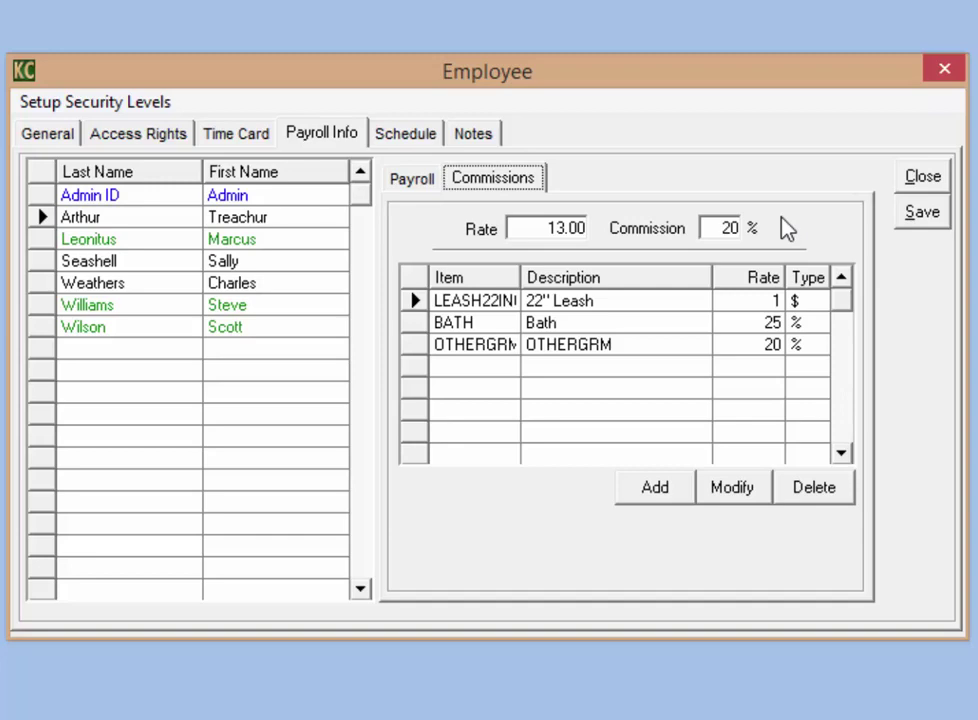
{"action": "double_click", "coordinate": [722, 228]}
{"action": "left_click", "coordinate": [722, 228]}
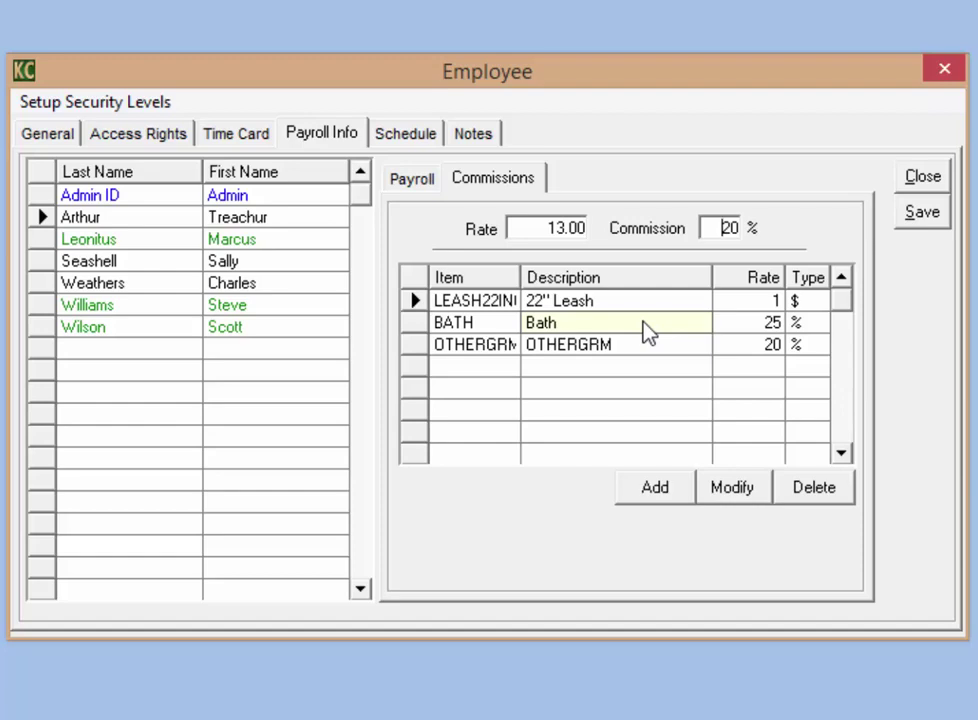
Start a new item commission for the employee and choose the system item GROOM from the inventory list
{"action": "left_click", "coordinate": [654, 502]}
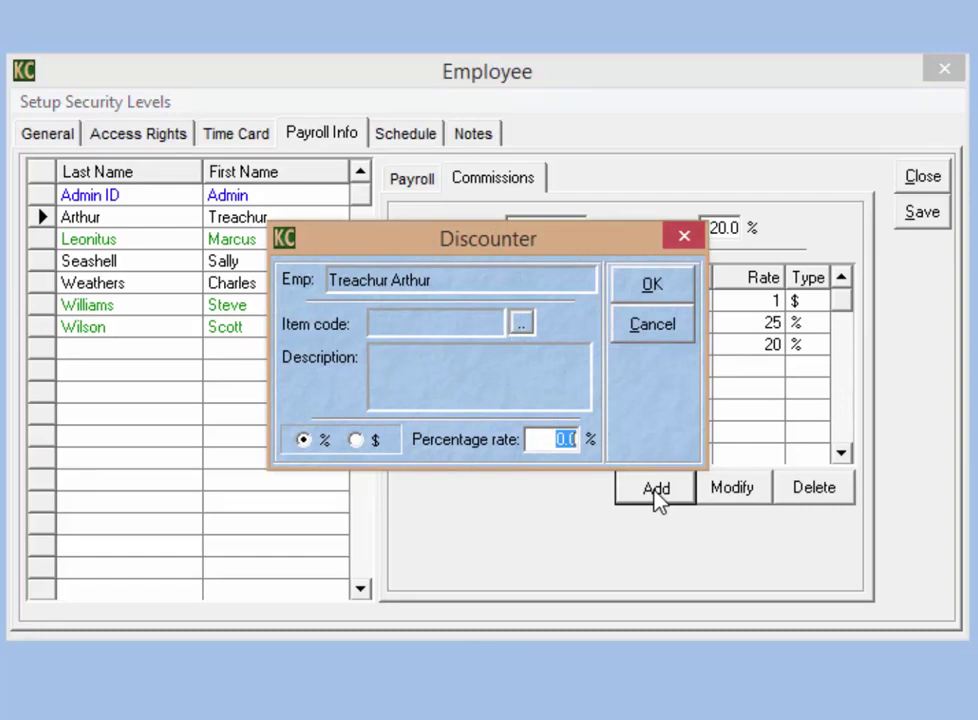
{"action": "left_click", "coordinate": [522, 324]}
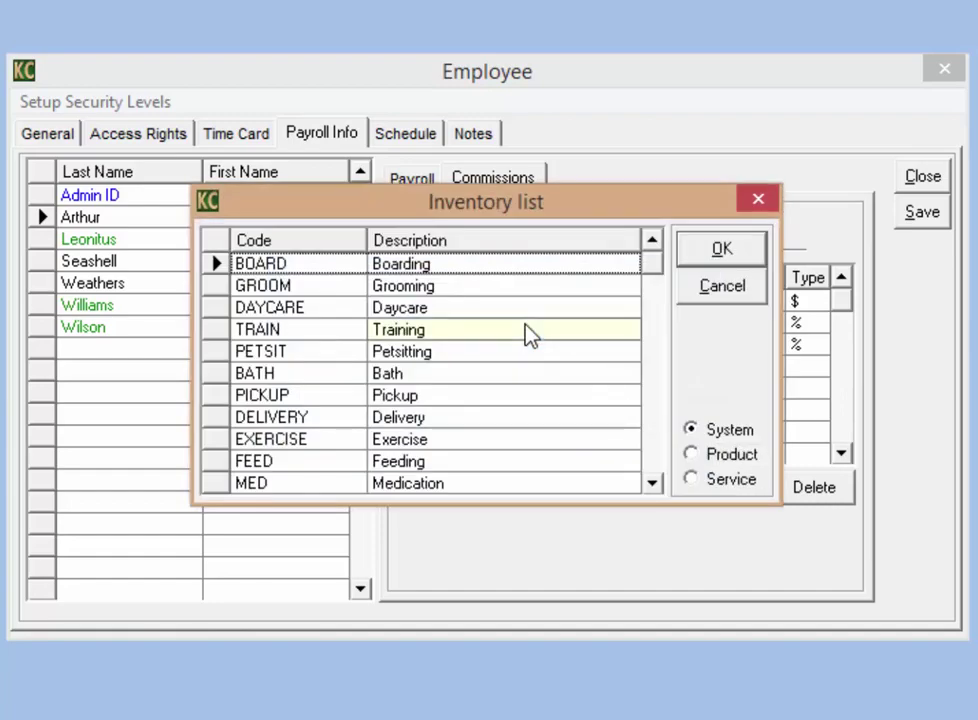
{"action": "left_click", "coordinate": [691, 458]}
{"action": "left_click", "coordinate": [690, 480]}
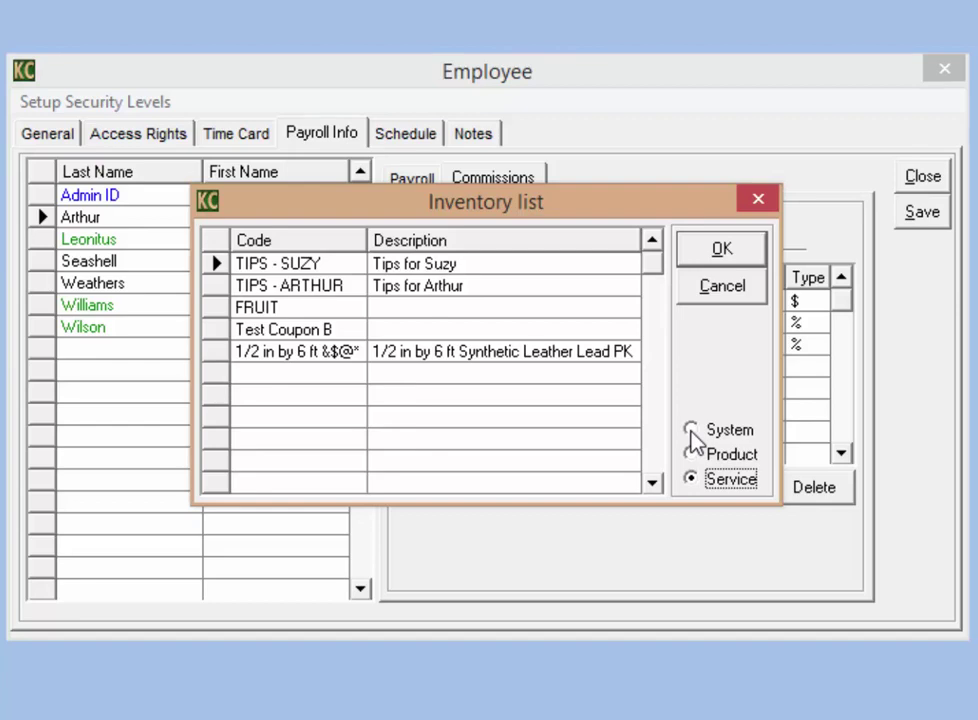
{"action": "left_click", "coordinate": [691, 430]}
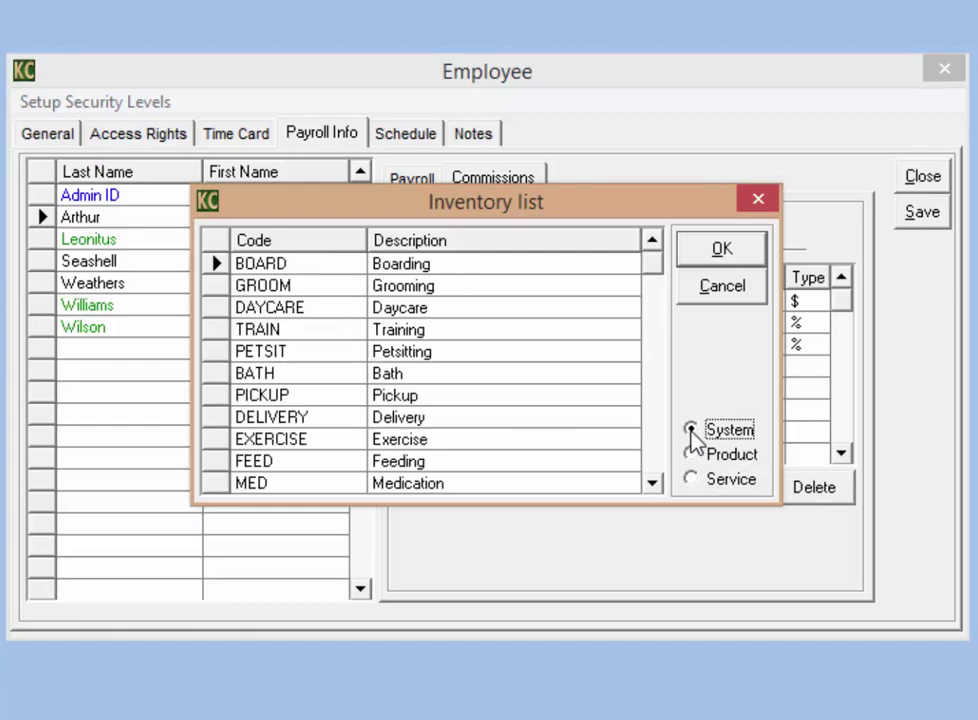
{"action": "left_click", "coordinate": [357, 291]}
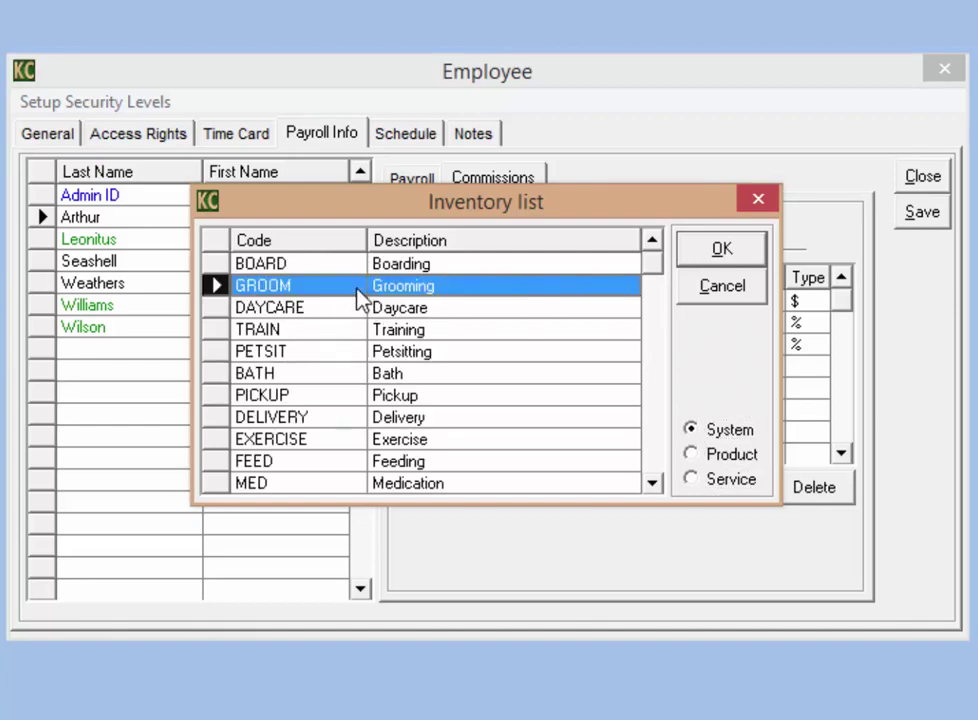
{"action": "left_click", "coordinate": [720, 252]}
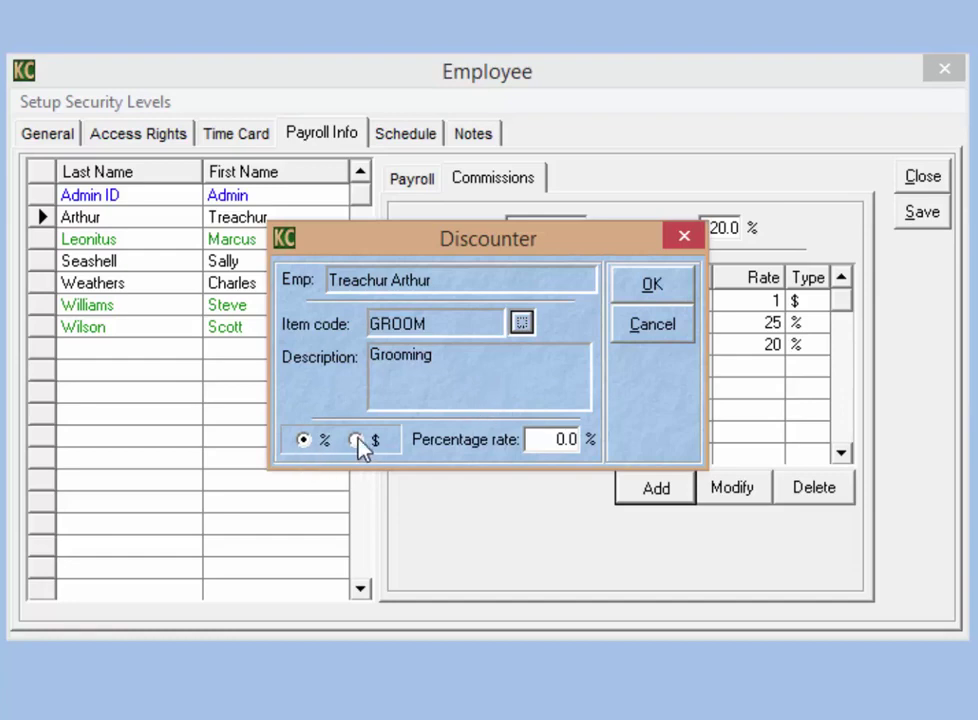
Add the GROOM commission with a 15% rate, and close the employee record discarding the changes
{"action": "left_click", "coordinate": [544, 432]}
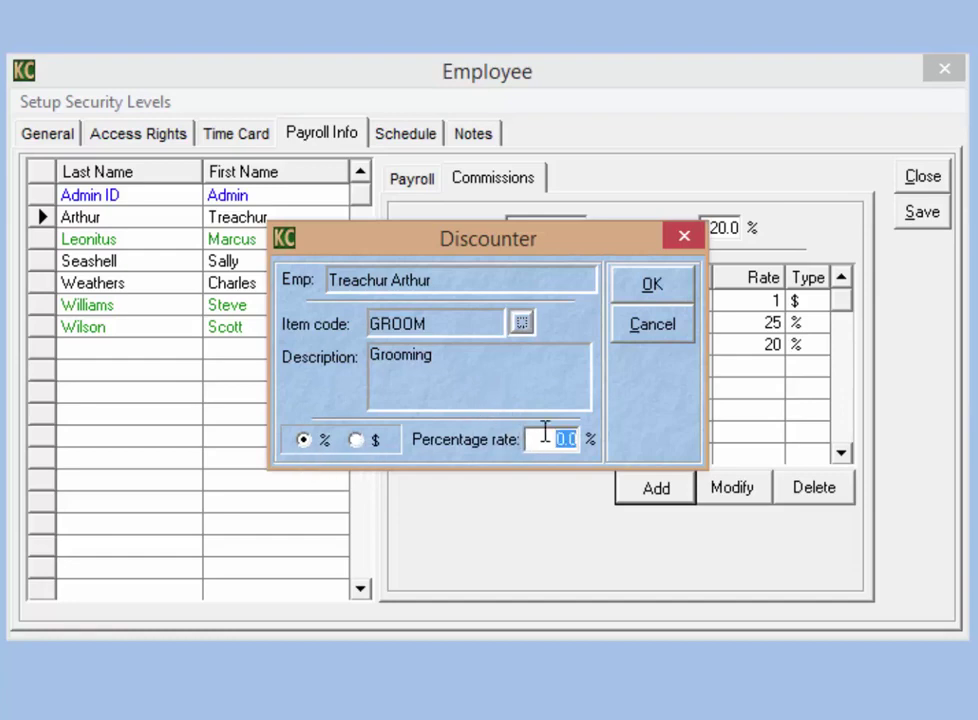
{"action": "type", "text": "15"}
{"action": "left_click", "coordinate": [652, 286]}
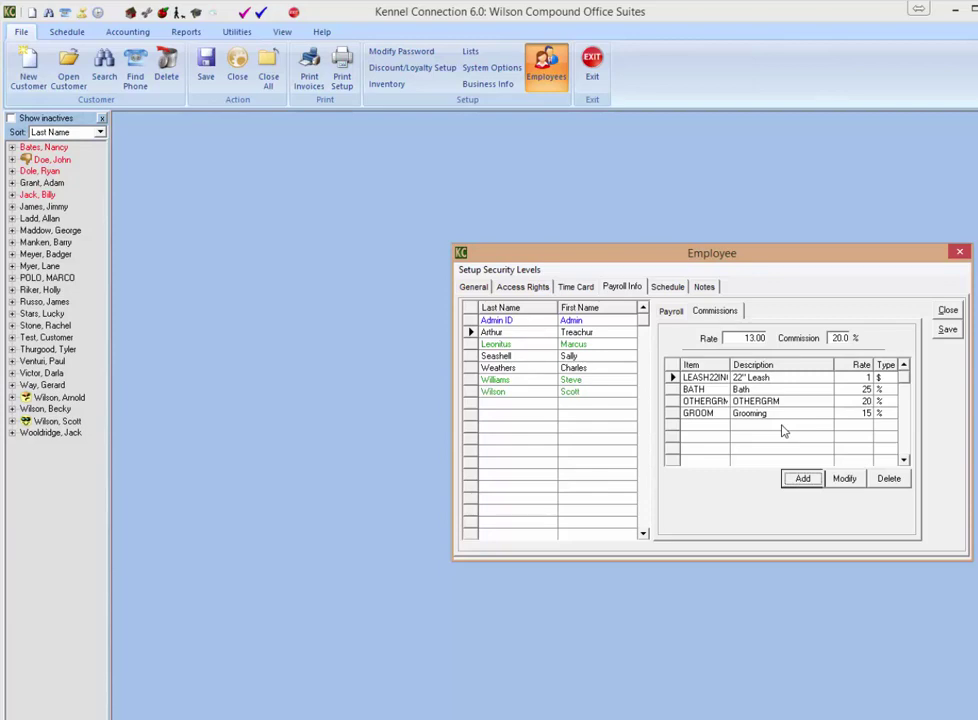
{"action": "left_click", "coordinate": [947, 311]}
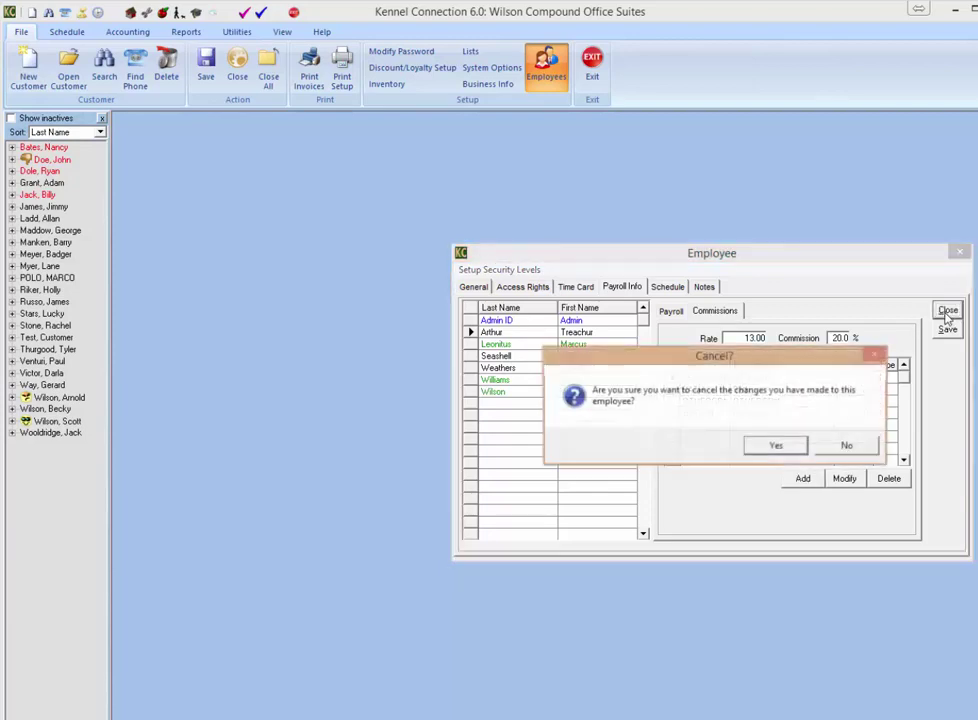
{"action": "left_click", "coordinate": [785, 449]}
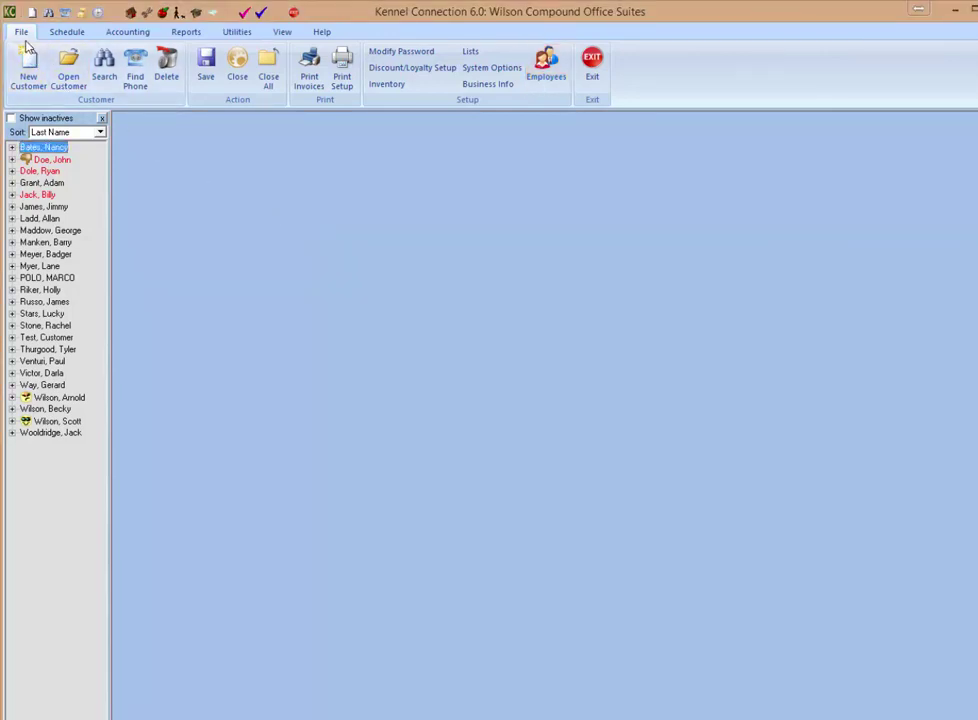
Open the inventory and select the NAILTRIM item
{"action": "left_click", "coordinate": [386, 86]}
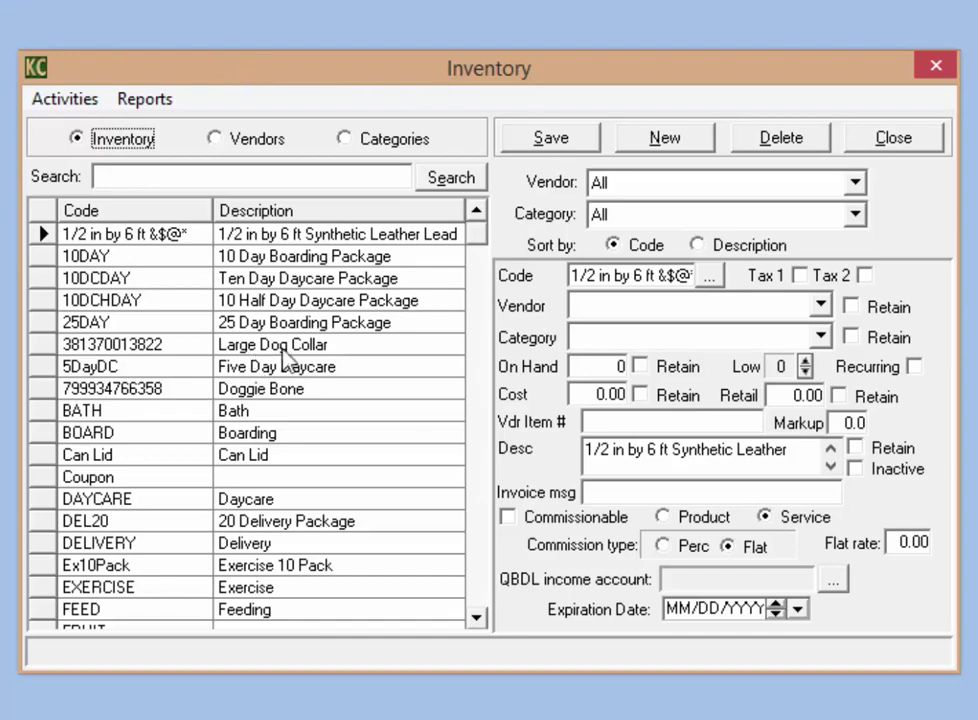
{"action": "left_click", "coordinate": [476, 618]}
{"action": "left_click", "coordinate": [478, 620]}
{"action": "left_click", "coordinate": [478, 620]}
{"action": "left_click", "coordinate": [478, 620]}
{"action": "left_click", "coordinate": [478, 620]}
{"action": "left_click", "coordinate": [478, 620]}
{"action": "left_click", "coordinate": [478, 620]}
{"action": "left_click", "coordinate": [478, 620]}
{"action": "left_click", "coordinate": [478, 620]}
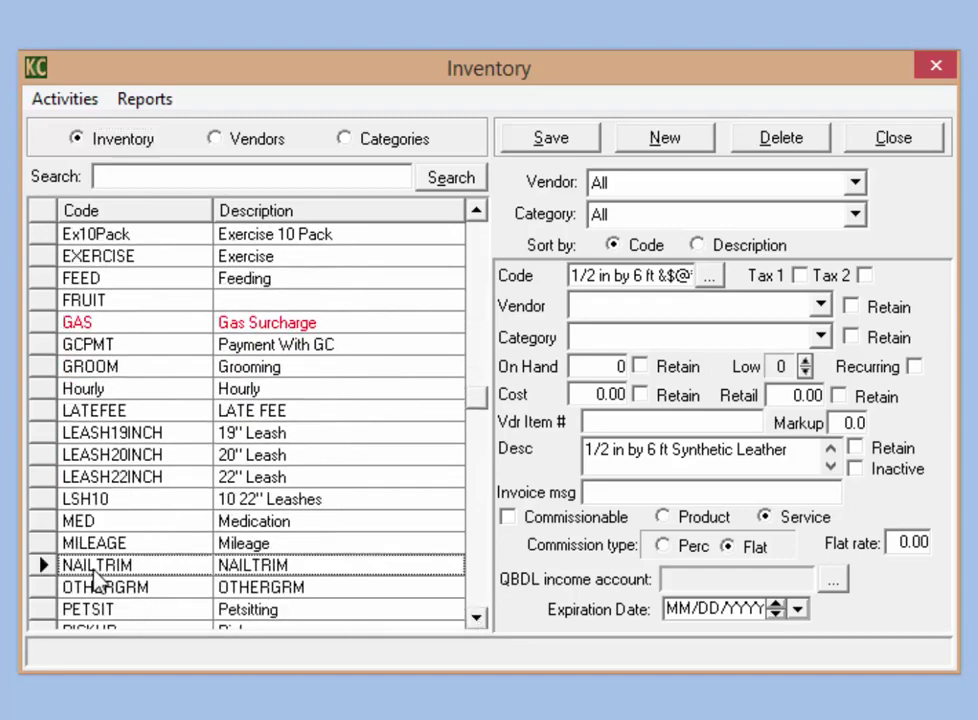
{"action": "left_click", "coordinate": [94, 572]}
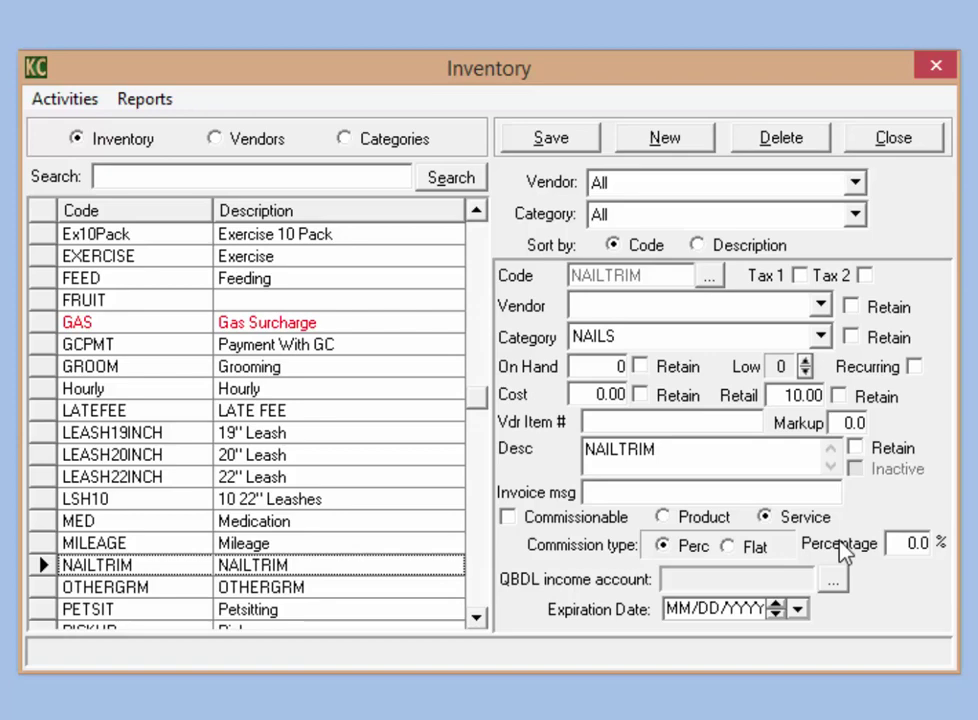
Set the NAILTRIM item's commission percentage to 10% and close the inventory
{"action": "left_click_drag", "start_coordinate": [912, 546], "coordinate": [940, 548]}
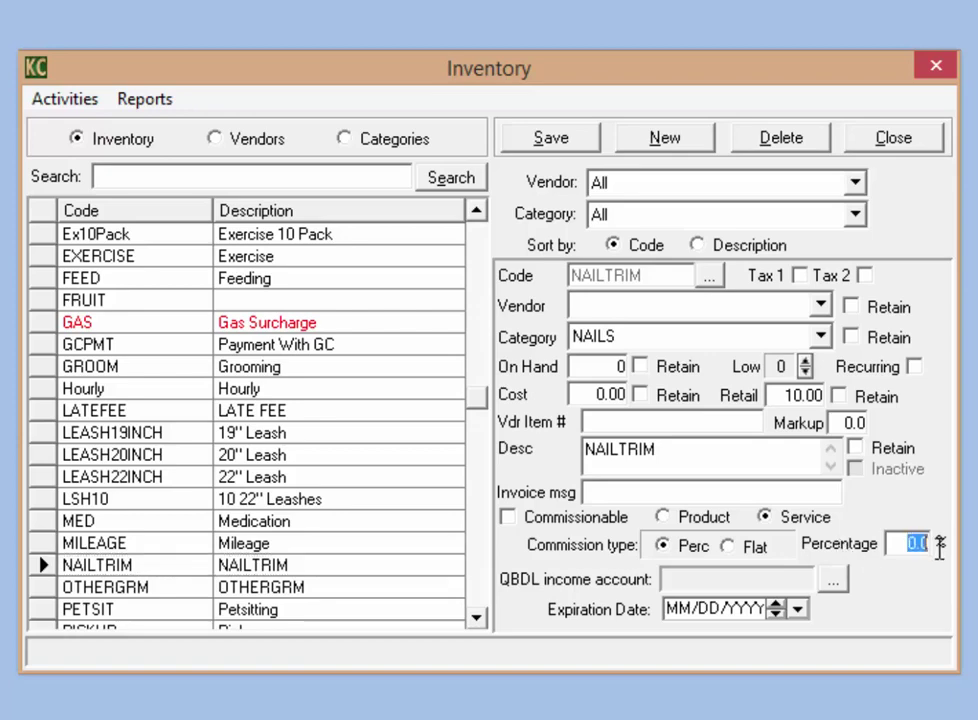
{"action": "type", "text": "10"}
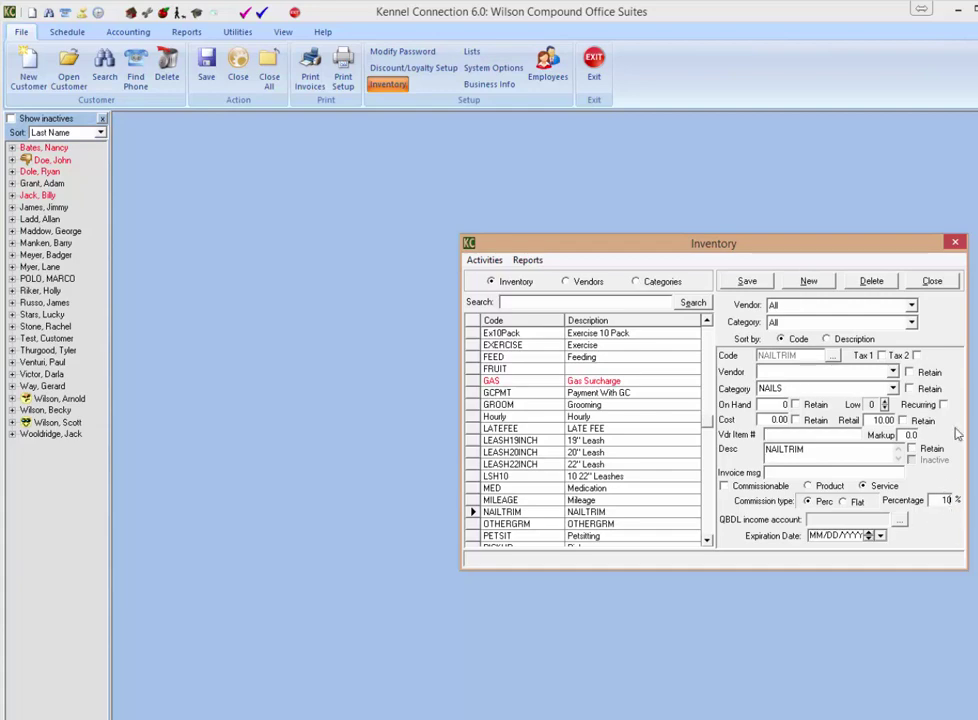
{"action": "left_click", "coordinate": [953, 246]}
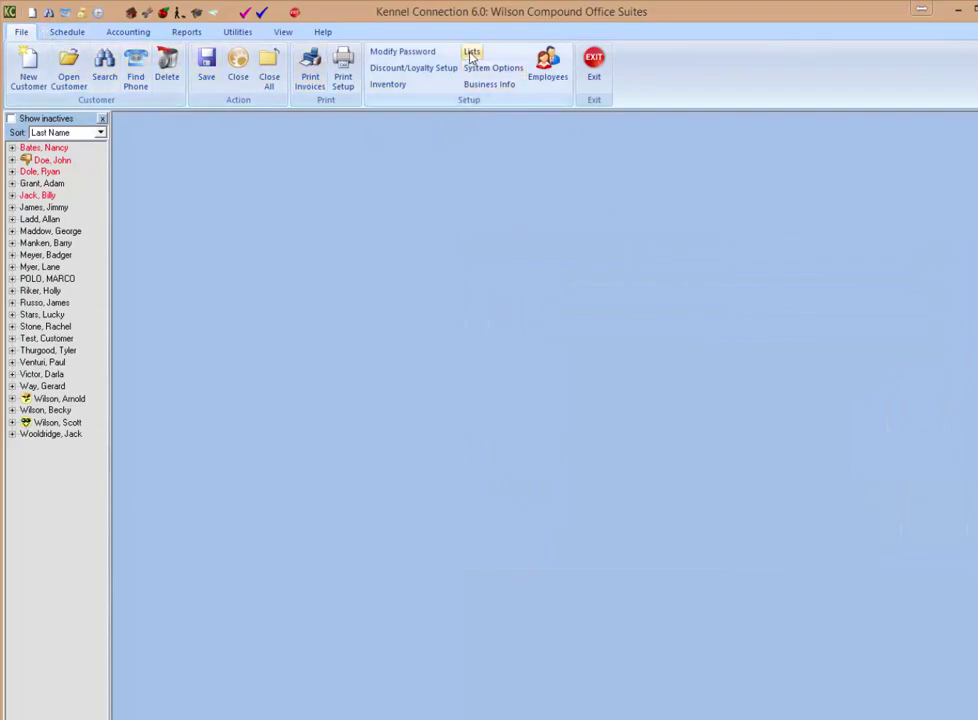
Open the Other services setup list and review the commission settings of B/G/N/E Package and Walk and Feed
{"action": "left_click", "coordinate": [471, 53]}
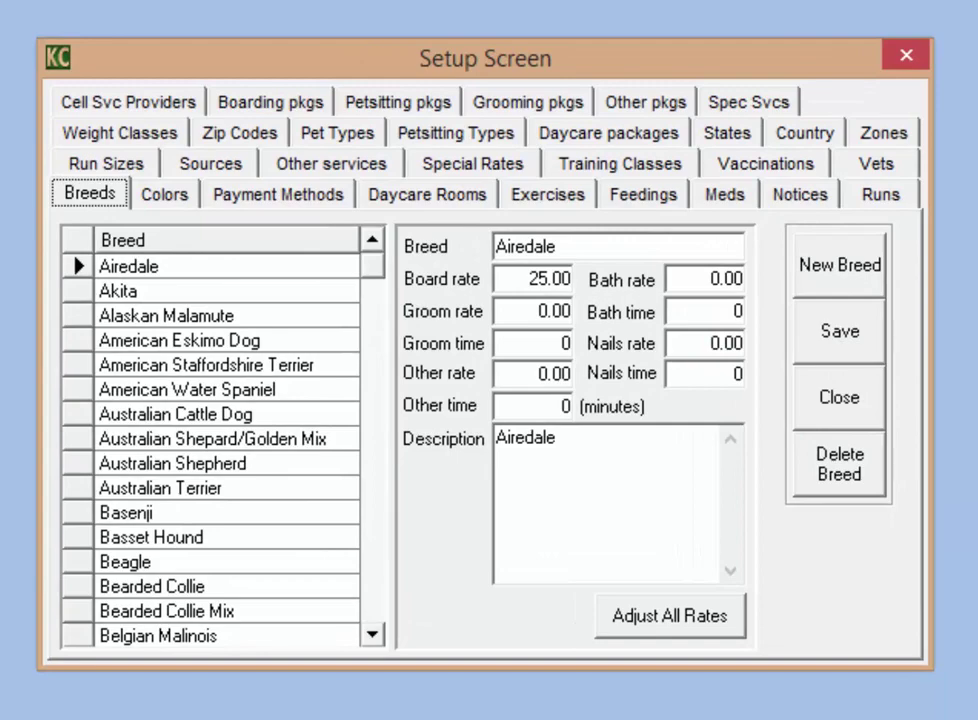
{"action": "left_click", "coordinate": [343, 168]}
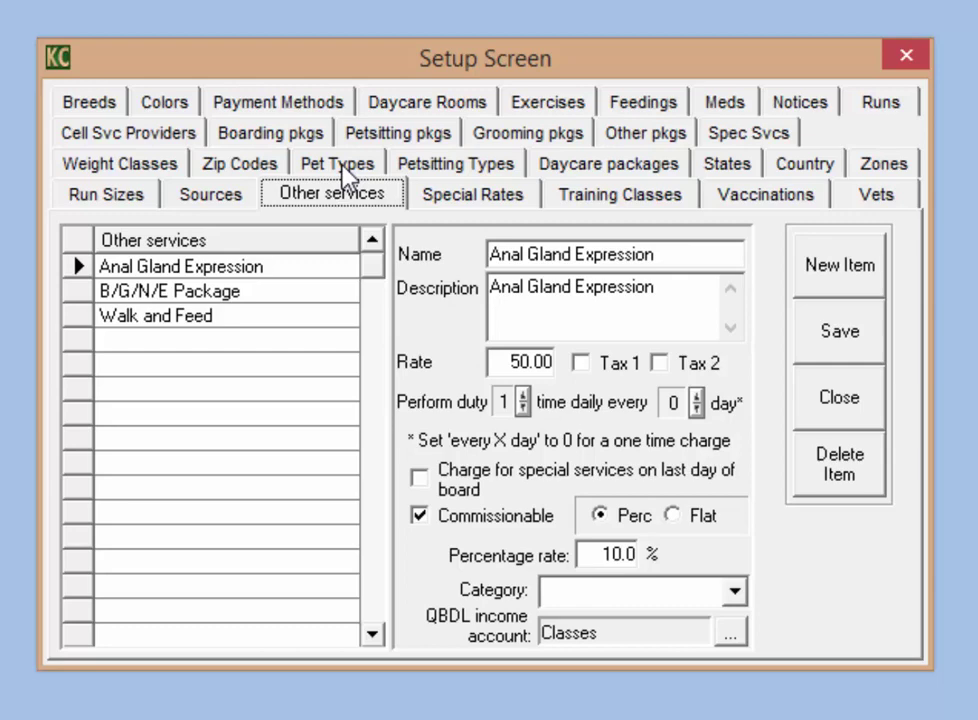
{"action": "left_click", "coordinate": [257, 301]}
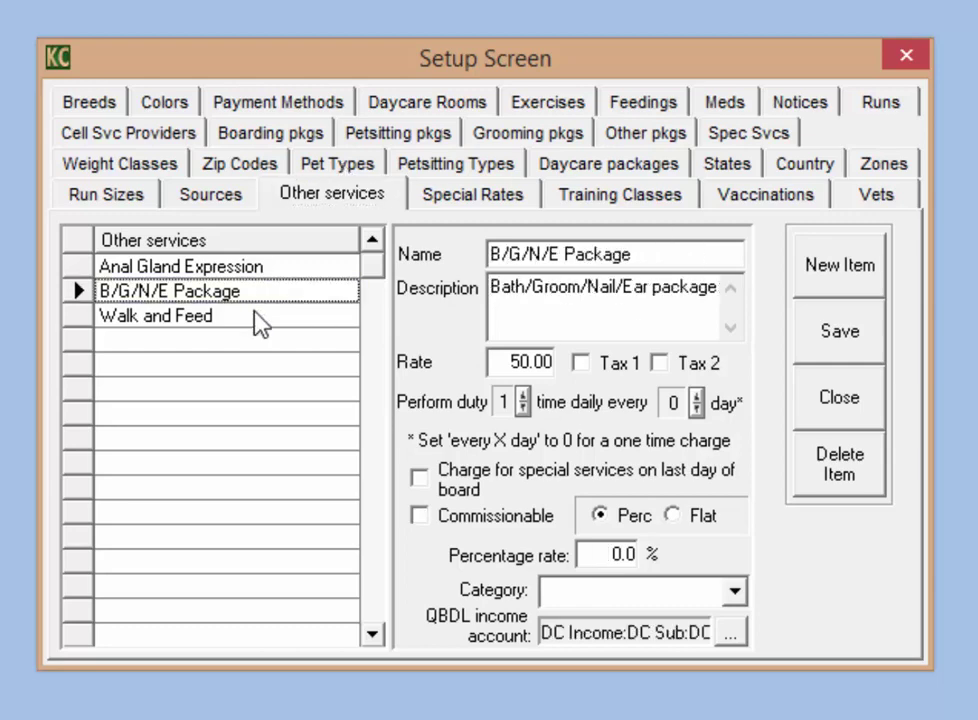
{"action": "left_click", "coordinate": [258, 318]}
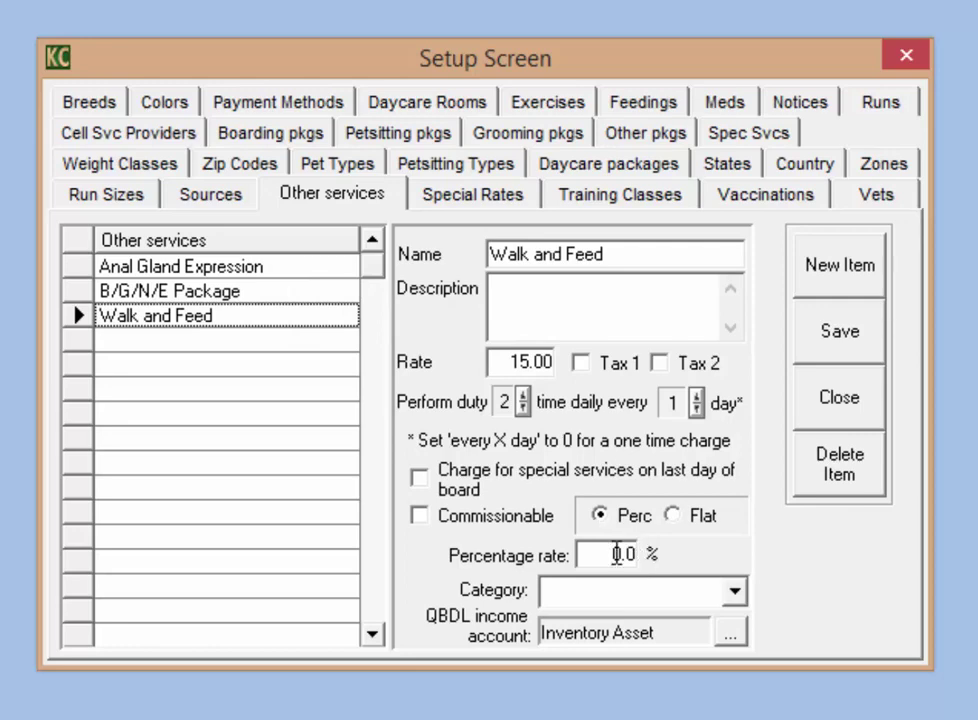
Return to the Anal Gland Expression service, save its settings and close the setup lists
{"action": "left_click", "coordinate": [287, 291]}
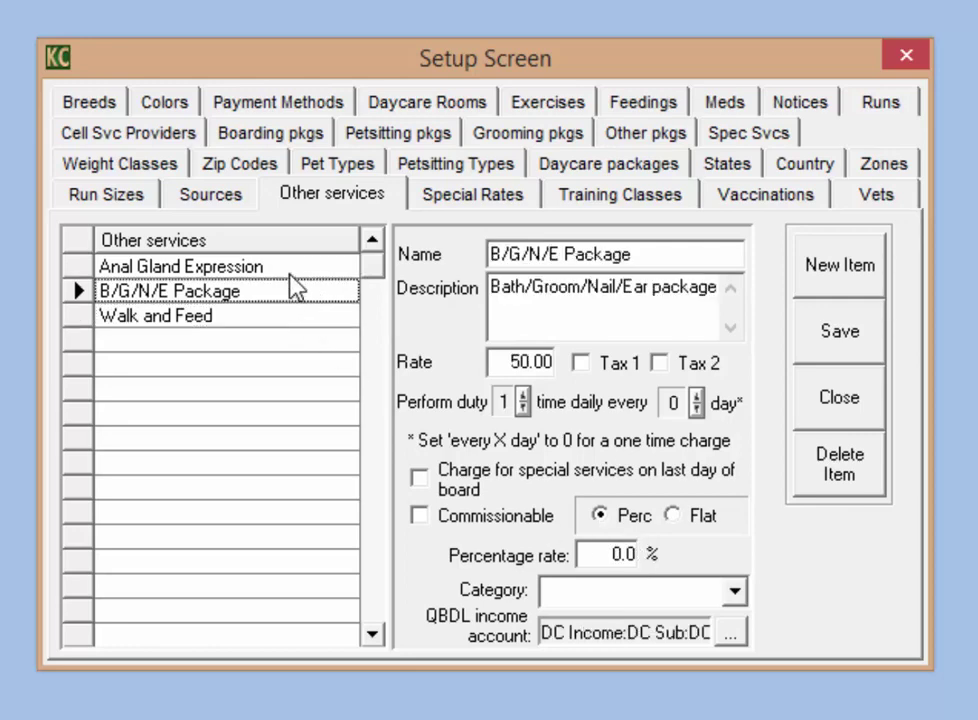
{"action": "left_click", "coordinate": [292, 268]}
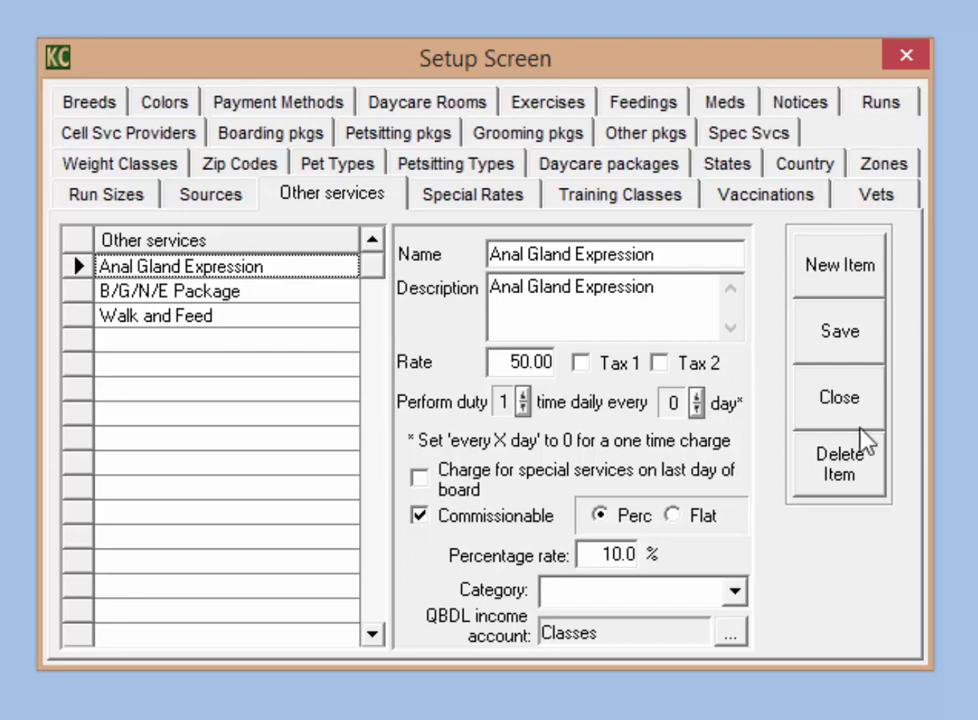
{"action": "left_click", "coordinate": [842, 352]}
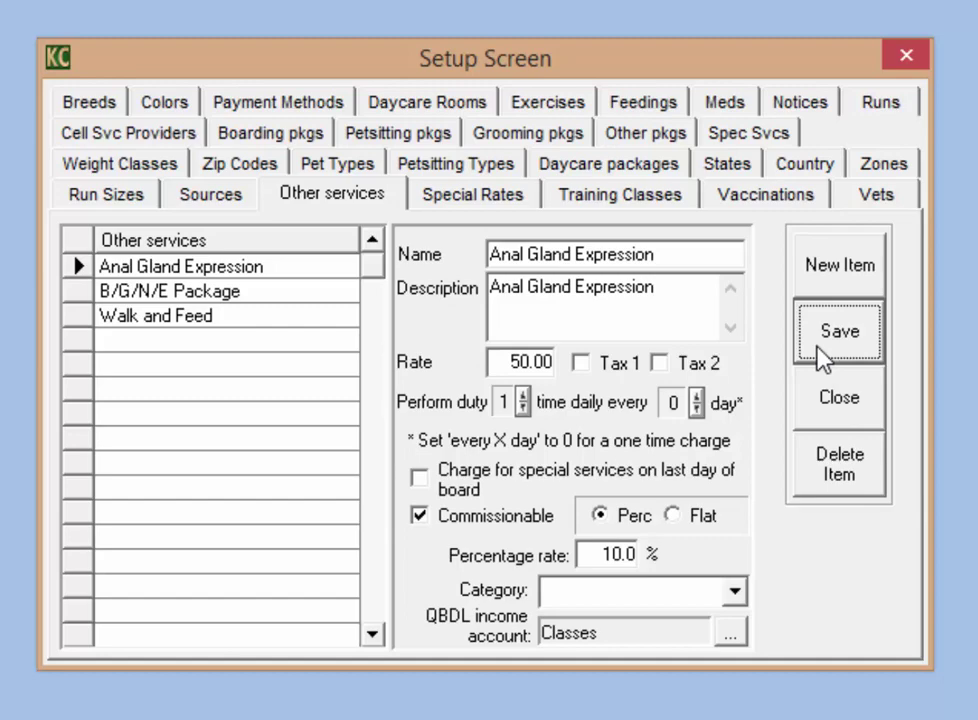
{"action": "left_click", "coordinate": [838, 400]}
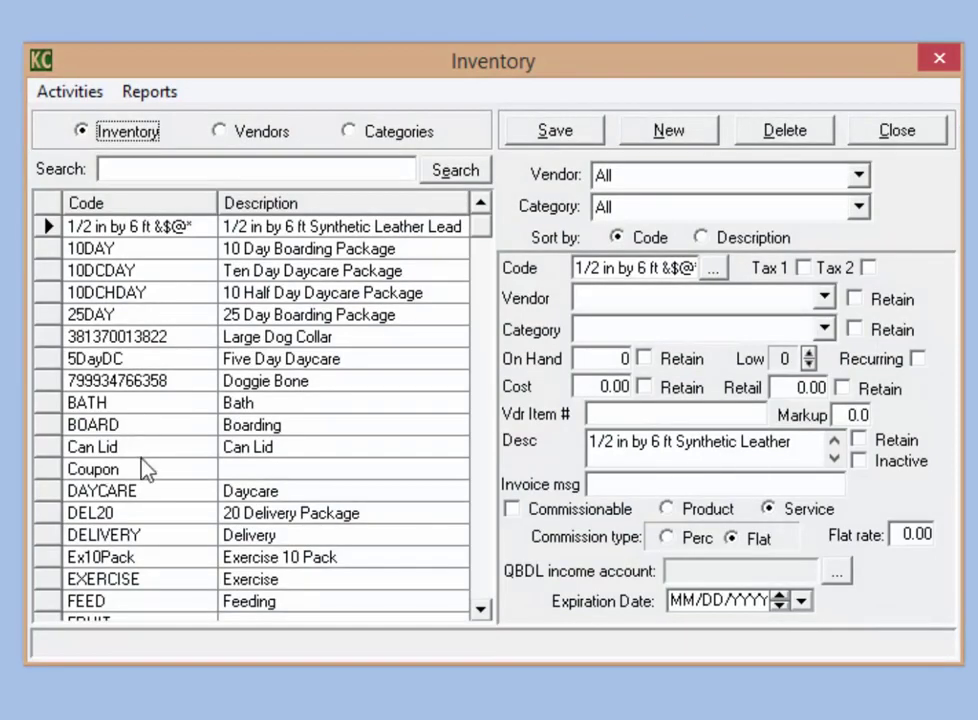
Select the GROOM item in the inventory and examine its commission type and percentage
{"action": "left_click", "coordinate": [485, 595]}
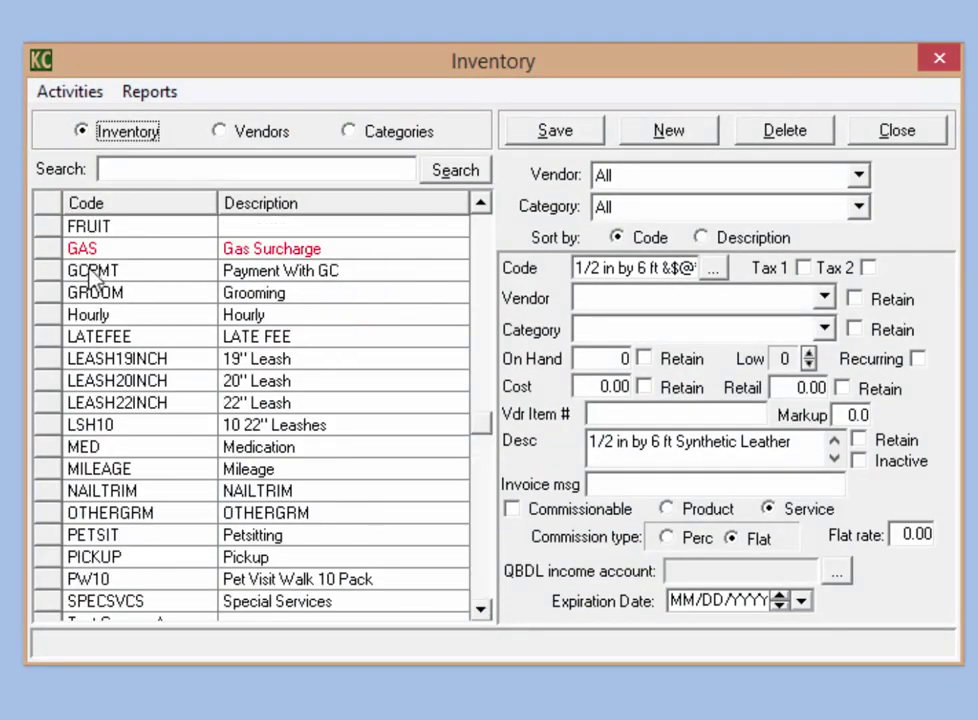
{"action": "left_click", "coordinate": [100, 295]}
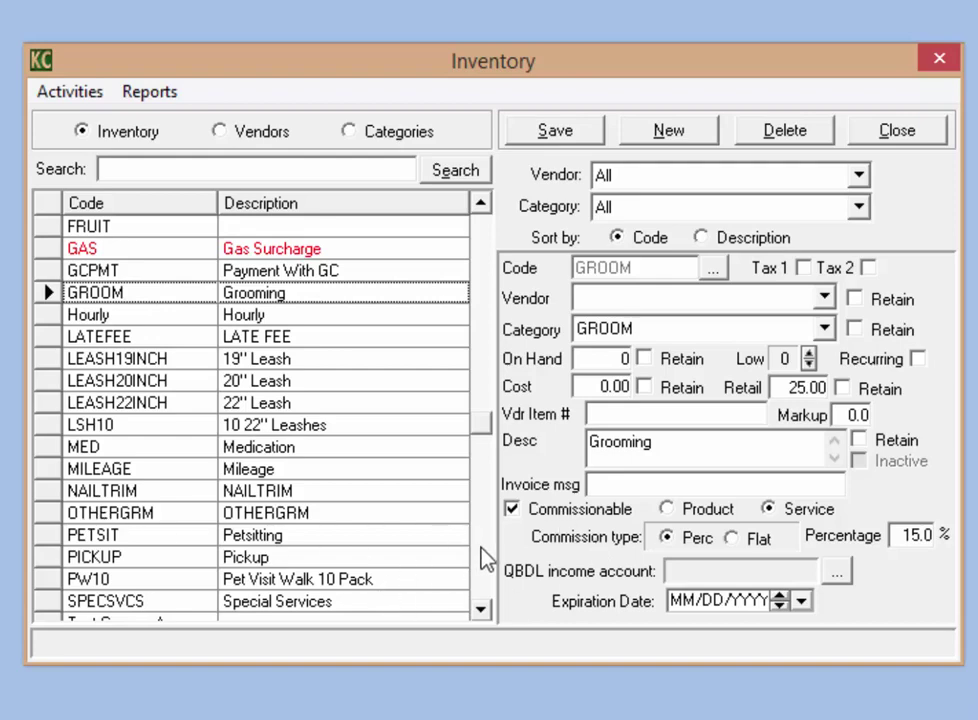
{"action": "scroll", "coordinate": [485, 557], "scroll_direction": "down", "scroll_amount": 5}
{"action": "scroll", "coordinate": [482, 474], "scroll_direction": "up", "scroll_amount": 6}
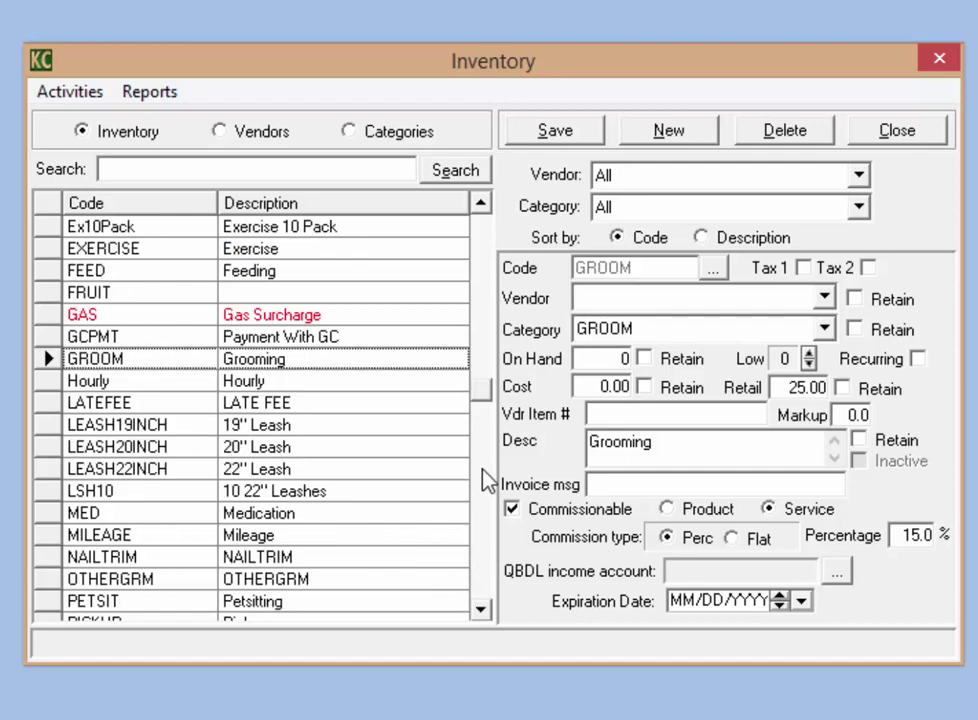
Review the NAILTRIM item's commission settings and the Walk & Feed petsitting type's commission addition, type and flat rate
{"action": "left_click", "coordinate": [135, 558]}
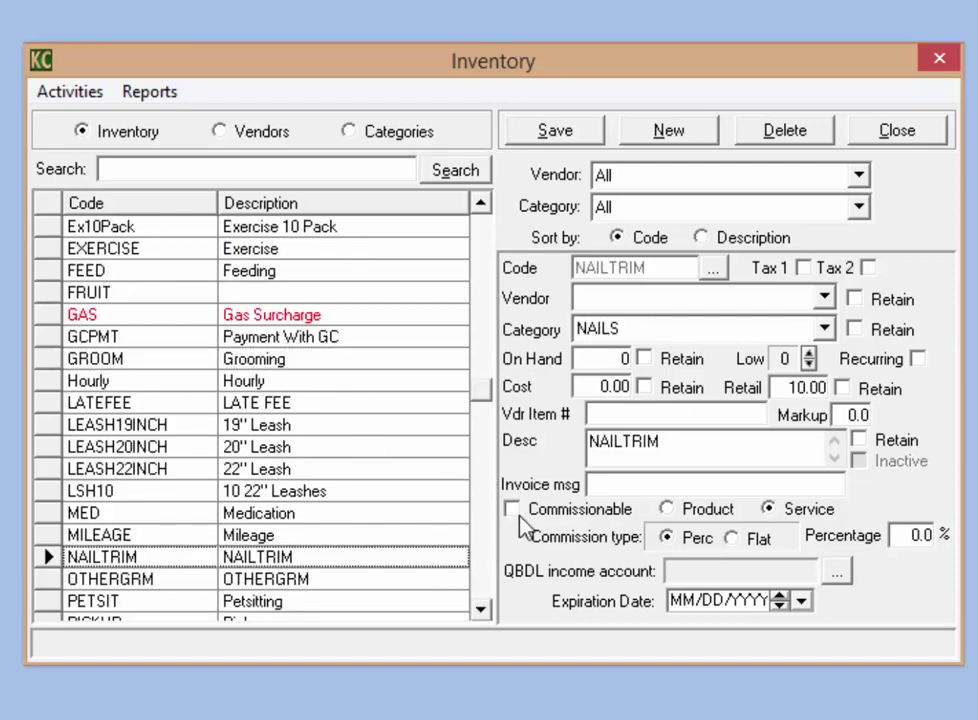
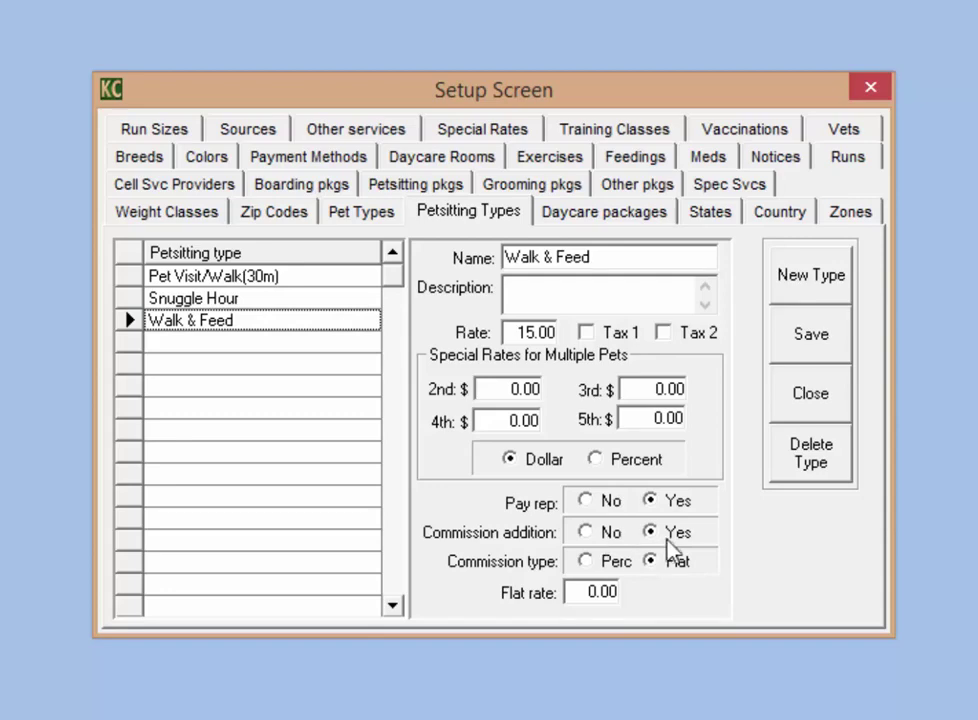
{"action": "left_click", "coordinate": [651, 532]}
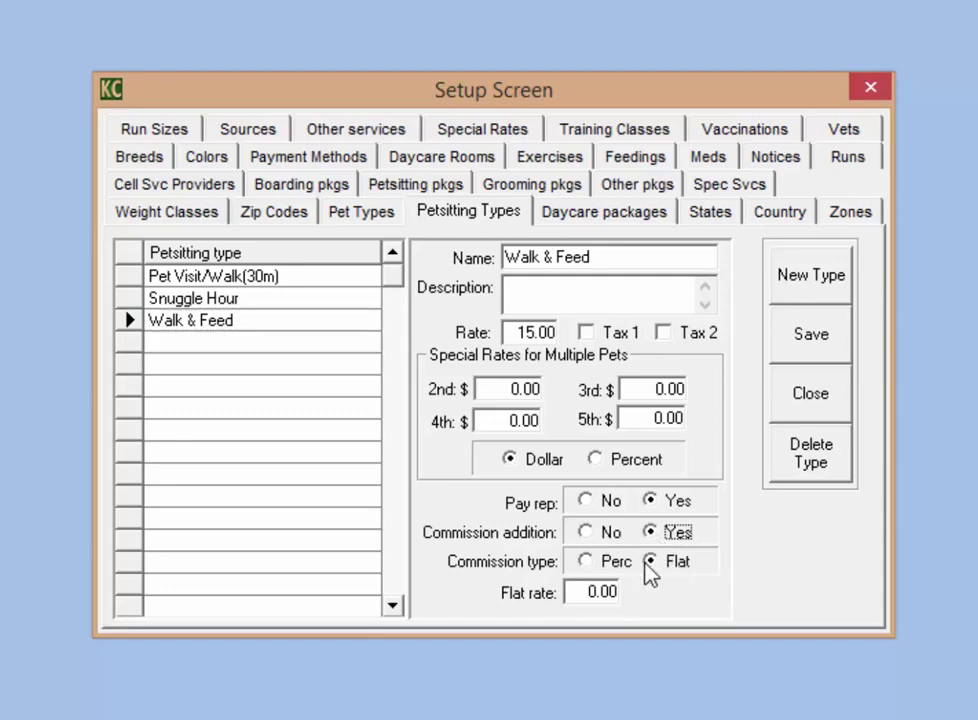
{"action": "left_click", "coordinate": [592, 590]}
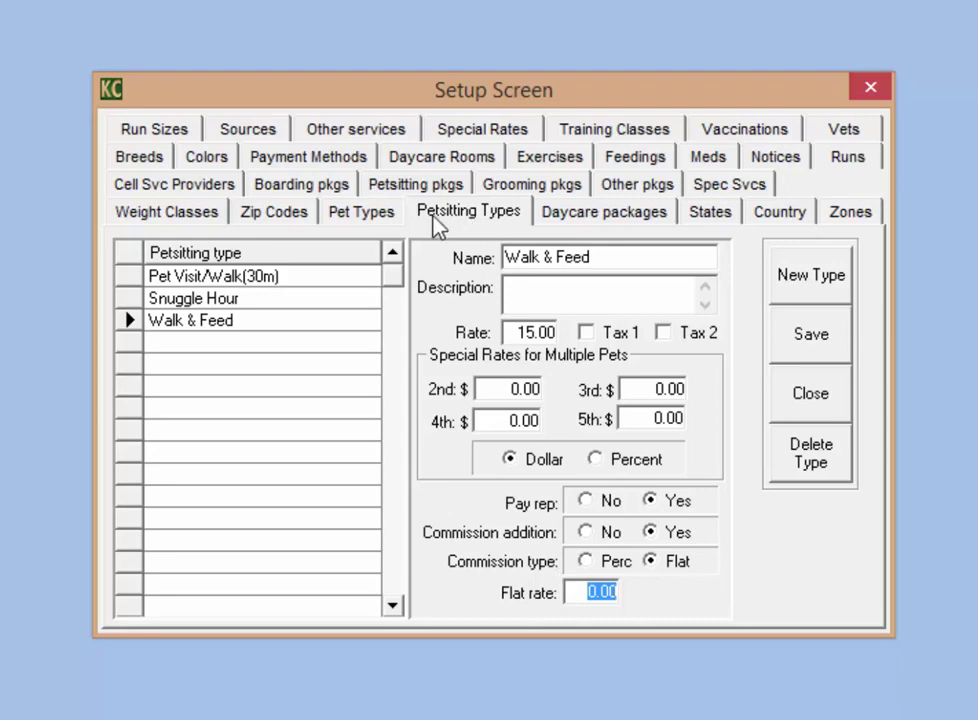
Switch from the petsitting types to the Other services list without saving, and close the setup lists
{"action": "left_click", "coordinate": [384, 135]}
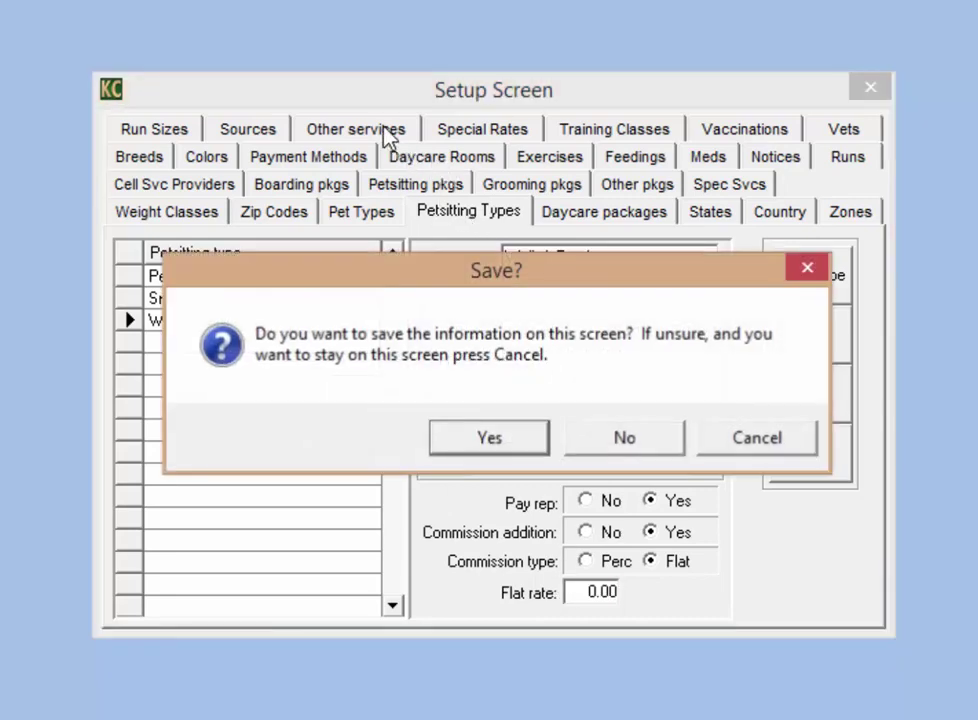
{"action": "left_click", "coordinate": [600, 440]}
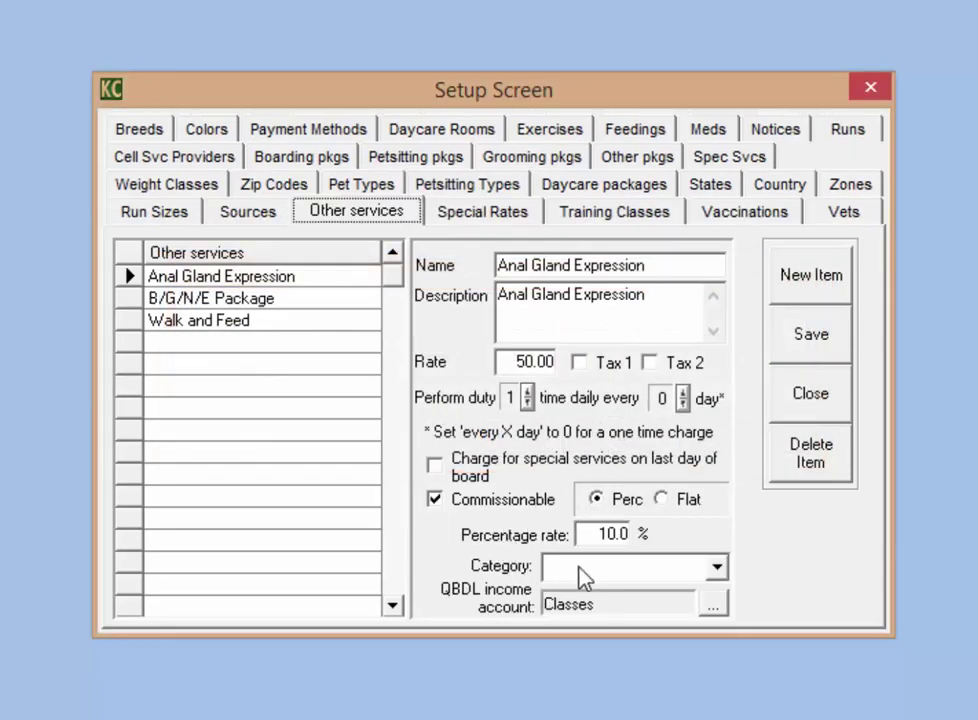
{"action": "left_click", "coordinate": [815, 405]}
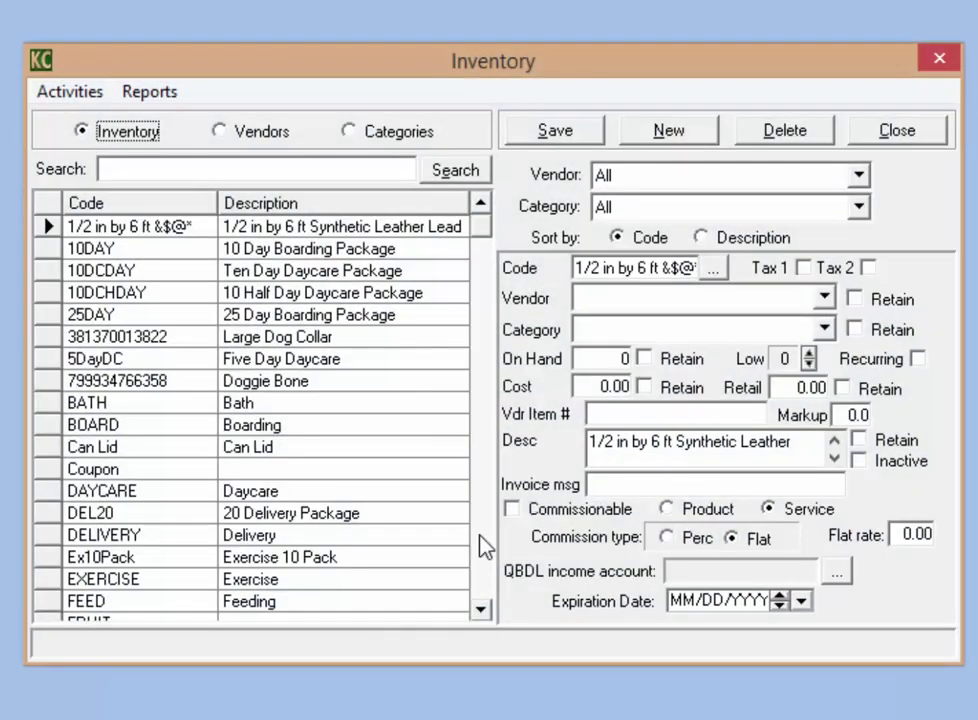
Examine the commission settings of the PETSIT and OTHERGRM items in the inventory and close it
{"action": "left_click", "coordinate": [483, 545]}
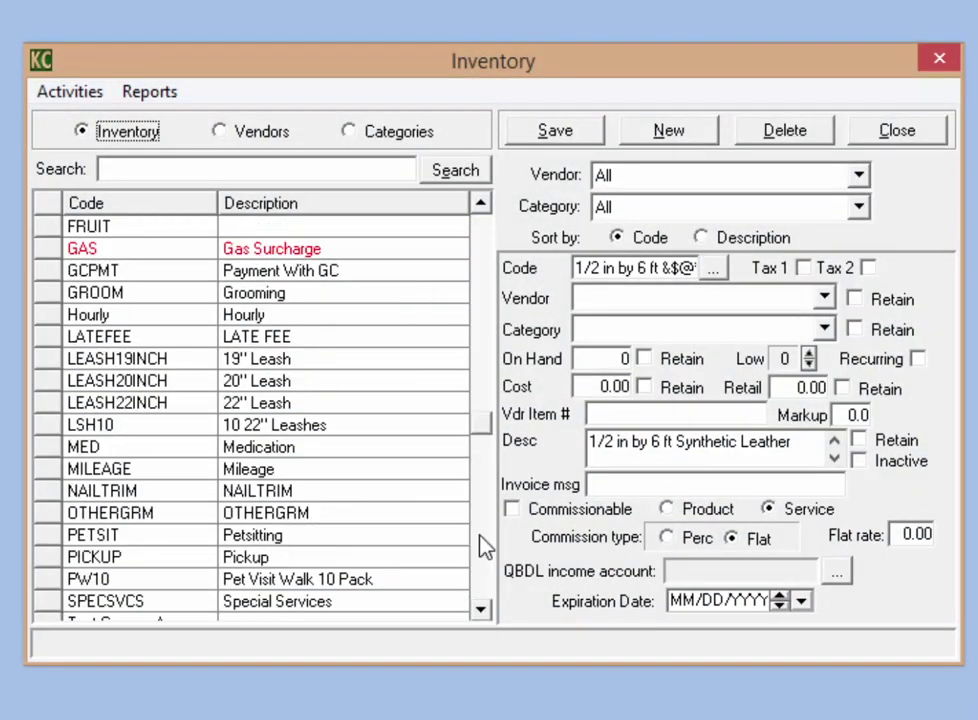
{"action": "left_click", "coordinate": [483, 545]}
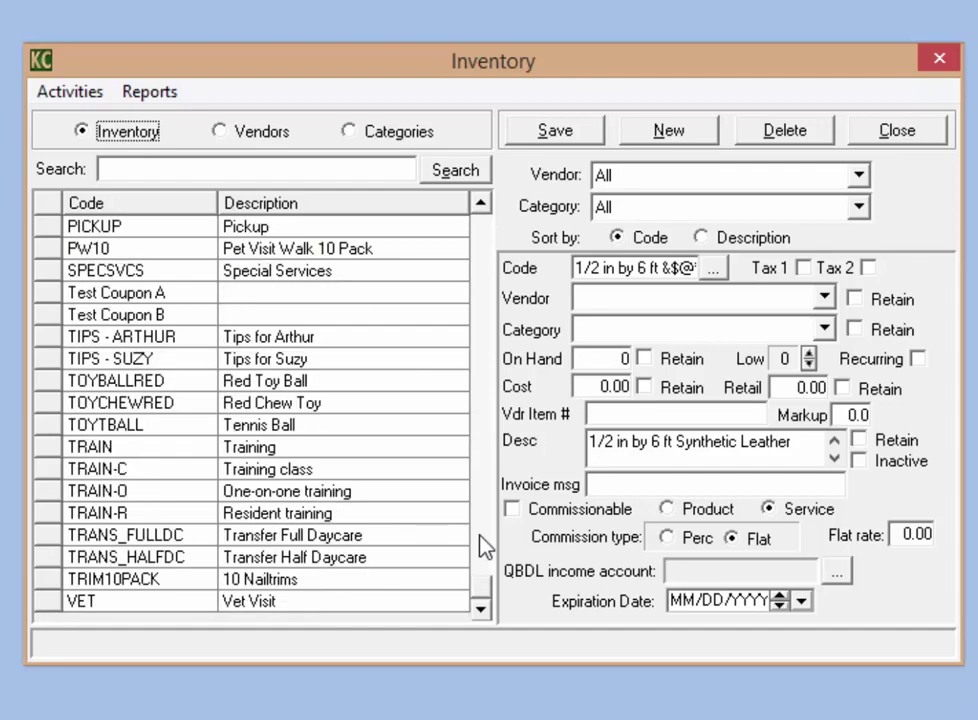
{"action": "left_click", "coordinate": [480, 204]}
{"action": "left_click", "coordinate": [480, 204]}
{"action": "left_click", "coordinate": [480, 204]}
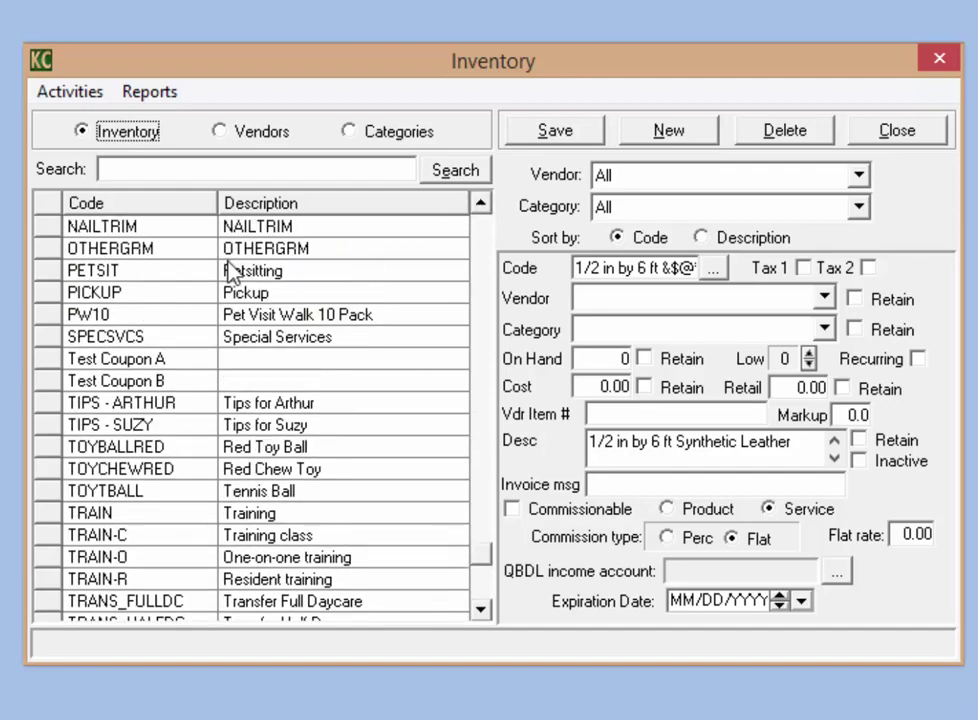
{"action": "left_click", "coordinate": [116, 272]}
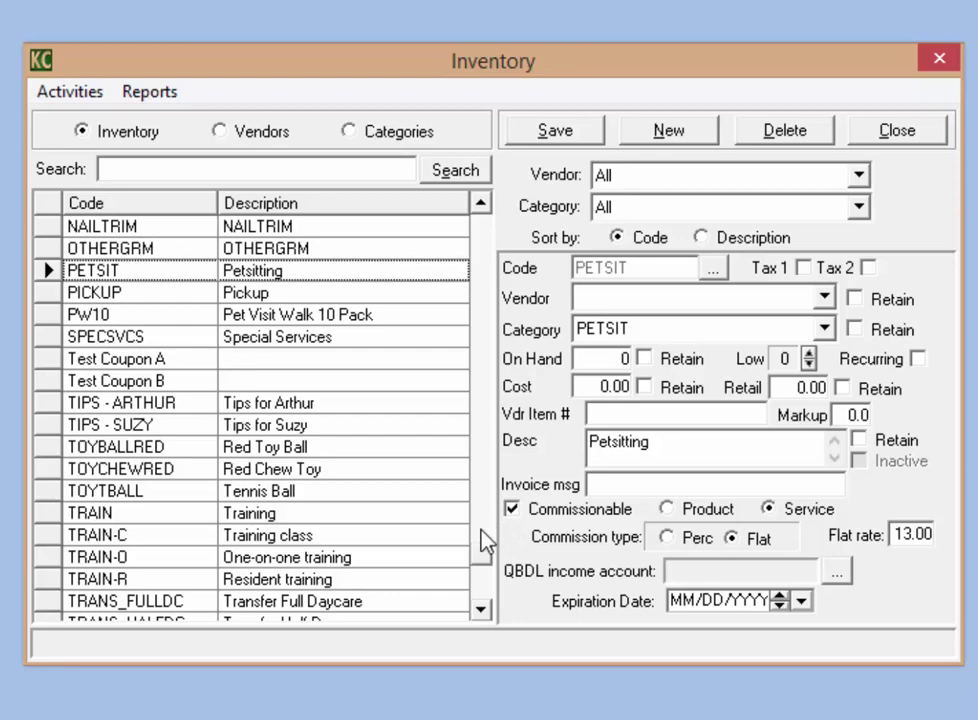
{"action": "left_click", "coordinate": [146, 250]}
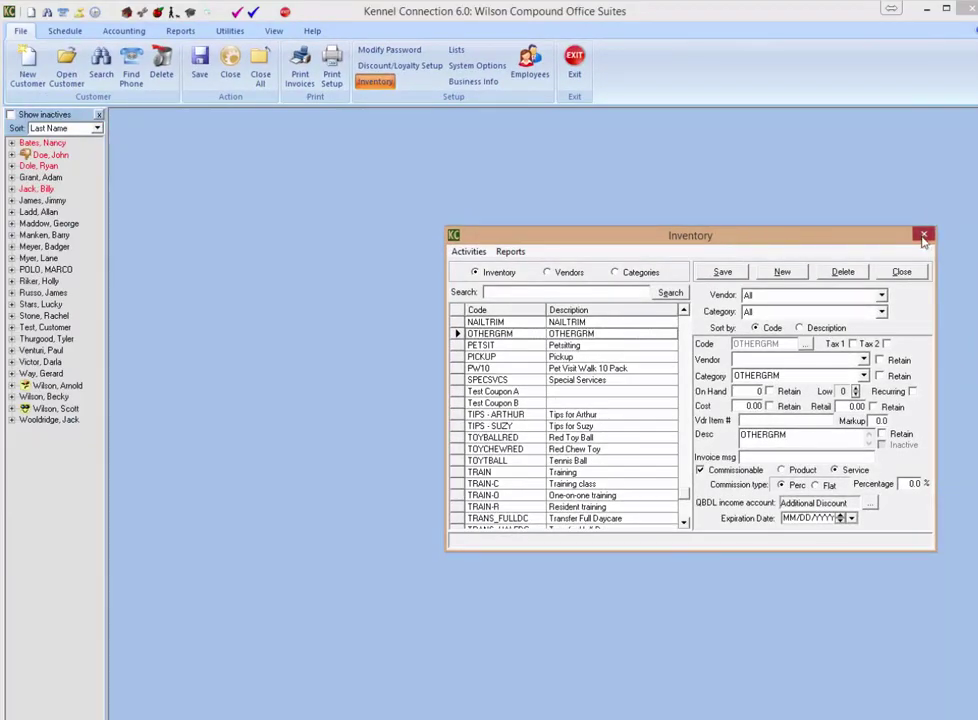
{"action": "left_click", "coordinate": [924, 234]}
Open the main admin employee's payroll commissions, review the overall commission and the GROOM entry, and close the employee setup
{"action": "left_click", "coordinate": [543, 65]}
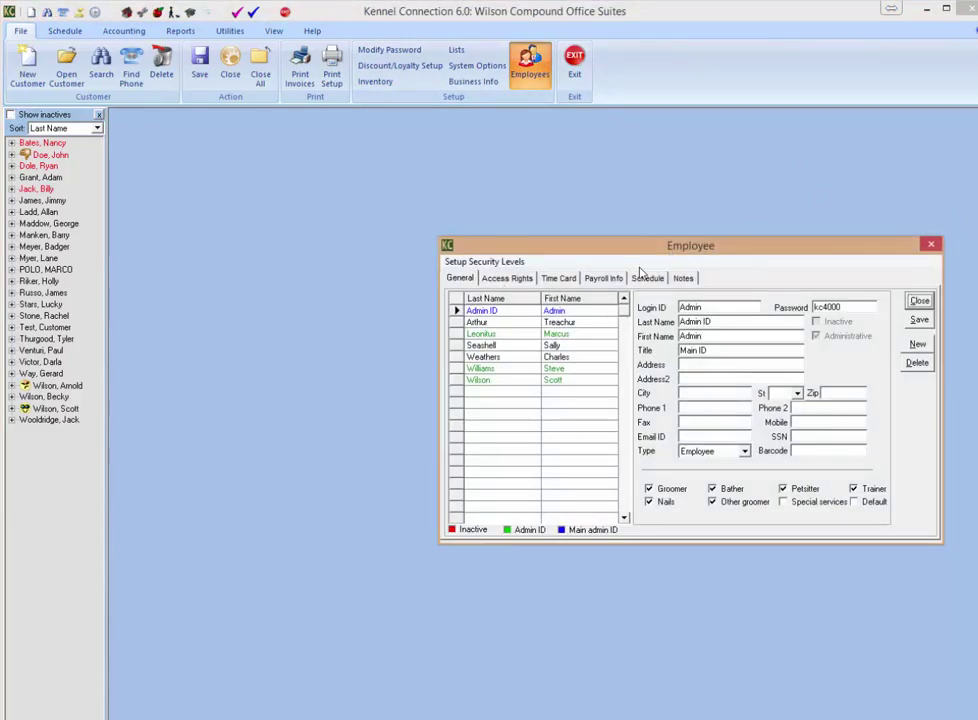
{"action": "left_click", "coordinate": [601, 281]}
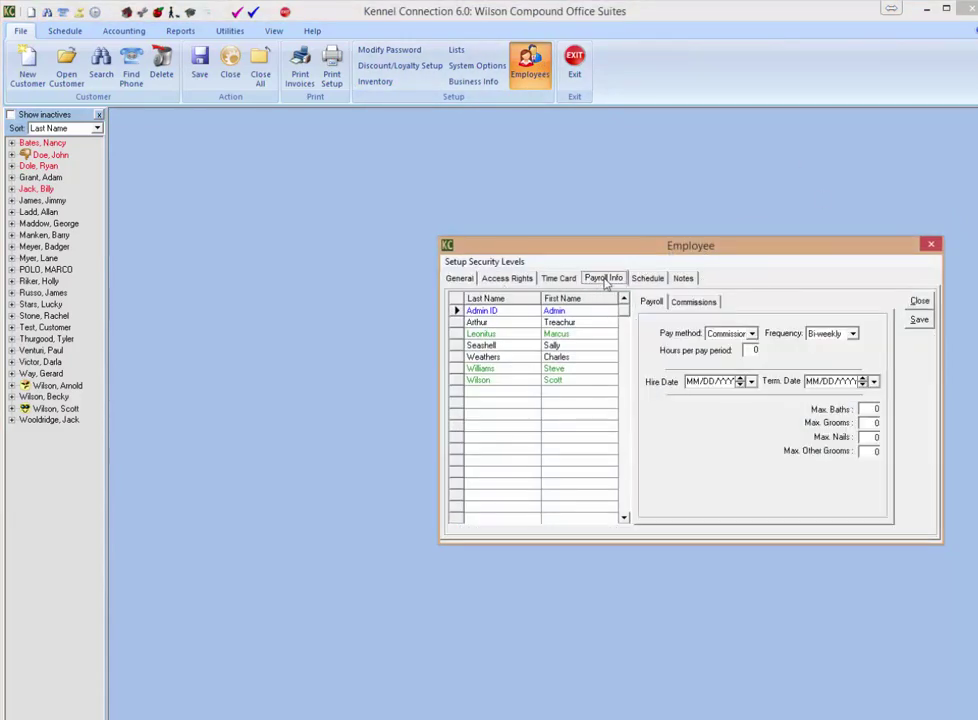
{"action": "left_click", "coordinate": [690, 302]}
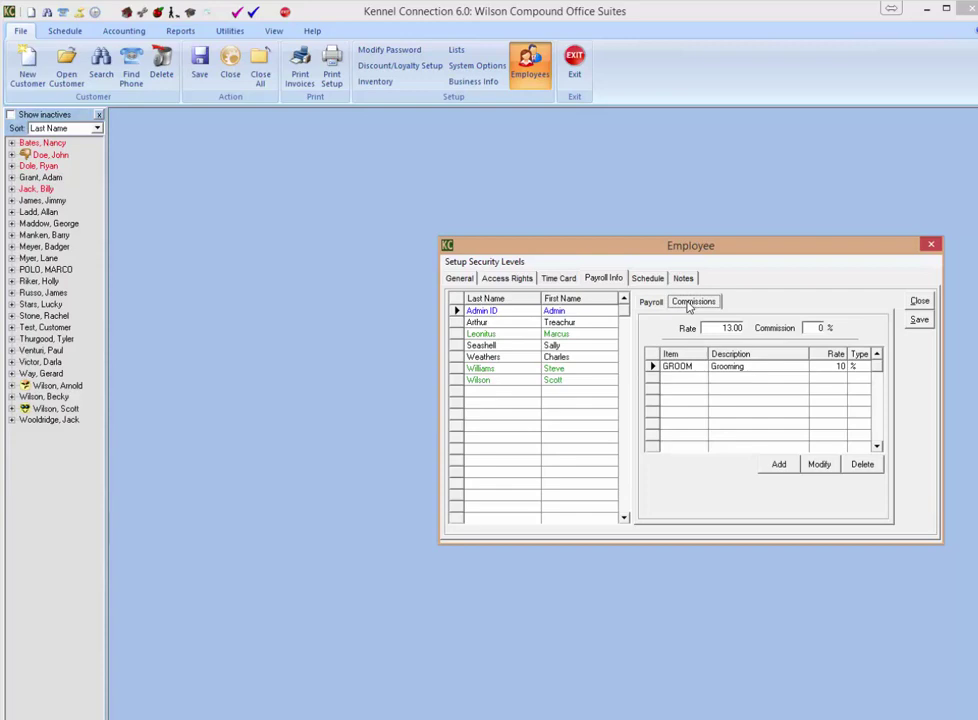
{"action": "left_click", "coordinate": [818, 327]}
{"action": "left_click", "coordinate": [757, 370]}
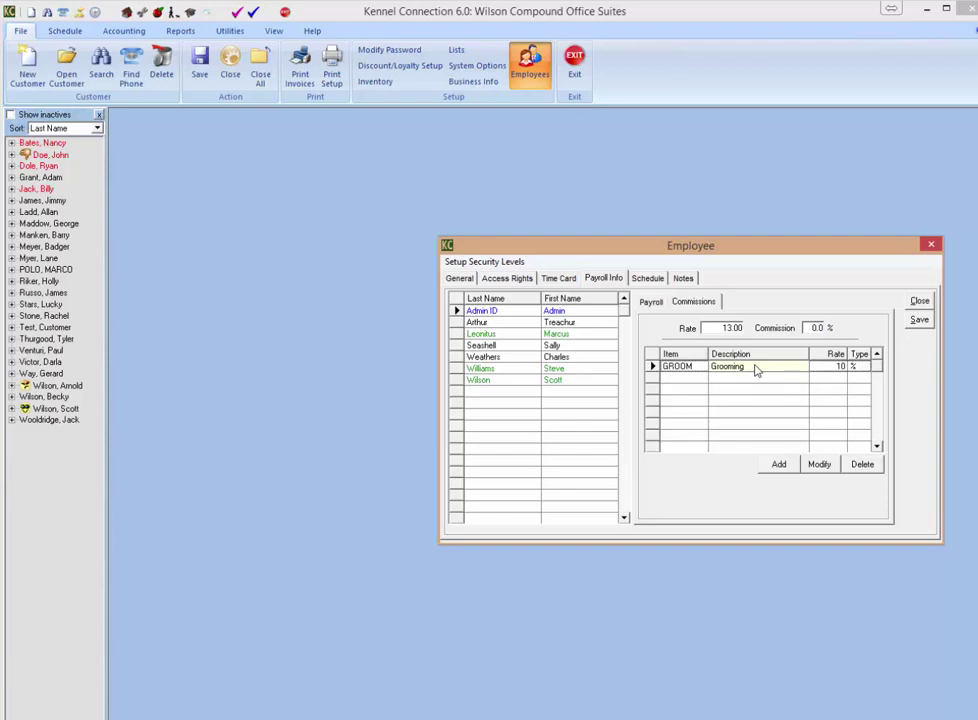
{"action": "left_click", "coordinate": [920, 301]}
{"action": "left_click", "coordinate": [750, 432]}
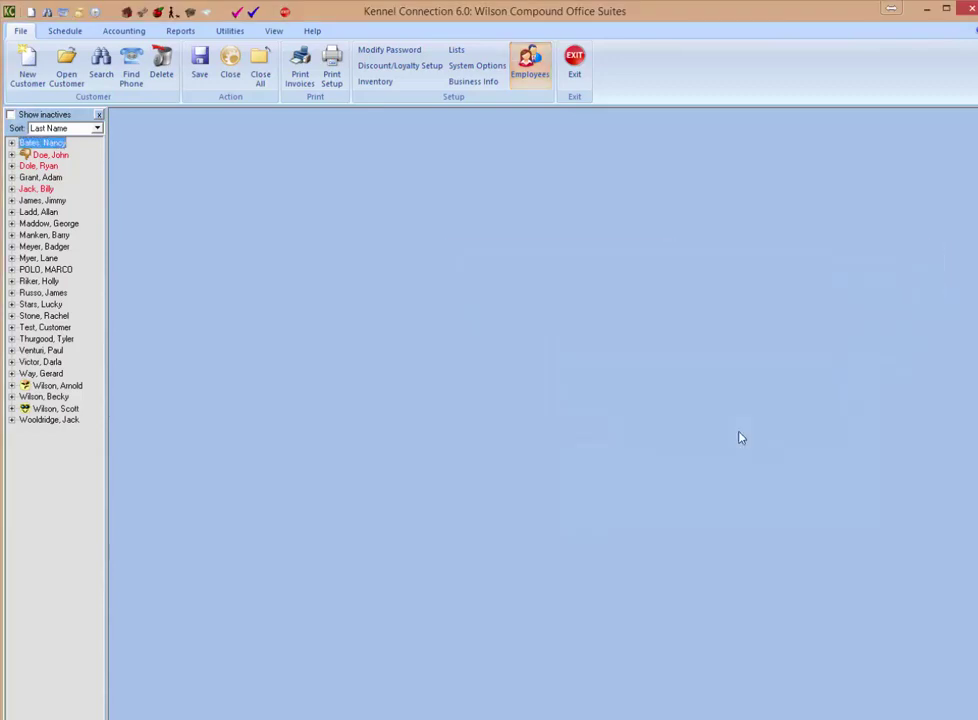
Open the inventory, examine the BATH item's commission type and percentage, and close the inventory
{"action": "left_click", "coordinate": [375, 82]}
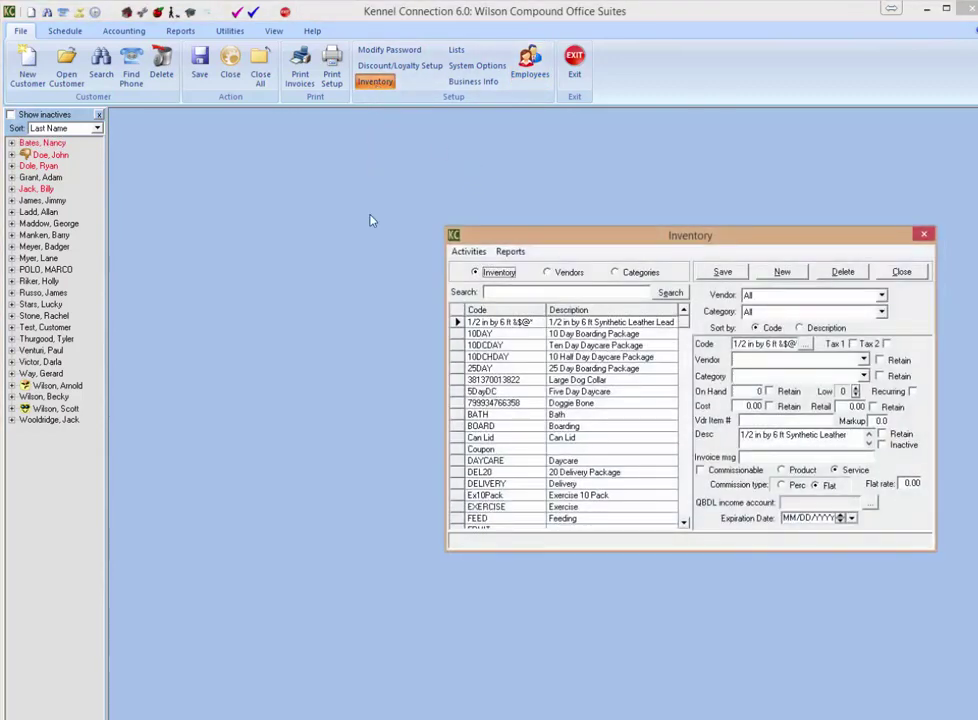
{"action": "left_click", "coordinate": [512, 415]}
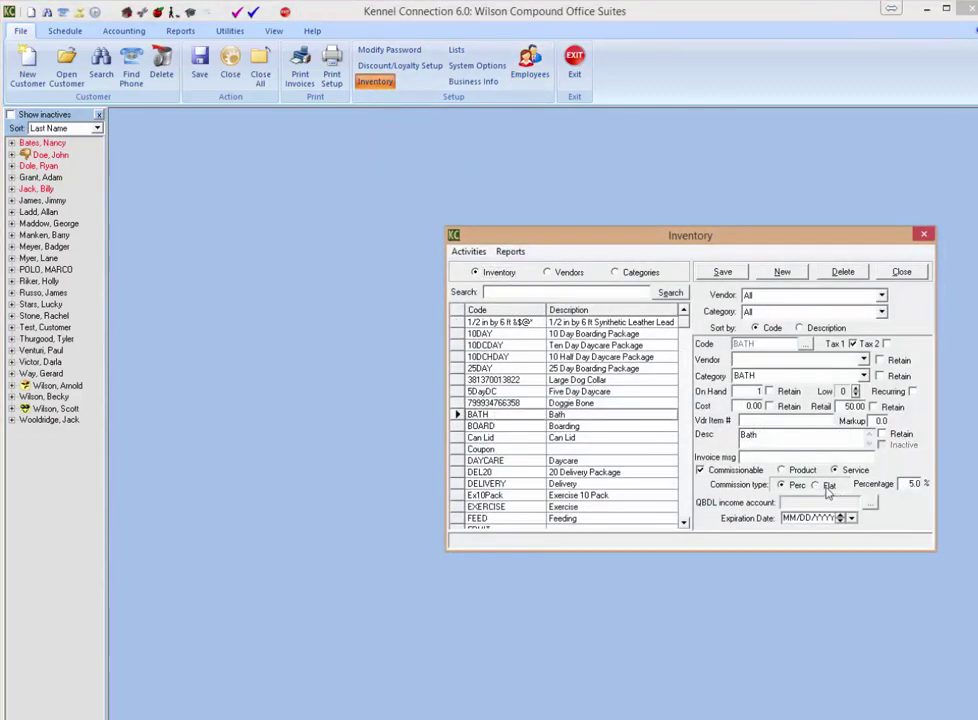
{"action": "left_click", "coordinate": [910, 484]}
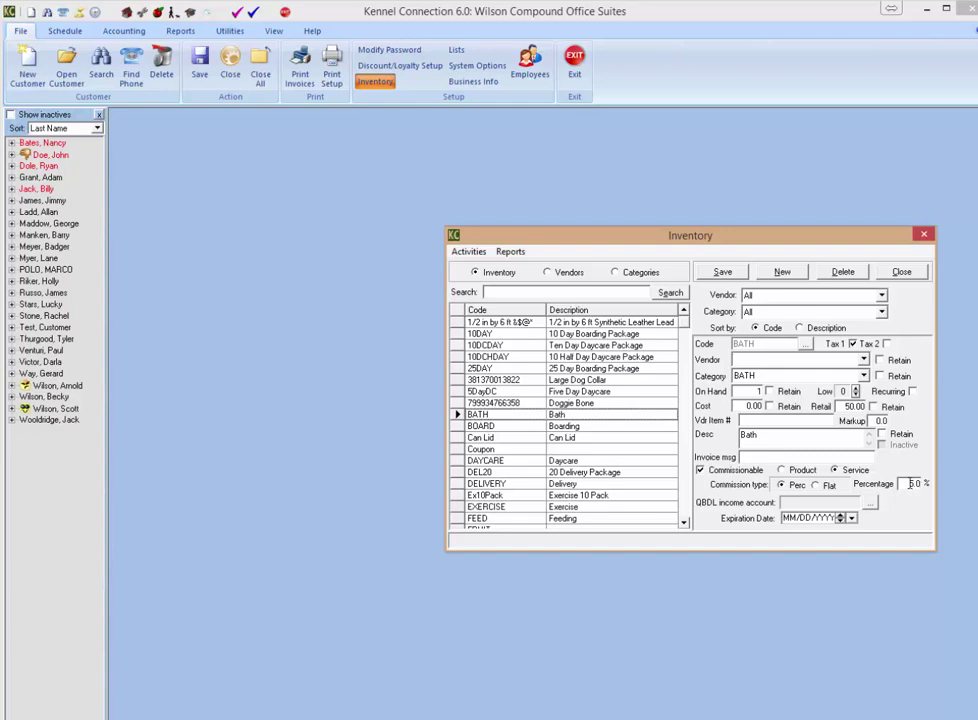
{"action": "left_click", "coordinate": [901, 274]}
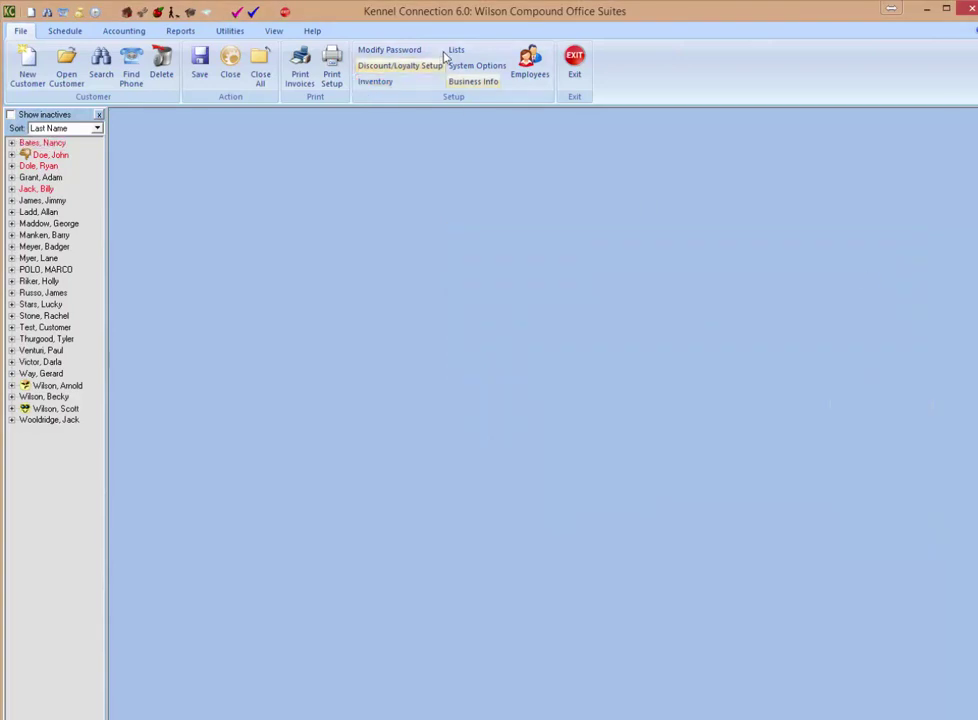
Review the commission settings for Other services and Petsitting Types in the setup lists, then close the lists
{"action": "left_click", "coordinate": [455, 50]}
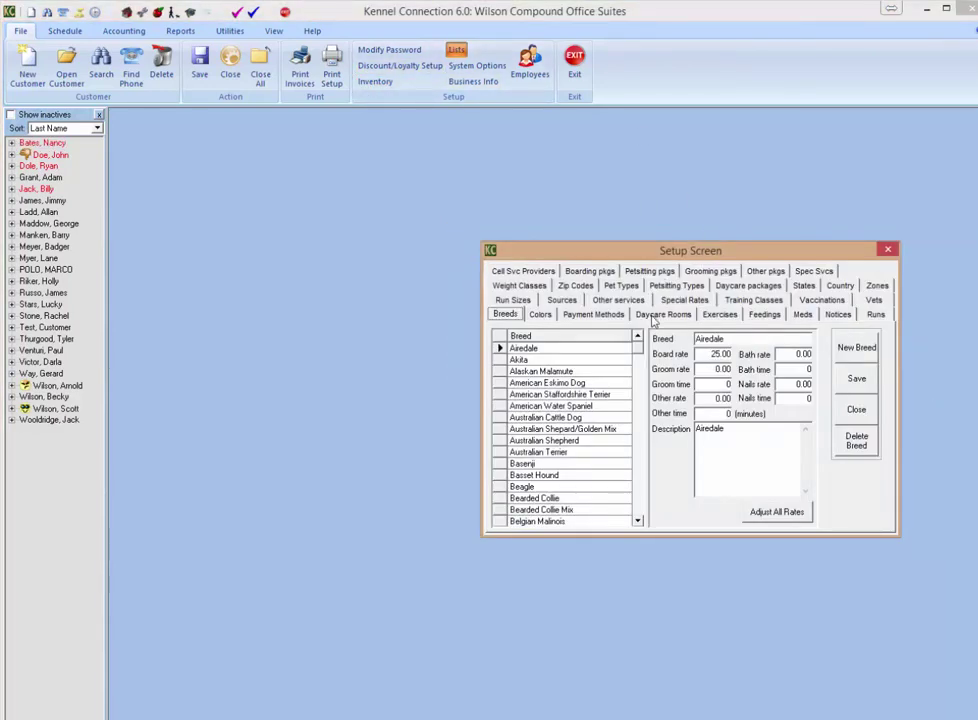
{"action": "left_click", "coordinate": [627, 304]}
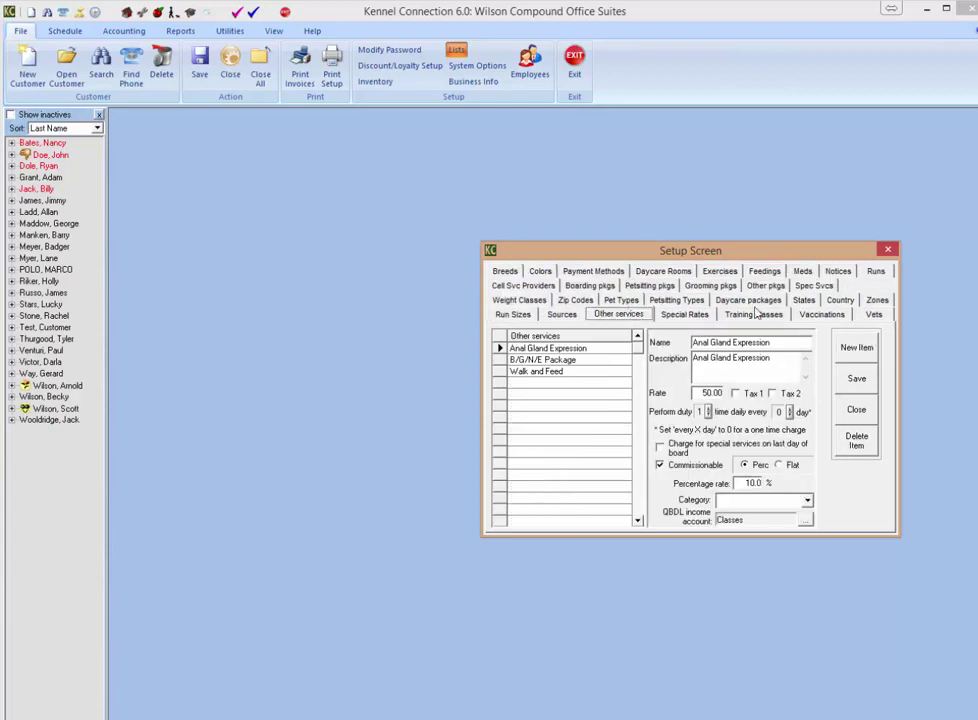
{"action": "left_click", "coordinate": [677, 300]}
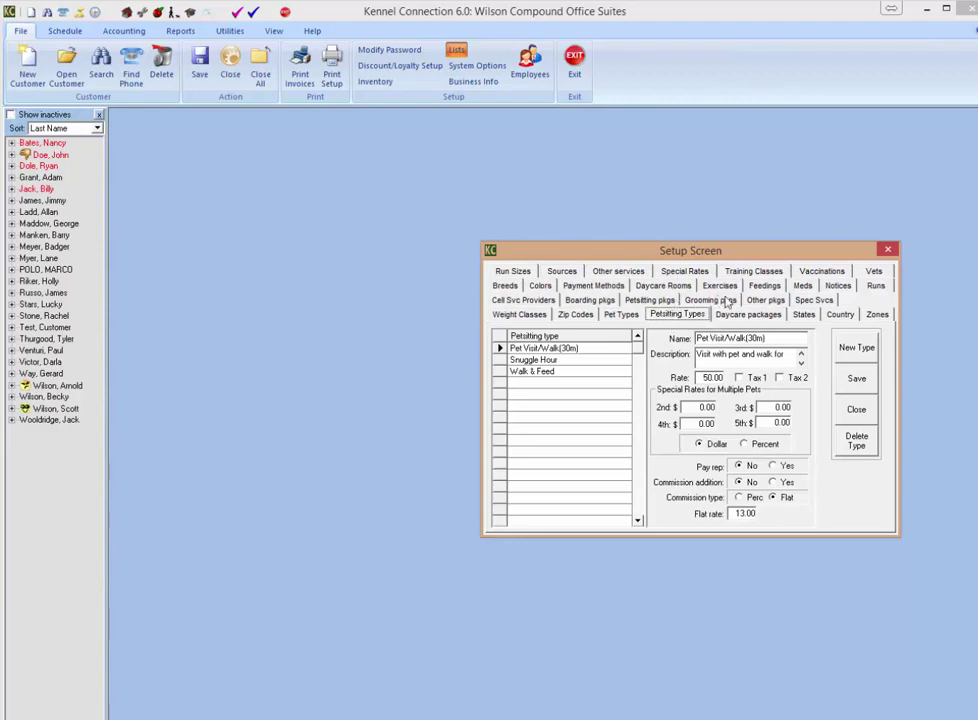
{"action": "left_click", "coordinate": [638, 272]}
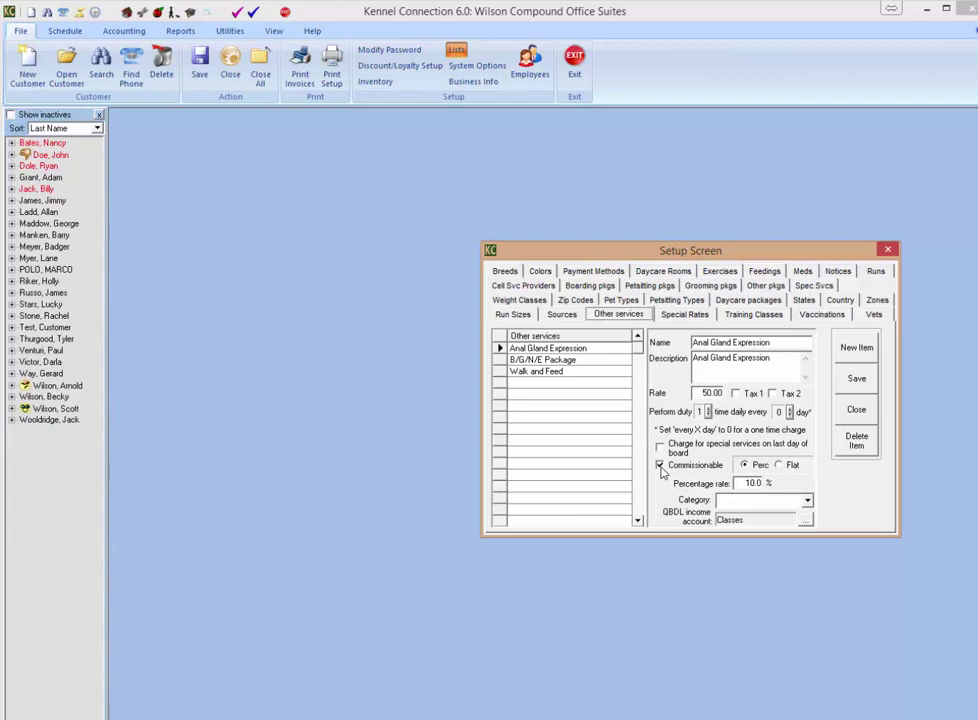
{"action": "left_click", "coordinate": [887, 250]}
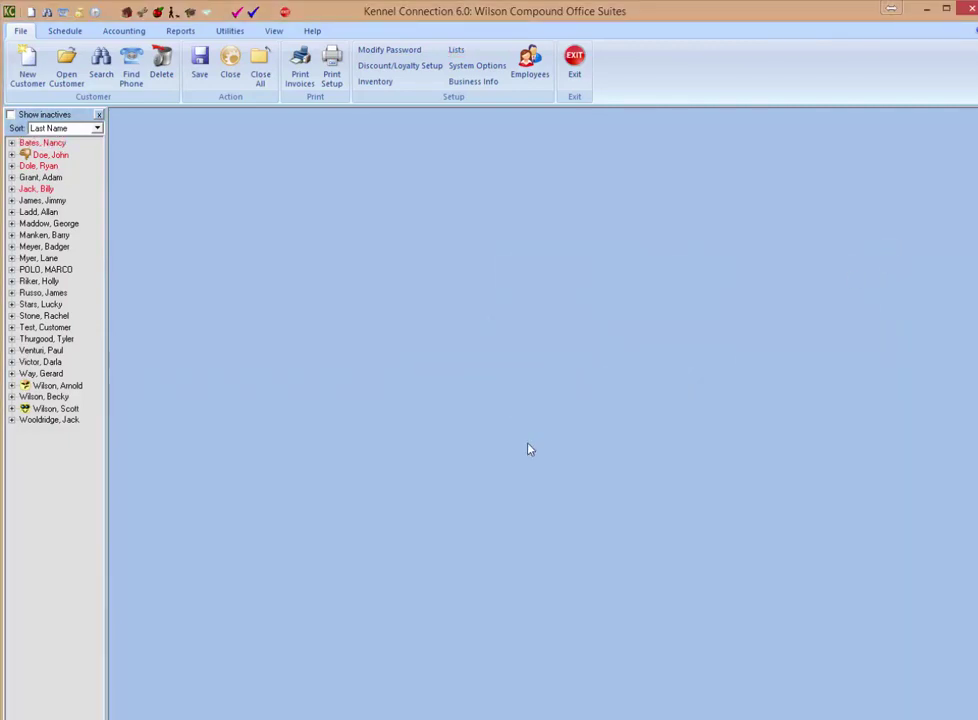
Start a groom appointment for the pet Foamy in the grooming schedule and assign an employee to the Groom service
{"action": "left_click", "coordinate": [143, 20]}
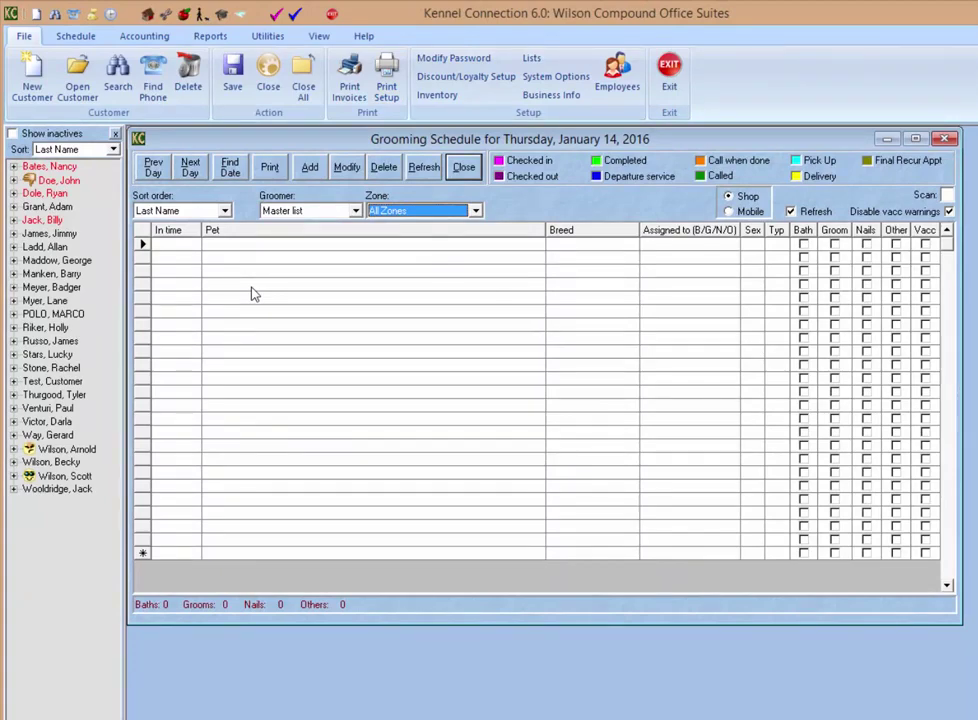
{"action": "left_click", "coordinate": [40, 436]}
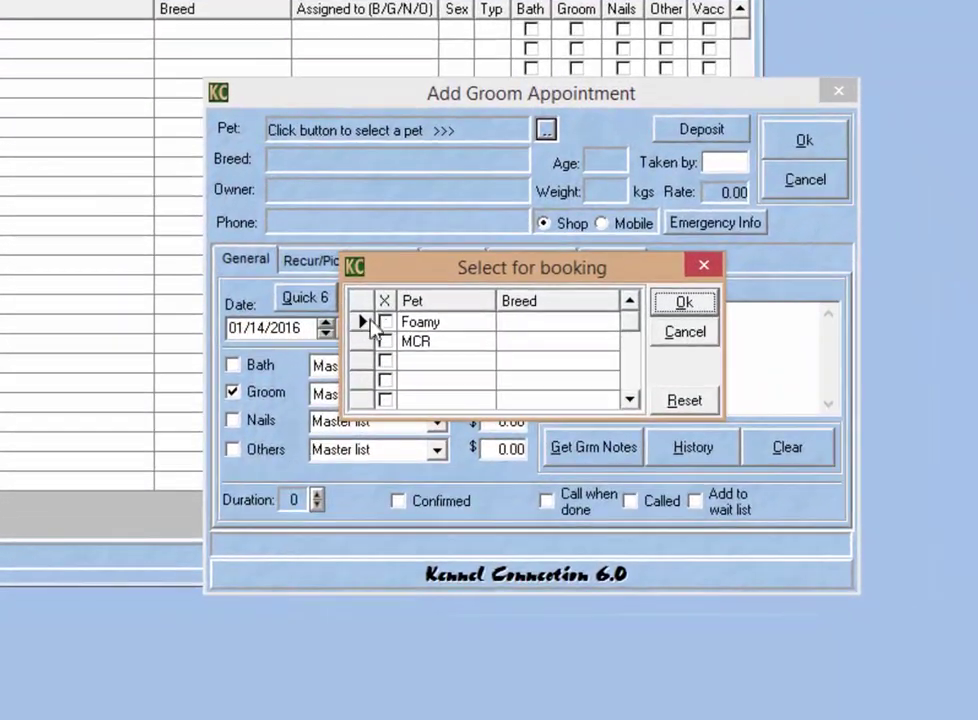
{"action": "left_click", "coordinate": [693, 441]}
{"action": "left_click", "coordinate": [703, 313]}
{"action": "left_click", "coordinate": [799, 413]}
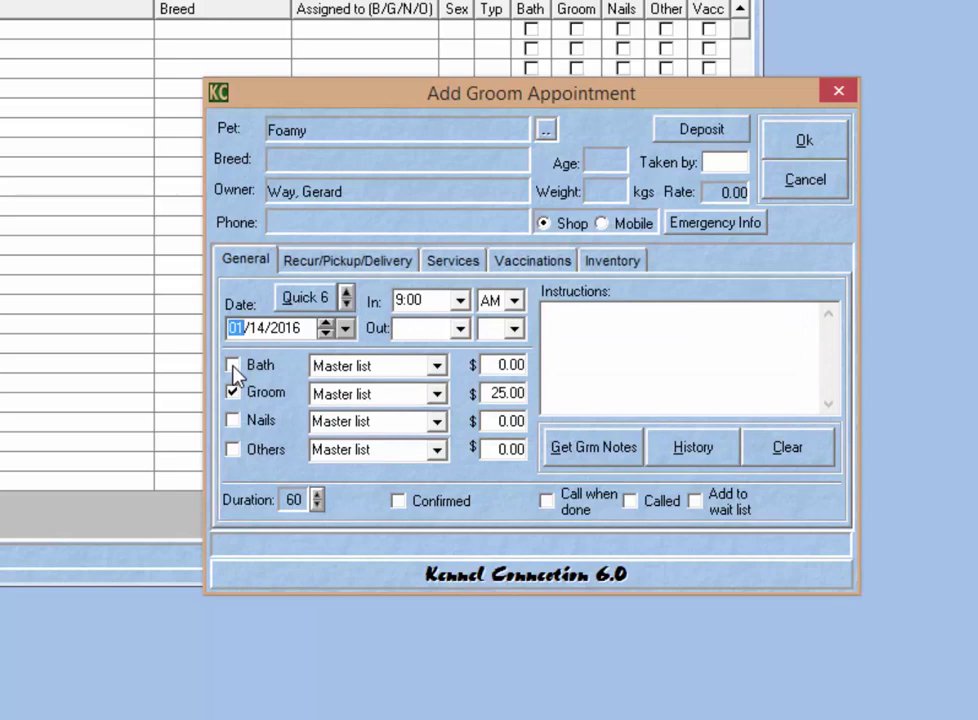
{"action": "left_click", "coordinate": [437, 394]}
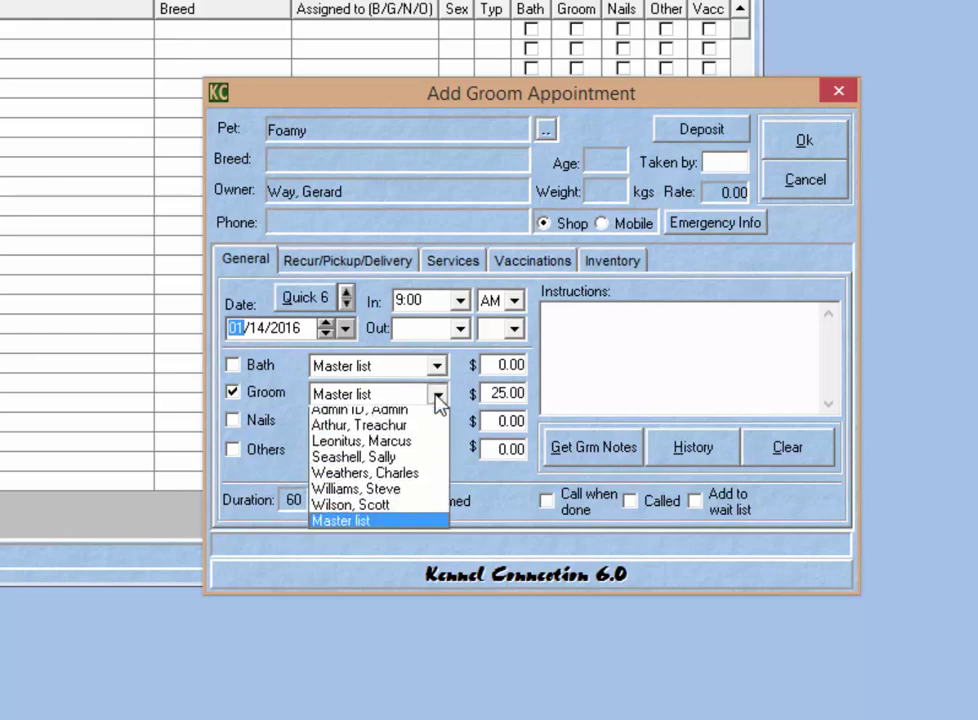
{"action": "left_click", "coordinate": [408, 440]}
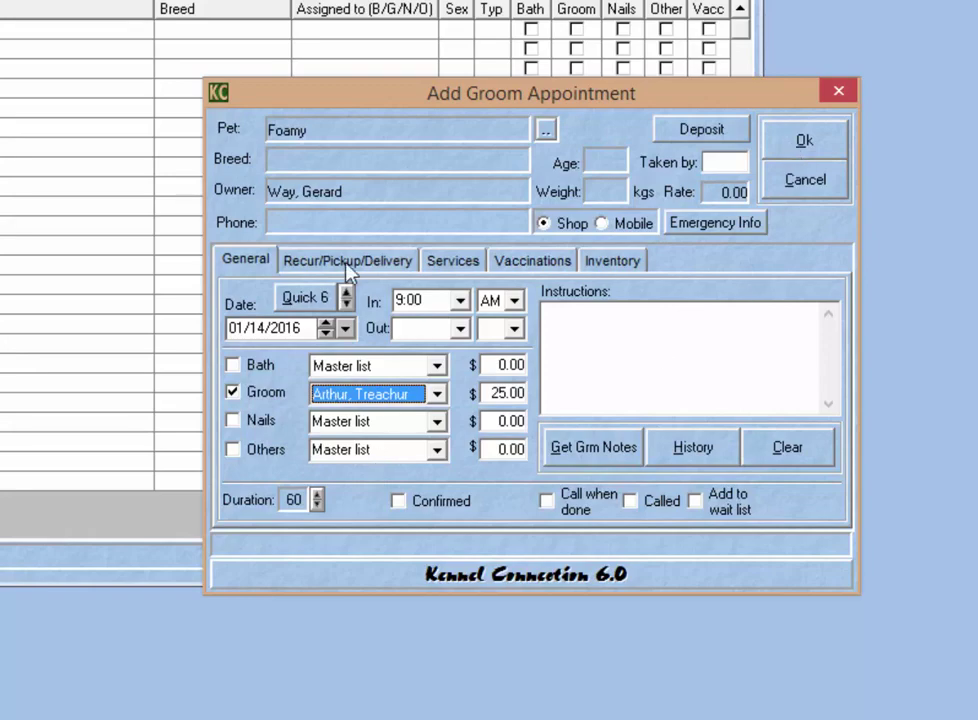
Add the B/G/N/E Package to the appointment's other services, dated 01/14/2016, and assign an employee to it
{"action": "left_click", "coordinate": [440, 265]}
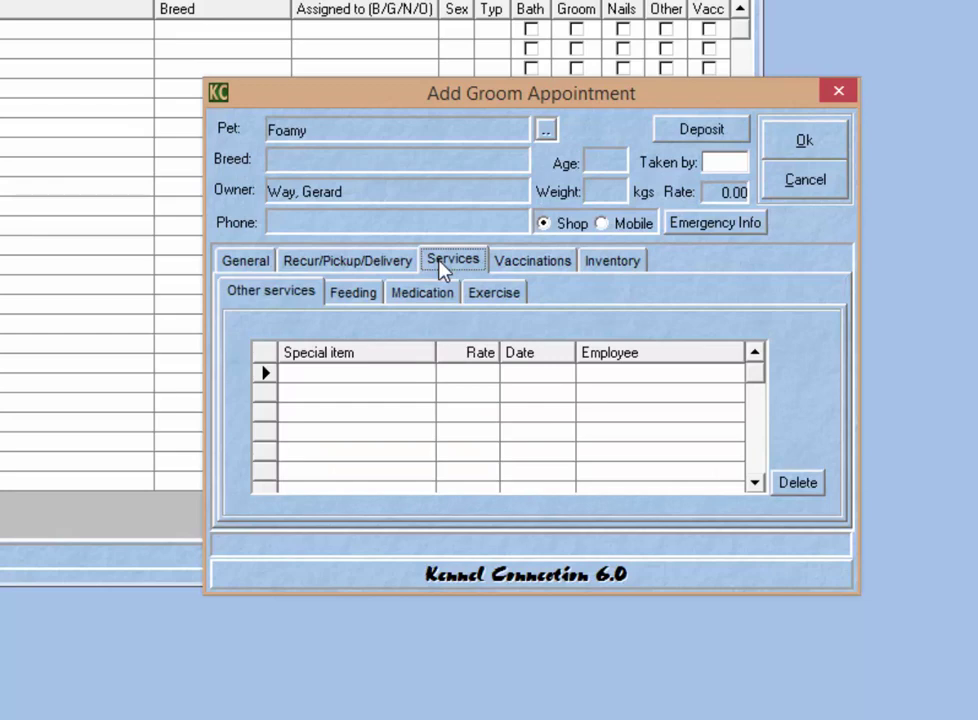
{"action": "left_click", "coordinate": [432, 375]}
{"action": "left_click", "coordinate": [425, 374]}
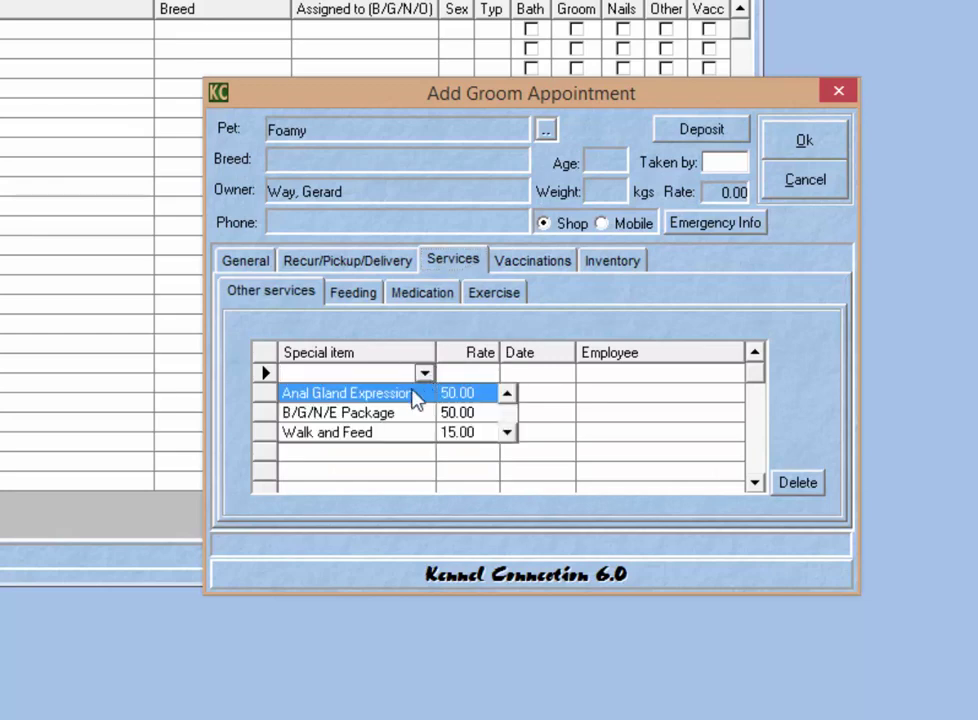
{"action": "left_click", "coordinate": [395, 415]}
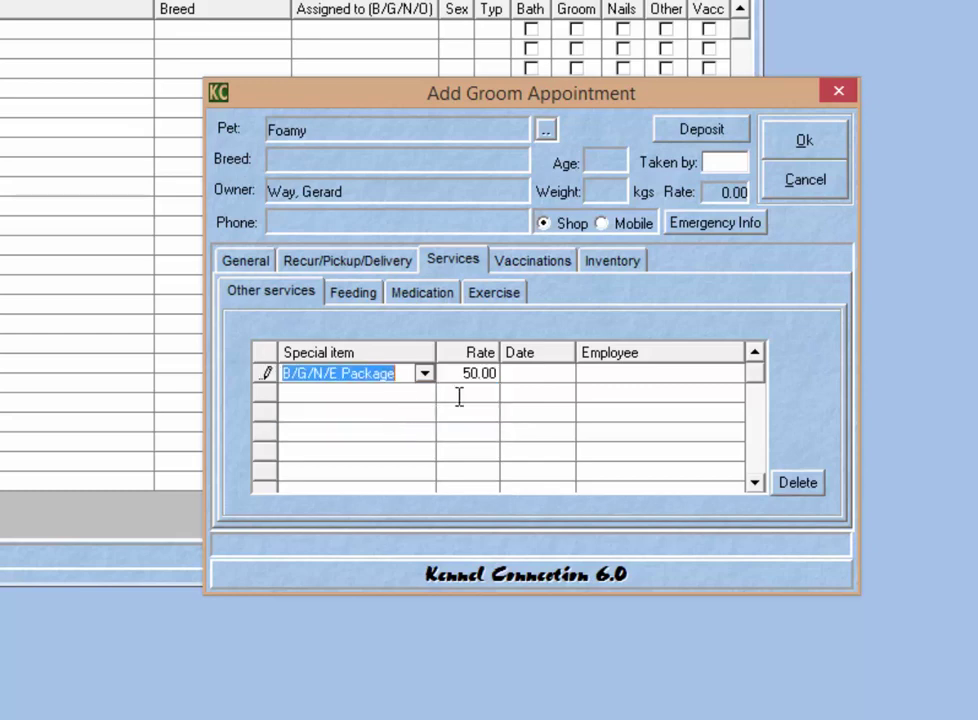
{"action": "left_click", "coordinate": [565, 372]}
{"action": "left_click", "coordinate": [705, 373]}
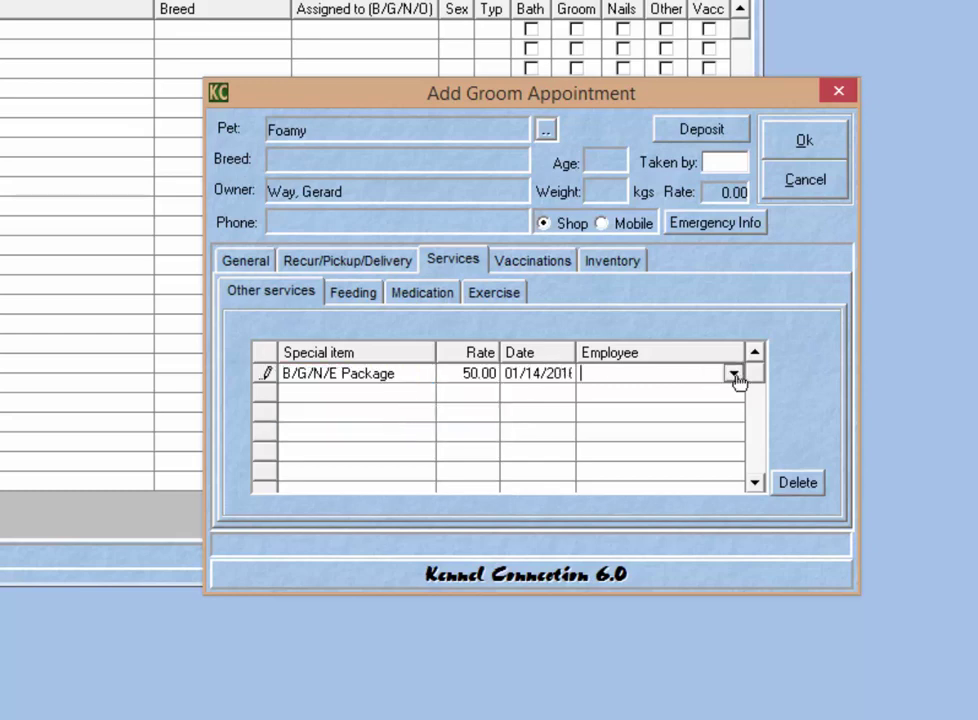
{"action": "left_click", "coordinate": [735, 374]}
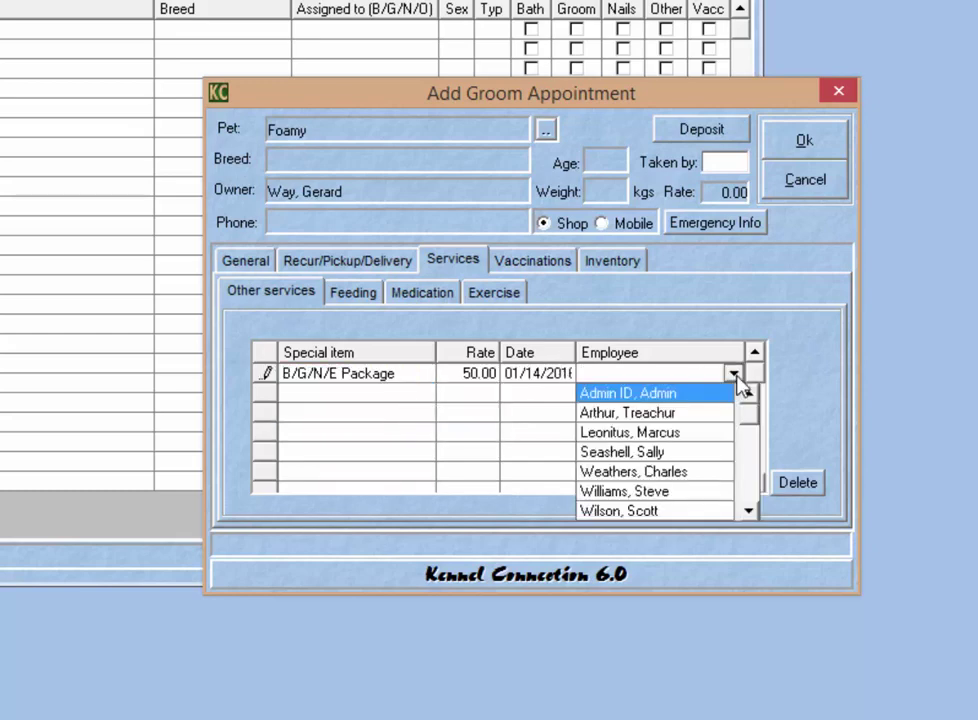
{"action": "left_click", "coordinate": [667, 434]}
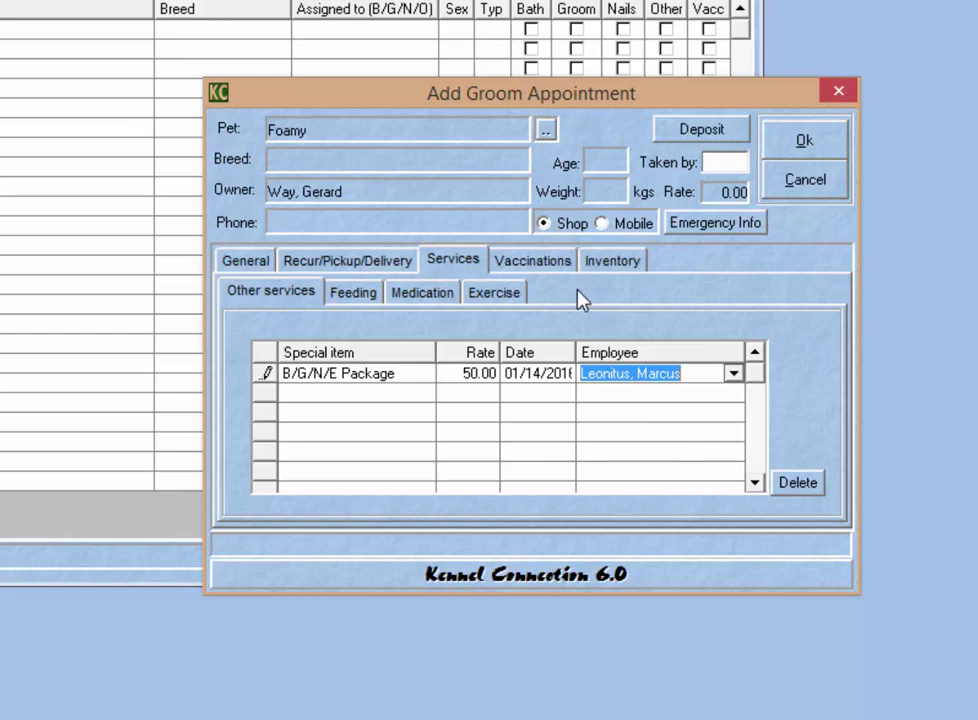
Add one Doggie Bone inventory item with an assigned employee to the appointment and create the booking
{"action": "left_click", "coordinate": [607, 262]}
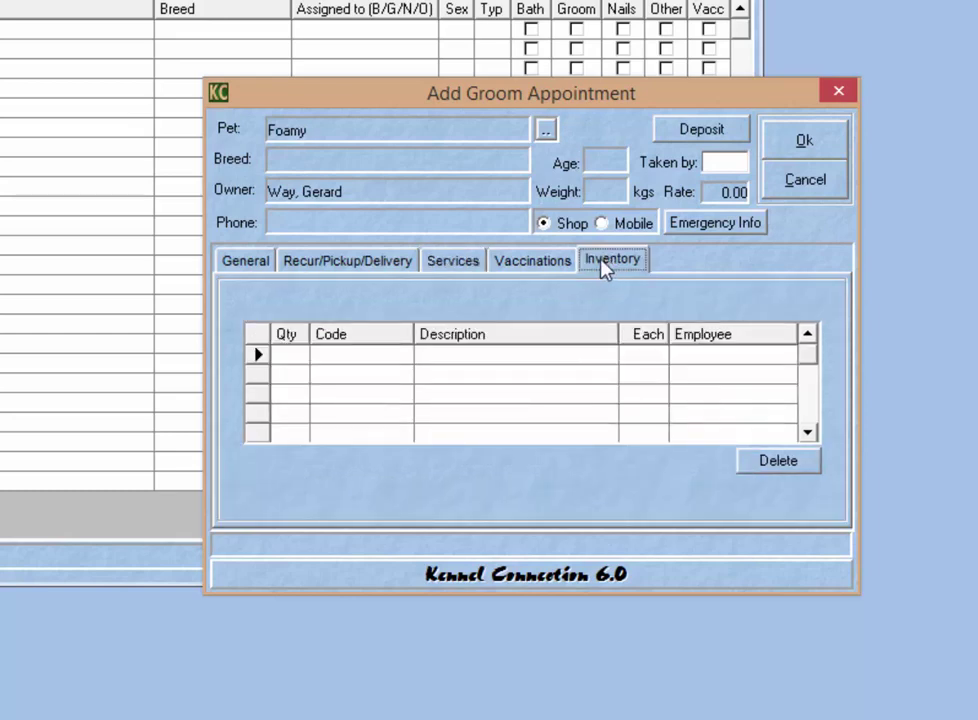
{"action": "left_click", "coordinate": [409, 360]}
{"action": "left_click", "coordinate": [404, 357]}
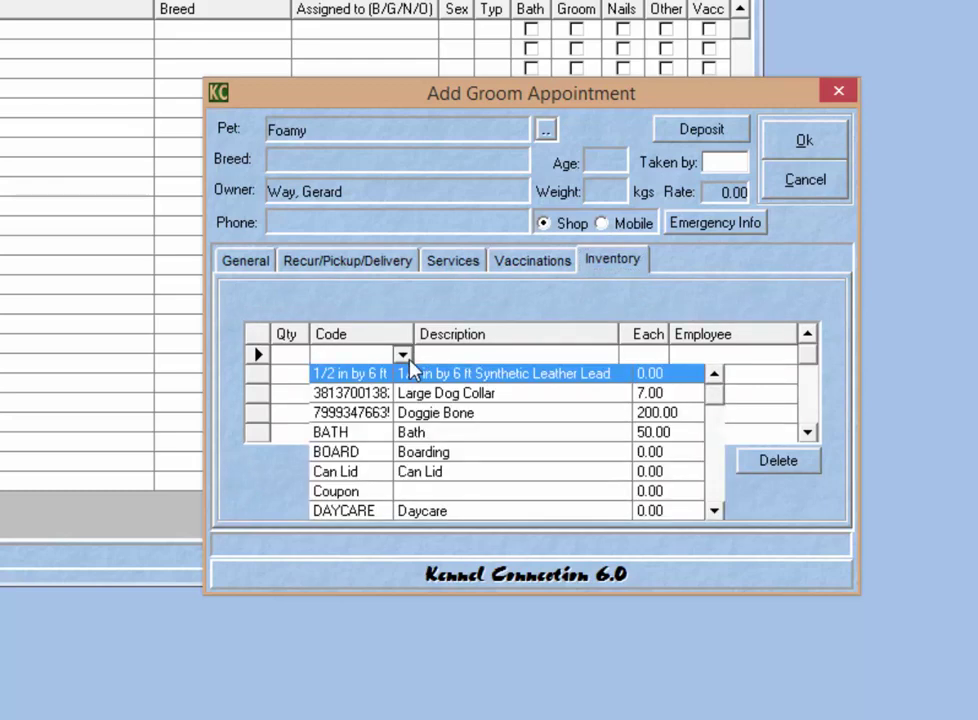
{"action": "left_click", "coordinate": [470, 413]}
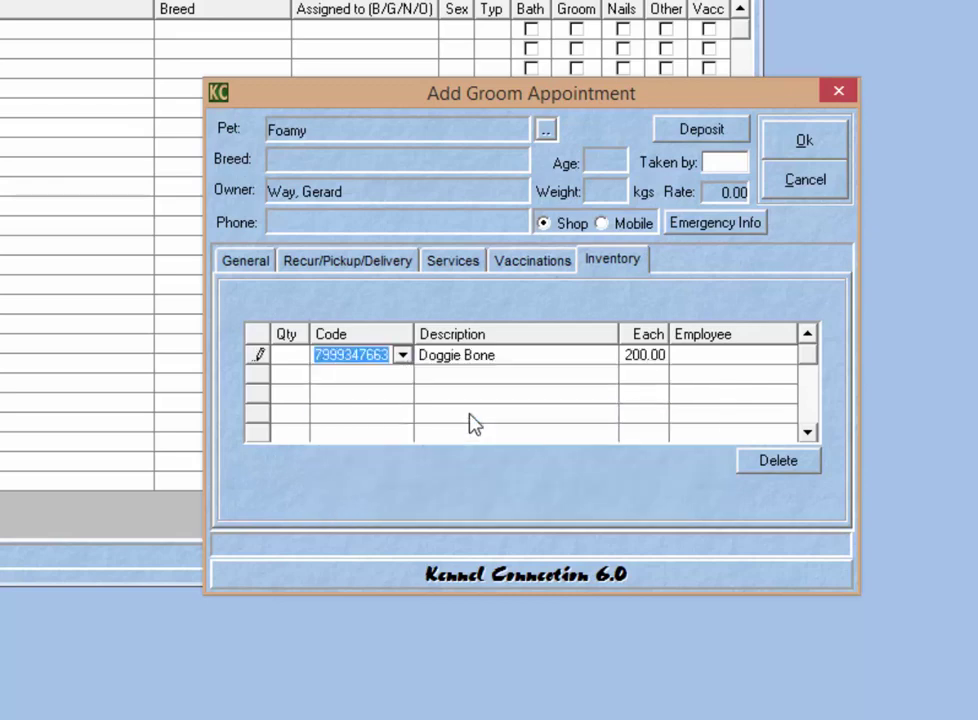
{"action": "left_click", "coordinate": [298, 358]}
{"action": "type", "text": "1"}
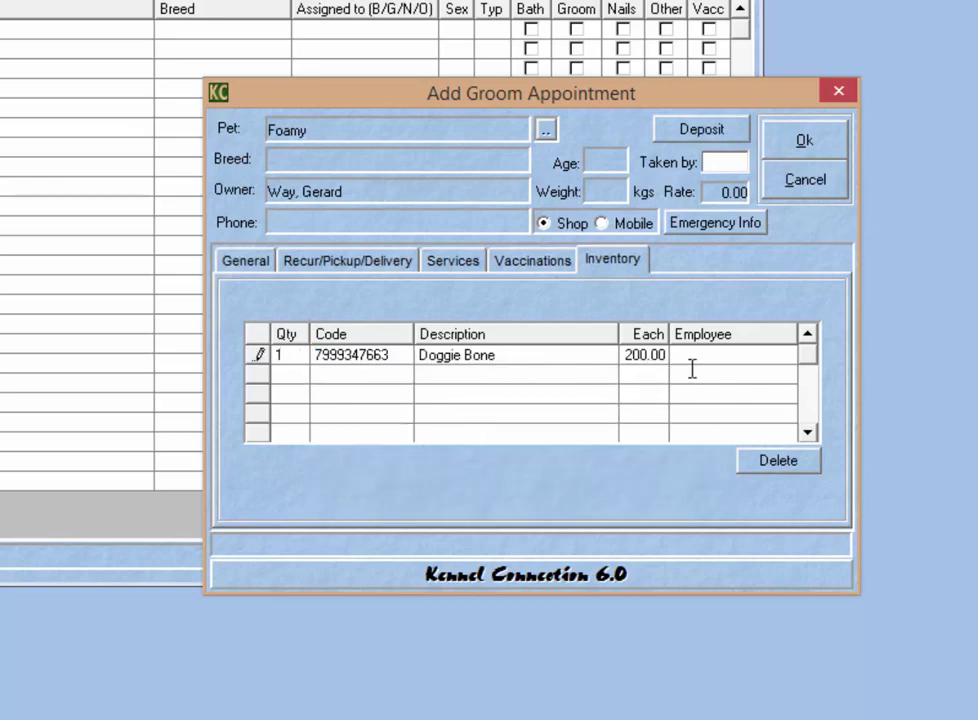
{"action": "left_click", "coordinate": [786, 357]}
{"action": "left_click", "coordinate": [787, 358]}
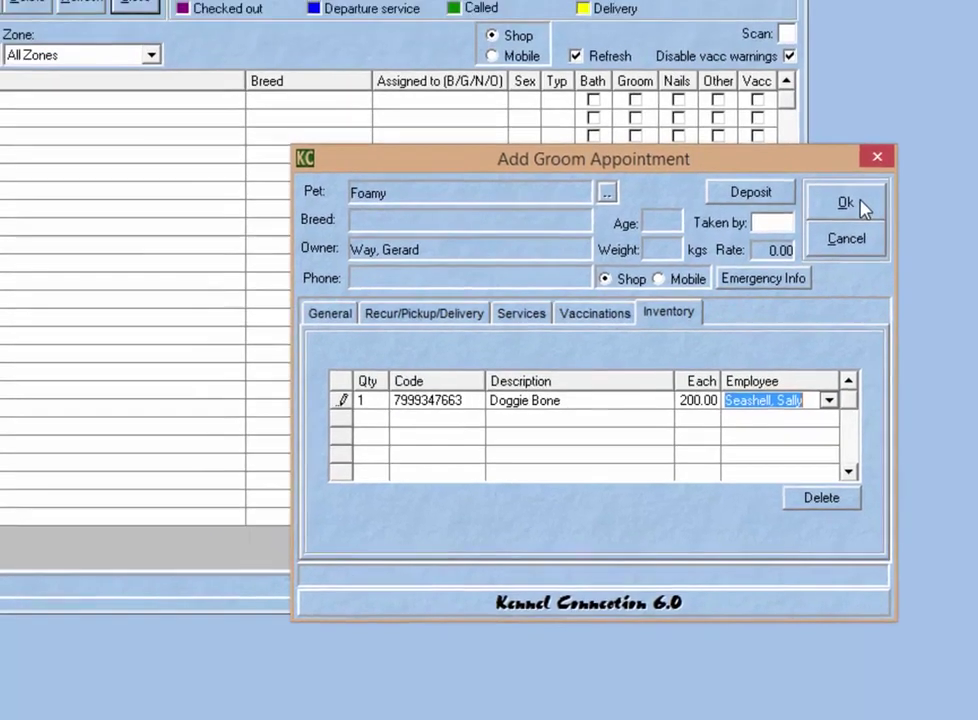
{"action": "left_click", "coordinate": [848, 204]}
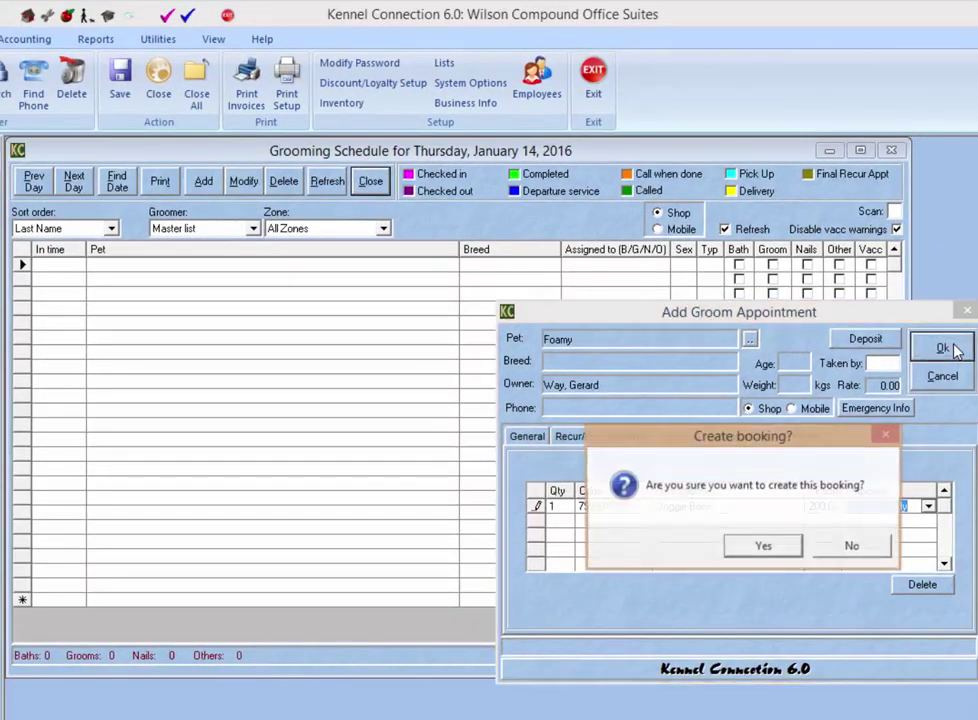
{"action": "left_click", "coordinate": [766, 550]}
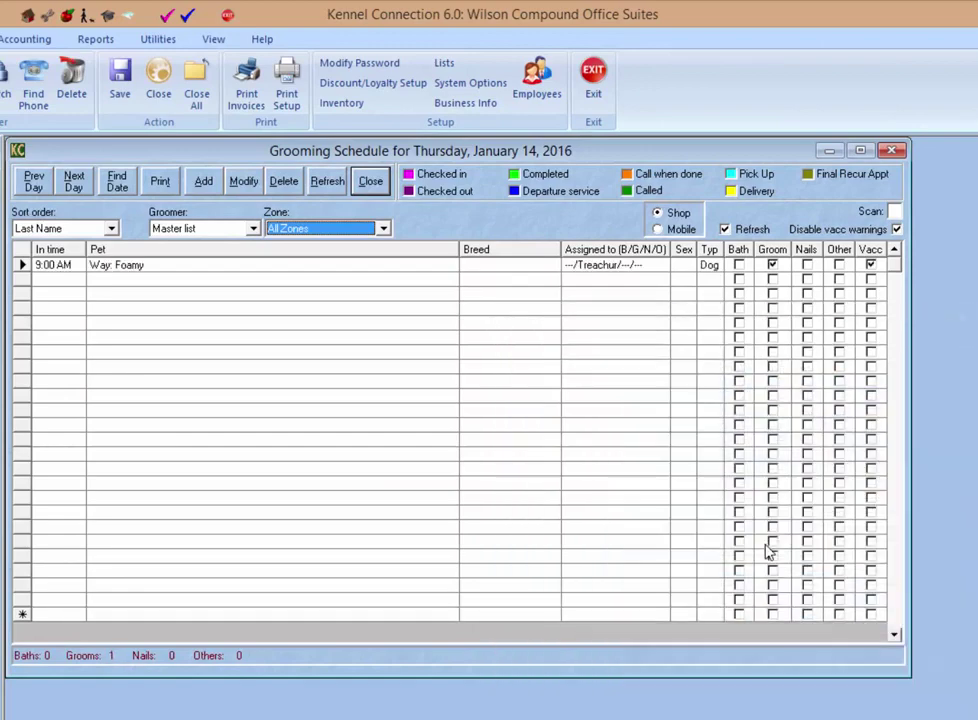
Check Foamy in and out of the groom appointment and create an invoice for it
{"action": "left_click", "coordinate": [128, 272]}
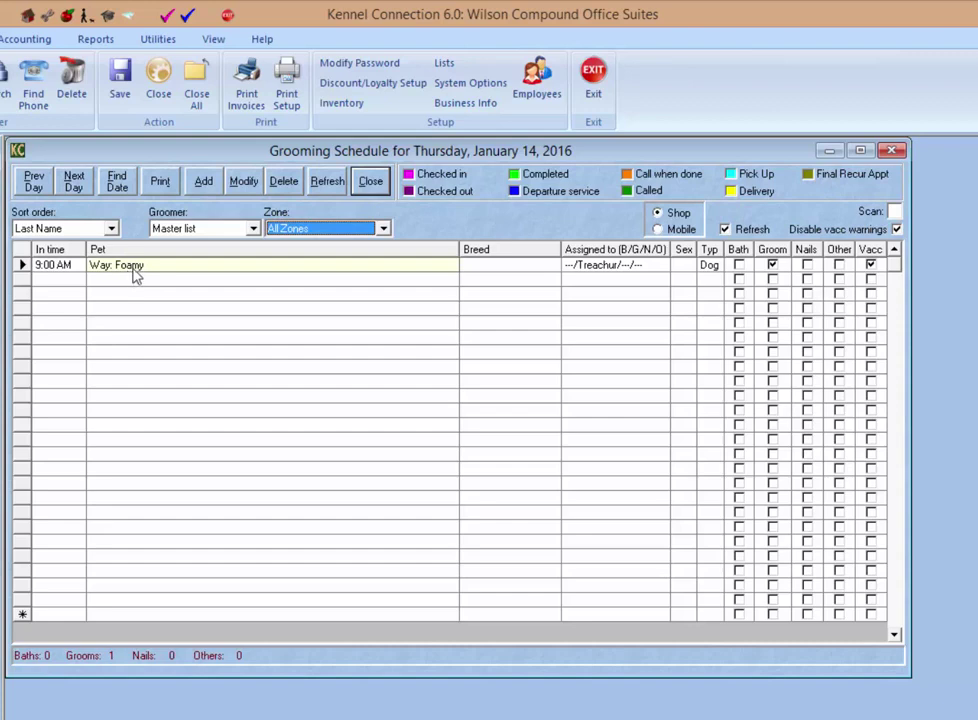
{"action": "left_click", "coordinate": [167, 15]}
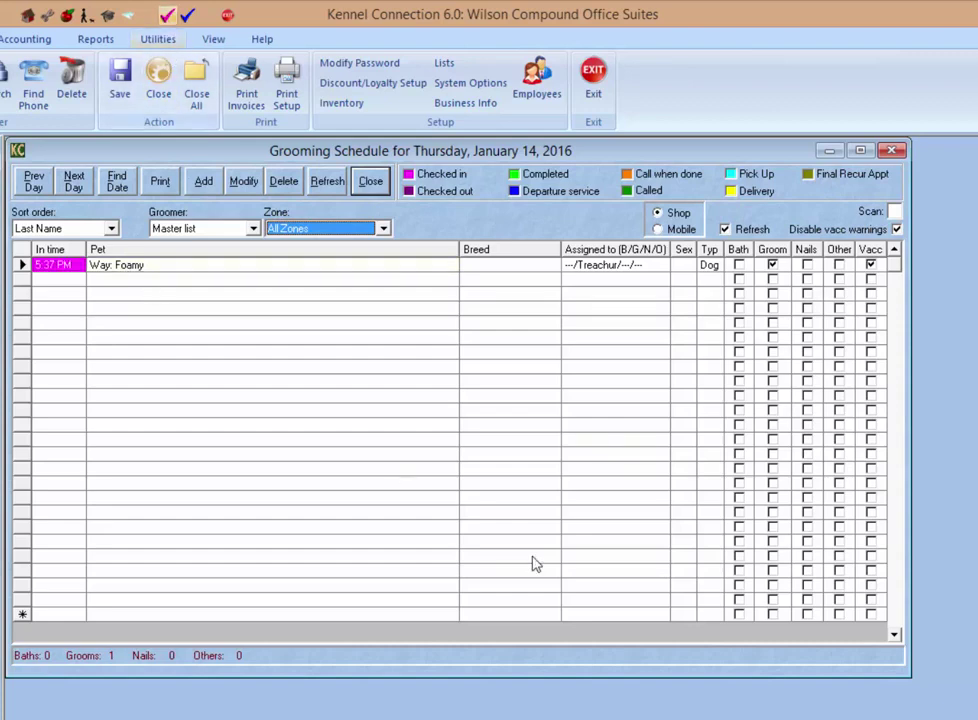
{"action": "left_click", "coordinate": [188, 17]}
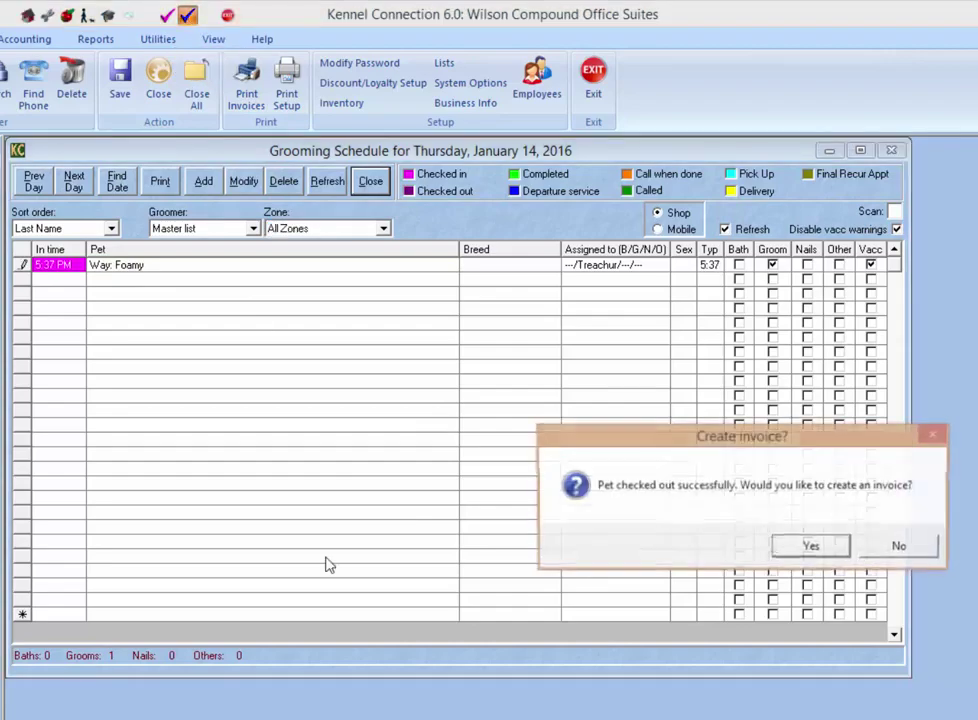
{"action": "left_click", "coordinate": [810, 550]}
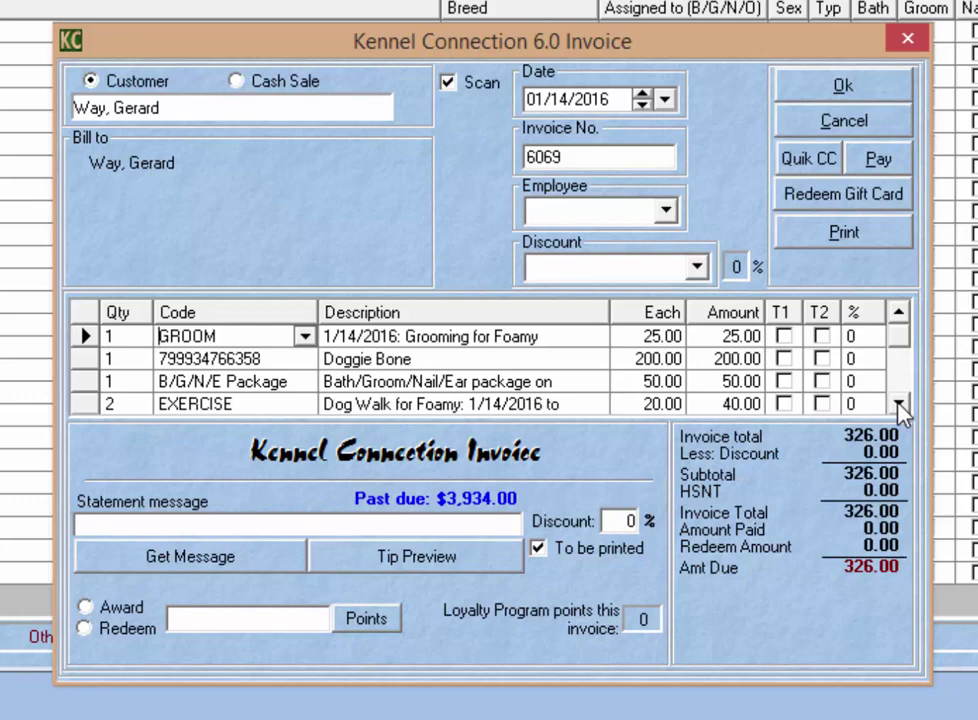
Check which employee is assigned to the GROOM, Doggie Bone and B/G/N/E Package lines of the invoice
{"action": "left_click", "coordinate": [386, 337]}
{"action": "right_click", "coordinate": [386, 337]}
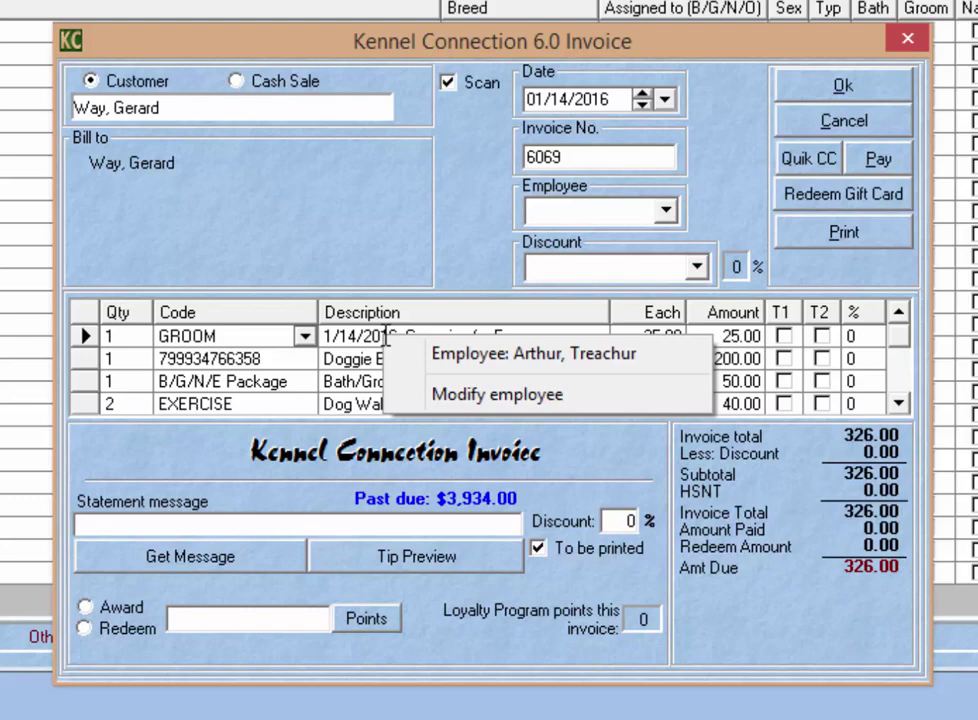
{"action": "left_click", "coordinate": [380, 338]}
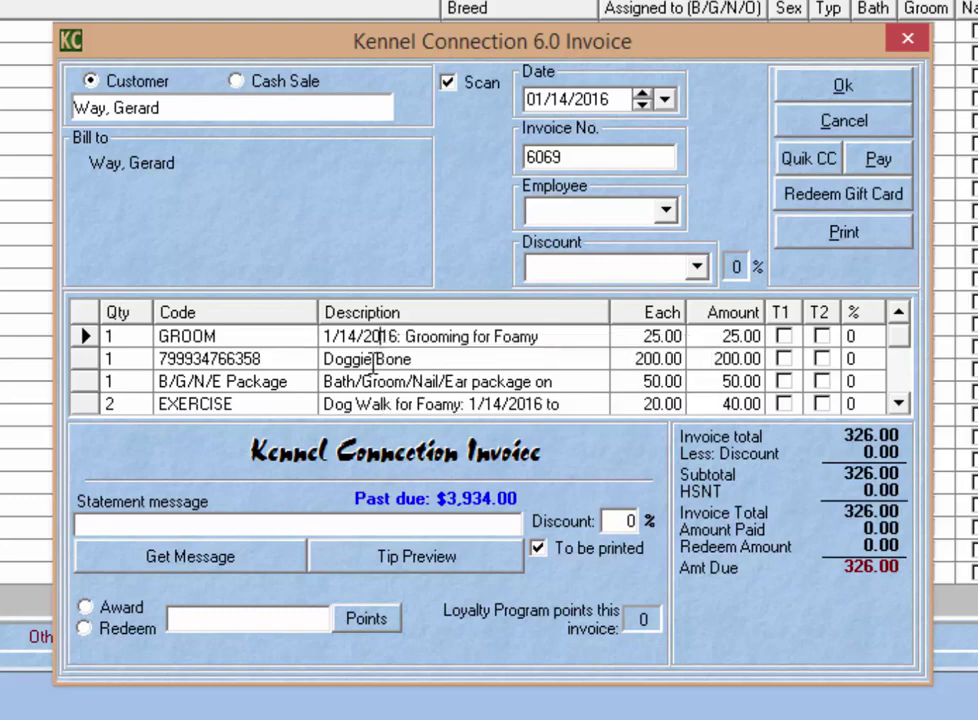
{"action": "left_click", "coordinate": [385, 358]}
{"action": "right_click", "coordinate": [389, 358]}
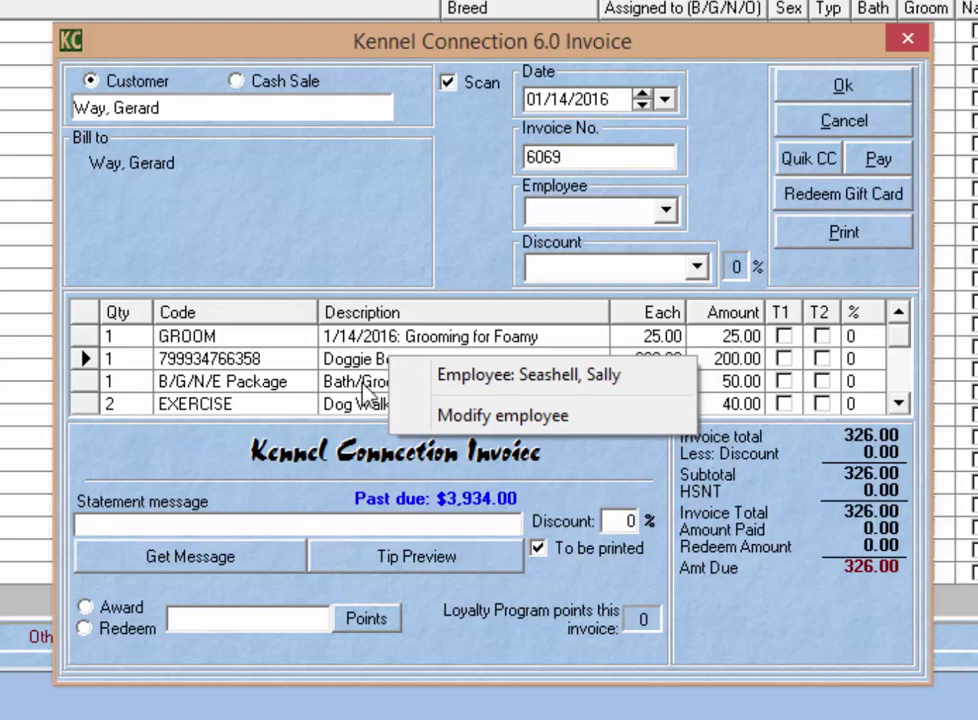
{"action": "left_click", "coordinate": [366, 381]}
{"action": "right_click", "coordinate": [366, 381]}
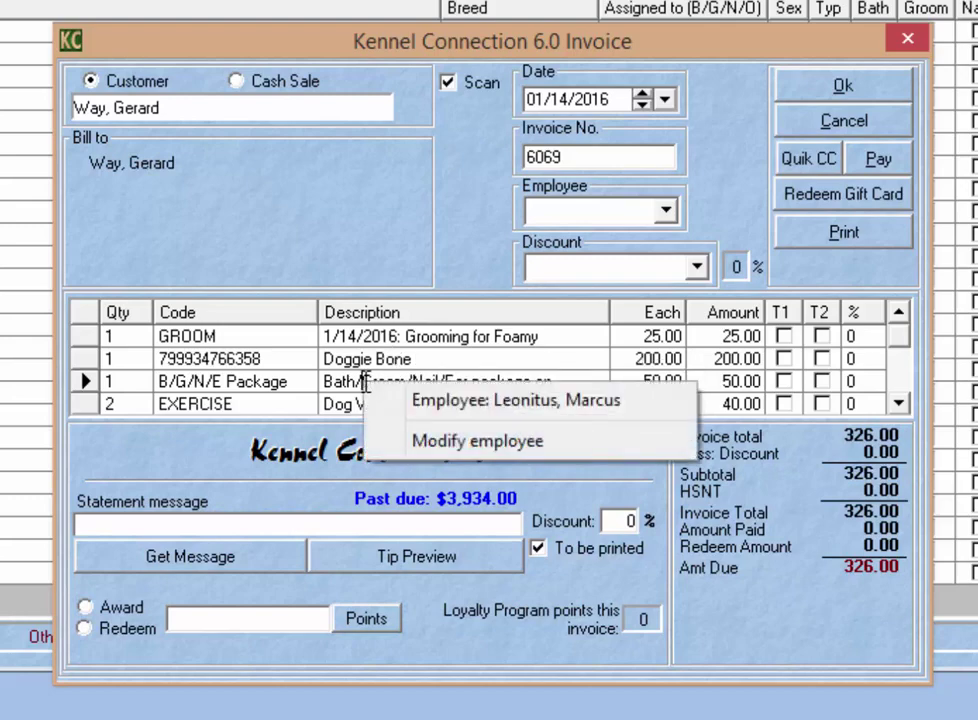
Open the employee selection for the invoice's GROOM line, confirm the same employee for commission, and save the invoice
{"action": "left_click", "coordinate": [392, 338]}
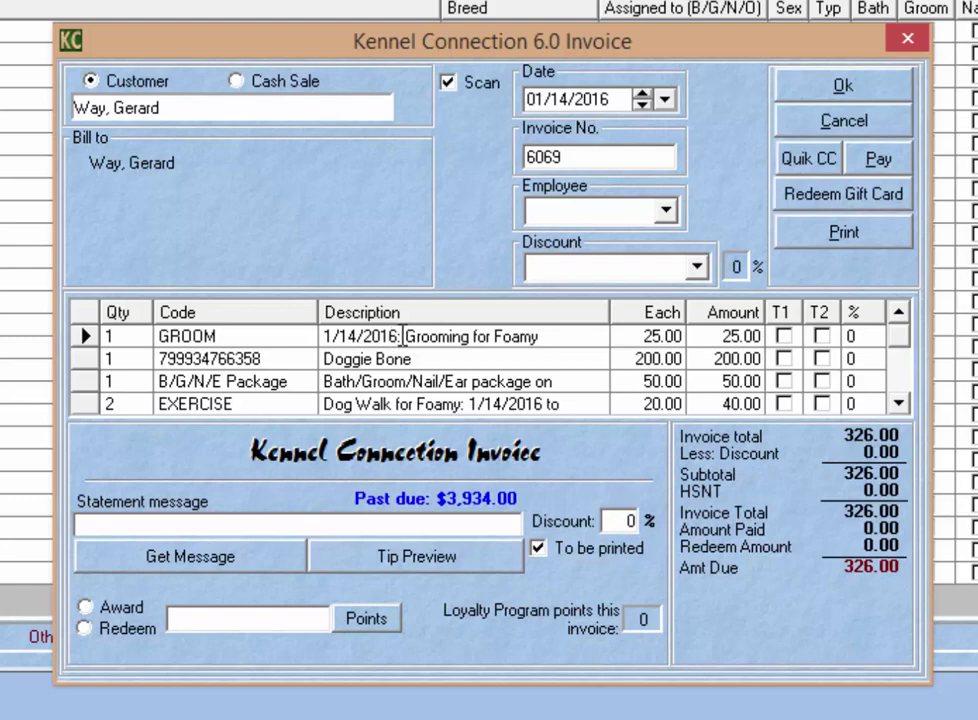
{"action": "right_click", "coordinate": [402, 336]}
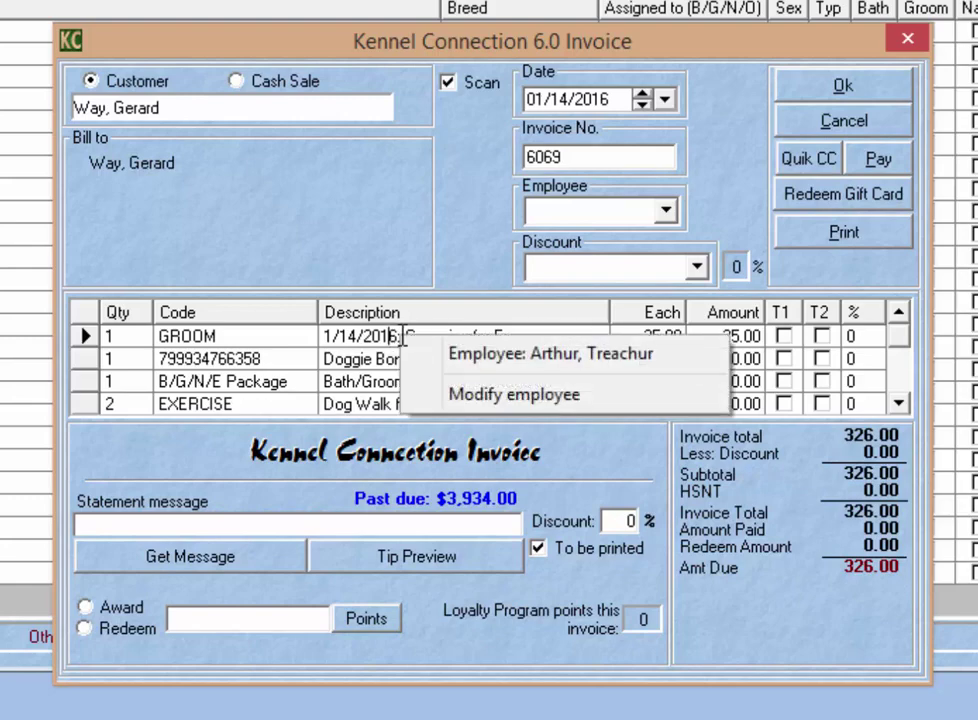
{"action": "left_click", "coordinate": [554, 398]}
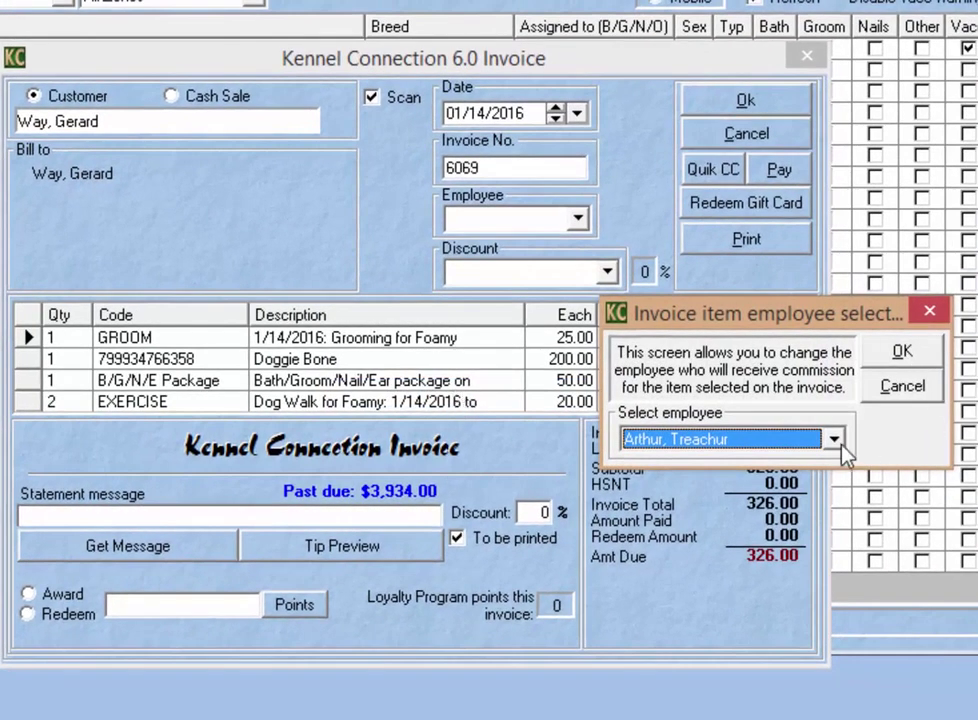
{"action": "left_click", "coordinate": [833, 440]}
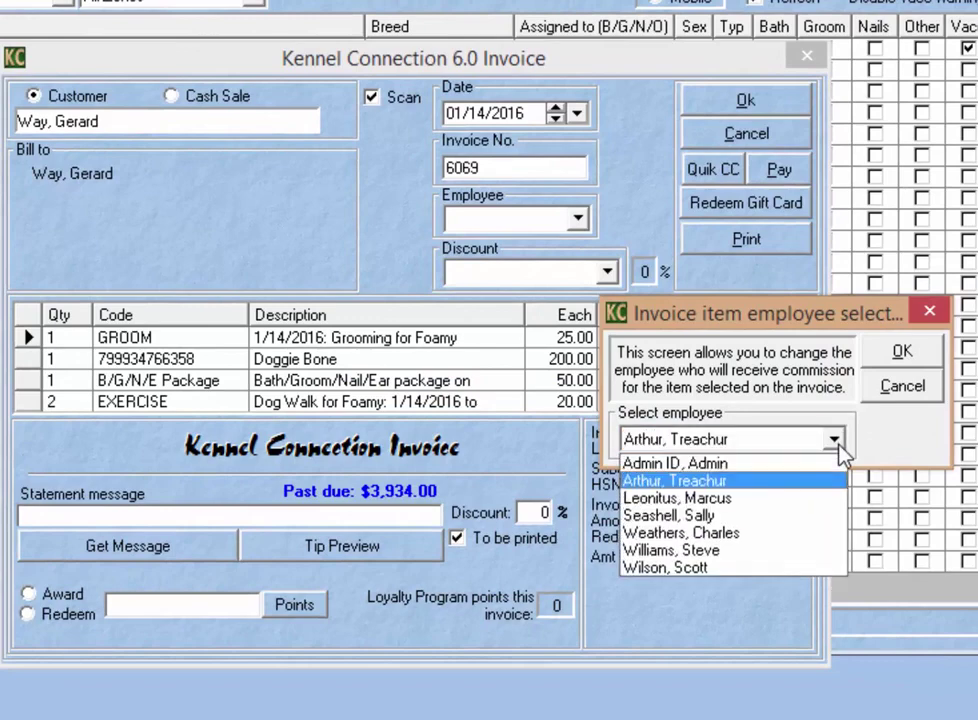
{"action": "left_click", "coordinate": [746, 486]}
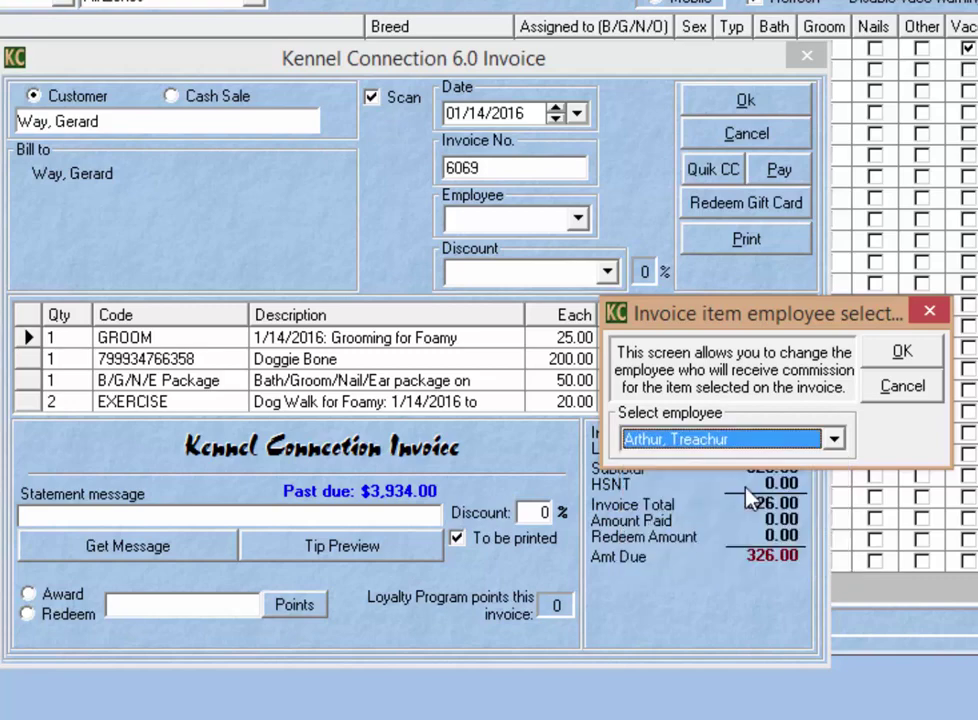
{"action": "left_click", "coordinate": [890, 358]}
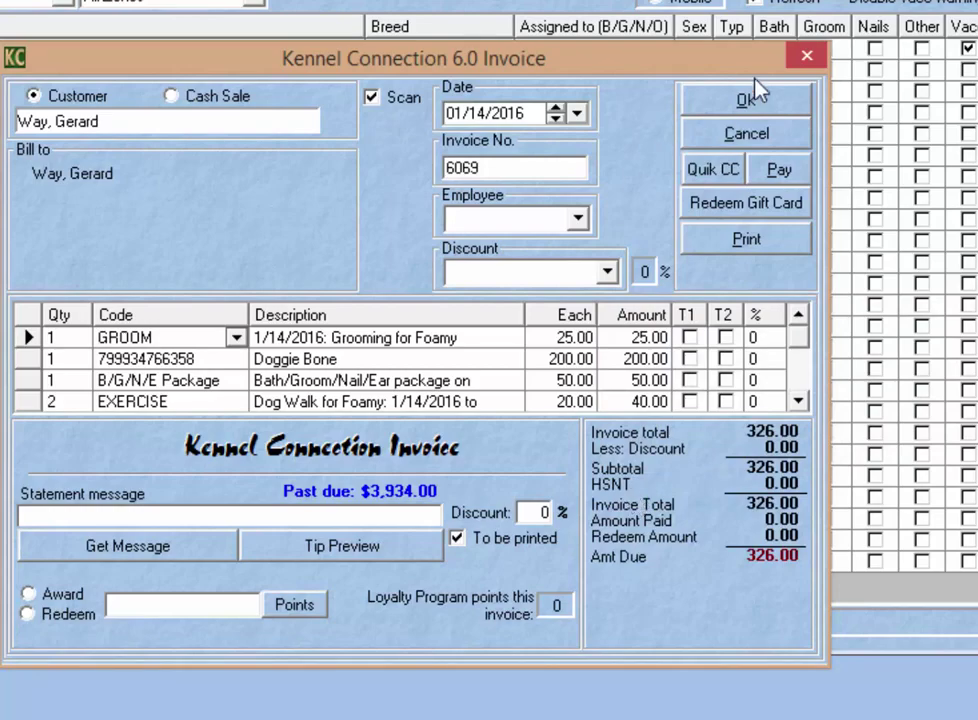
{"action": "left_click", "coordinate": [745, 101]}
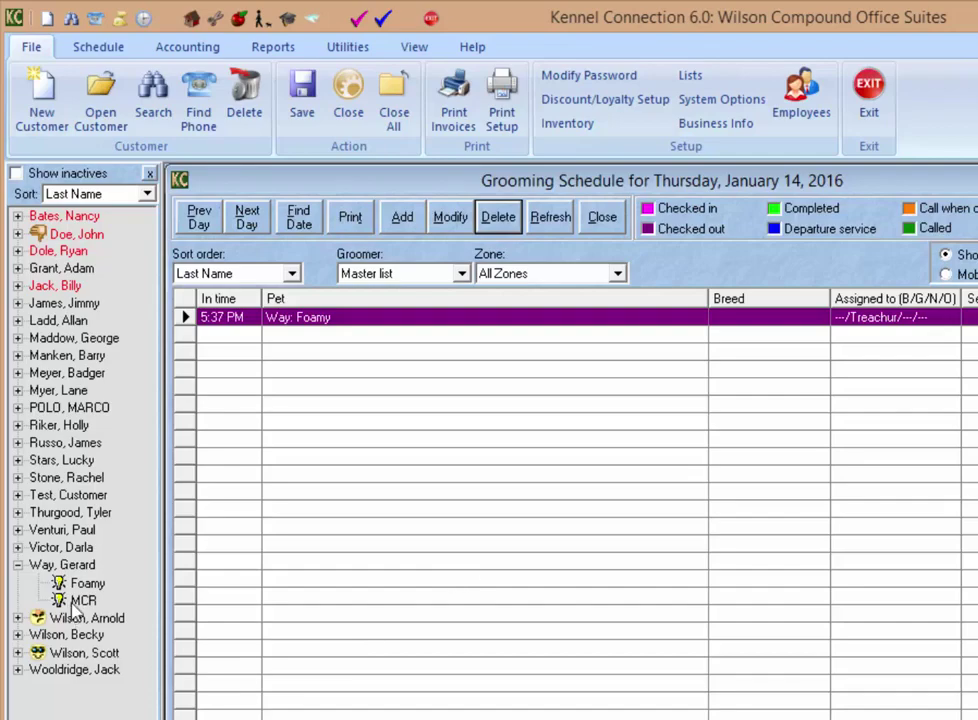
Book a 9:00 AM groom appointment for the pet MCR with the Groom service on the Master list
{"action": "left_click_drag", "start_coordinate": [84, 600], "coordinate": [376, 366]}
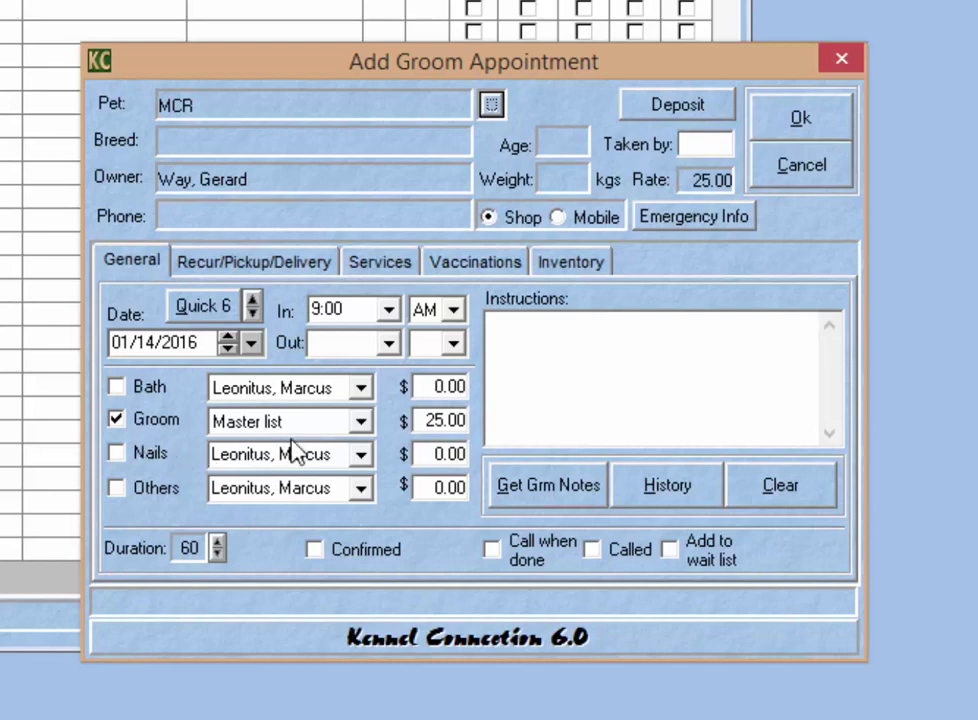
{"action": "left_click", "coordinate": [805, 138]}
{"action": "left_click", "coordinate": [540, 442]}
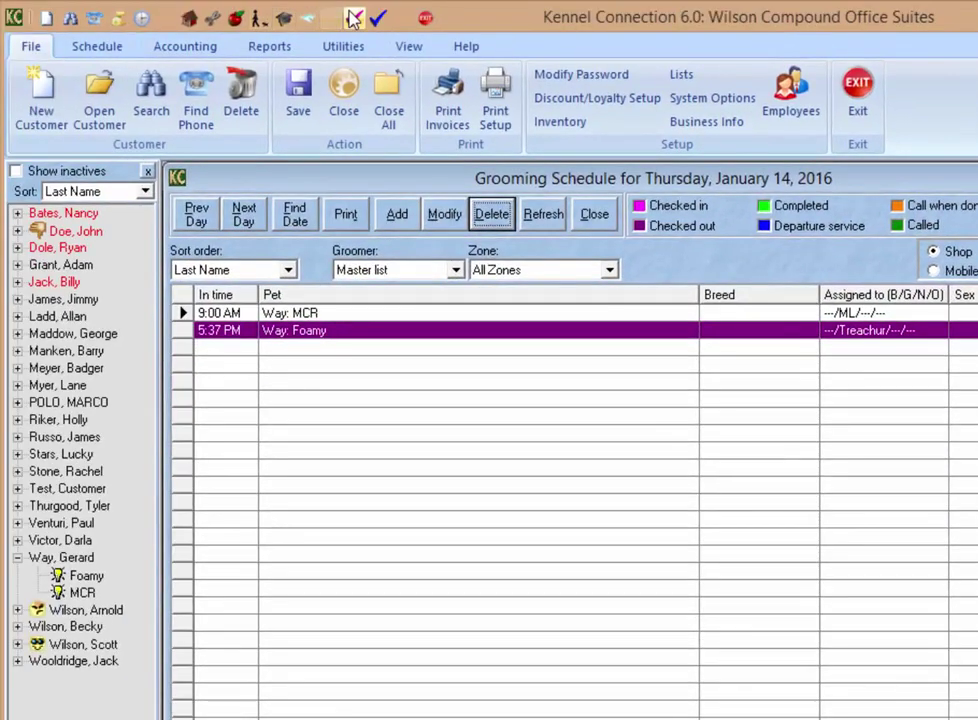
Check MCR in and out of the groom appointment and create its invoice
{"action": "left_click", "coordinate": [355, 18]}
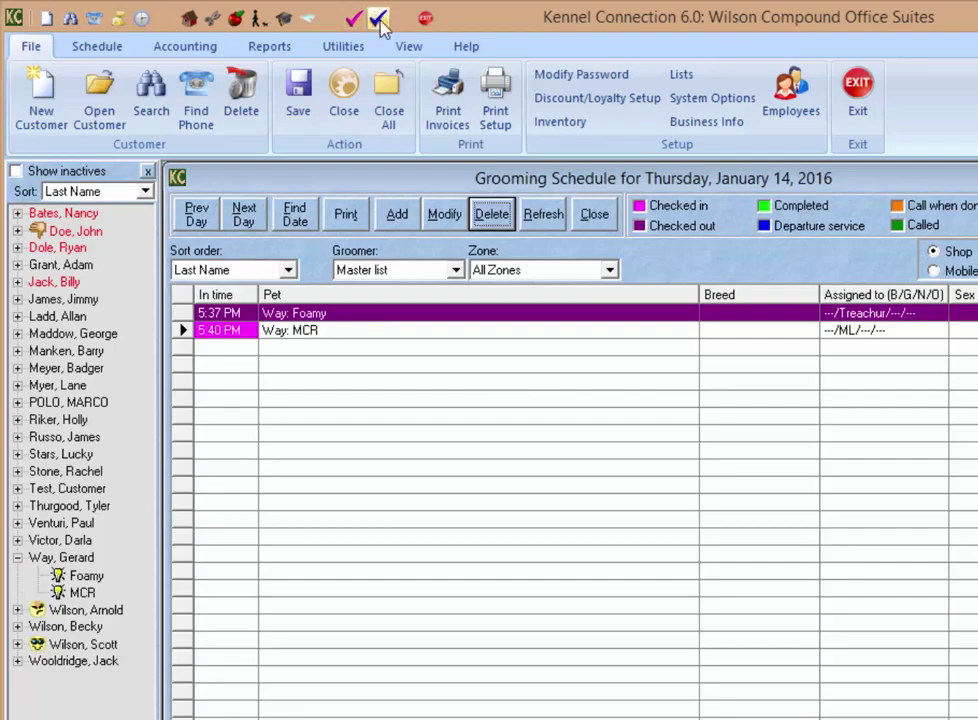
{"action": "left_click", "coordinate": [379, 19]}
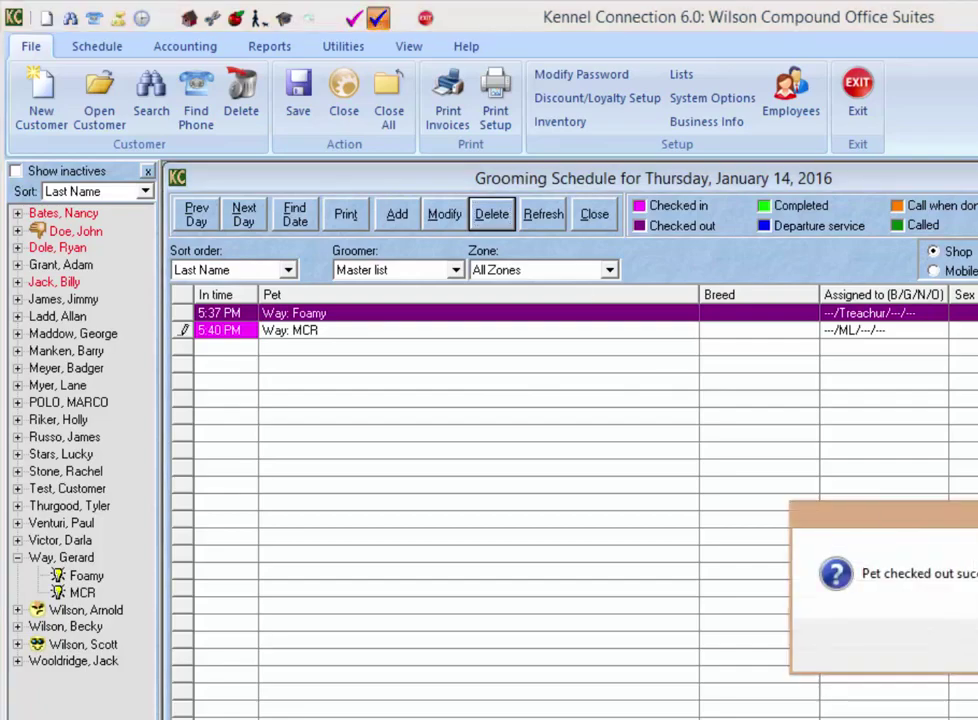
{"action": "key", "text": "Return"}
{"action": "key", "text": "Return"}
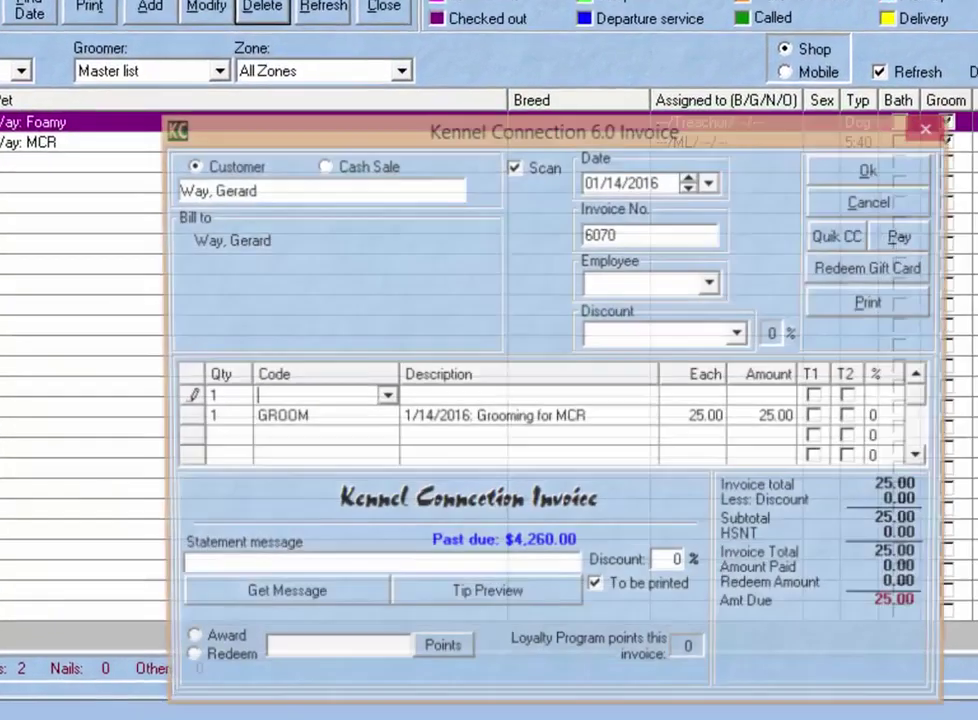
Assign the commission for the invoice's GROOM line to the second employee in the employee list and save the invoice
{"action": "left_click", "coordinate": [527, 415]}
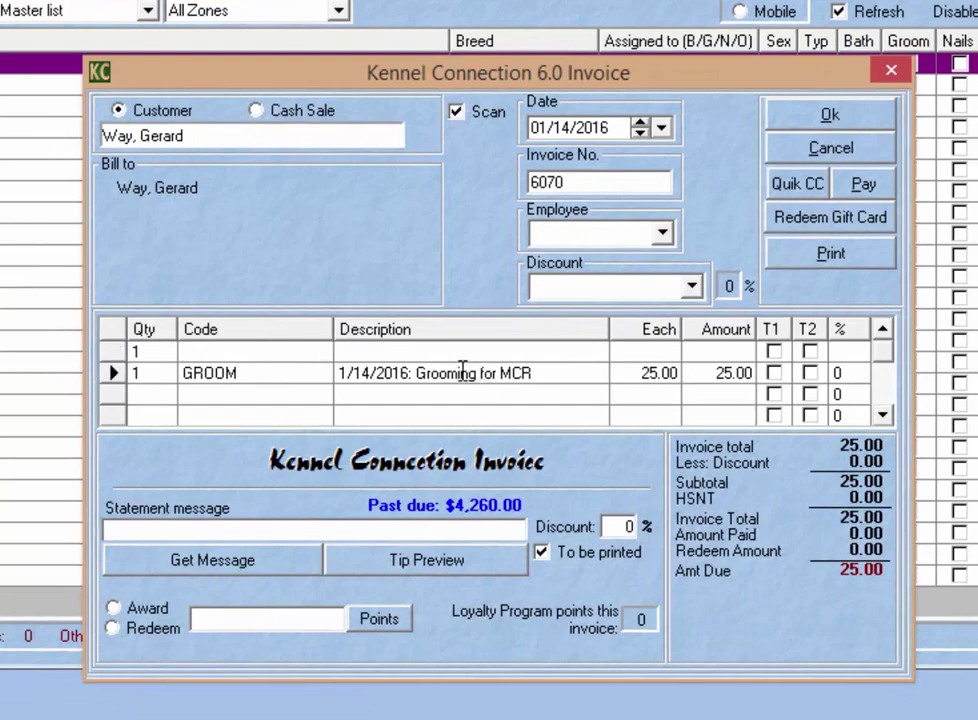
{"action": "right_click", "coordinate": [456, 372]}
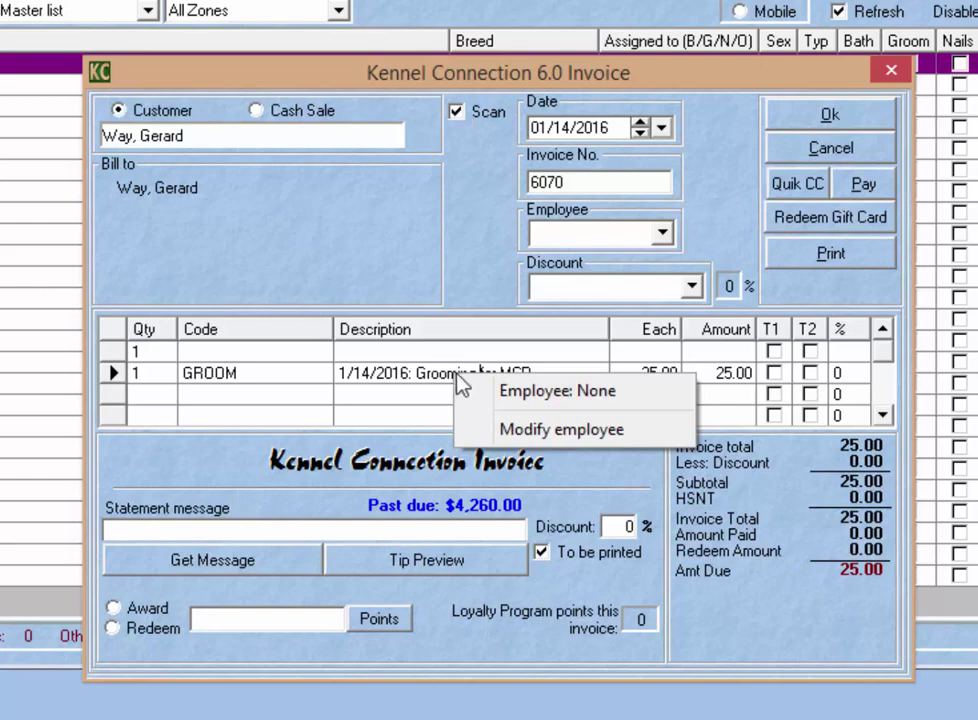
{"action": "left_click", "coordinate": [545, 432]}
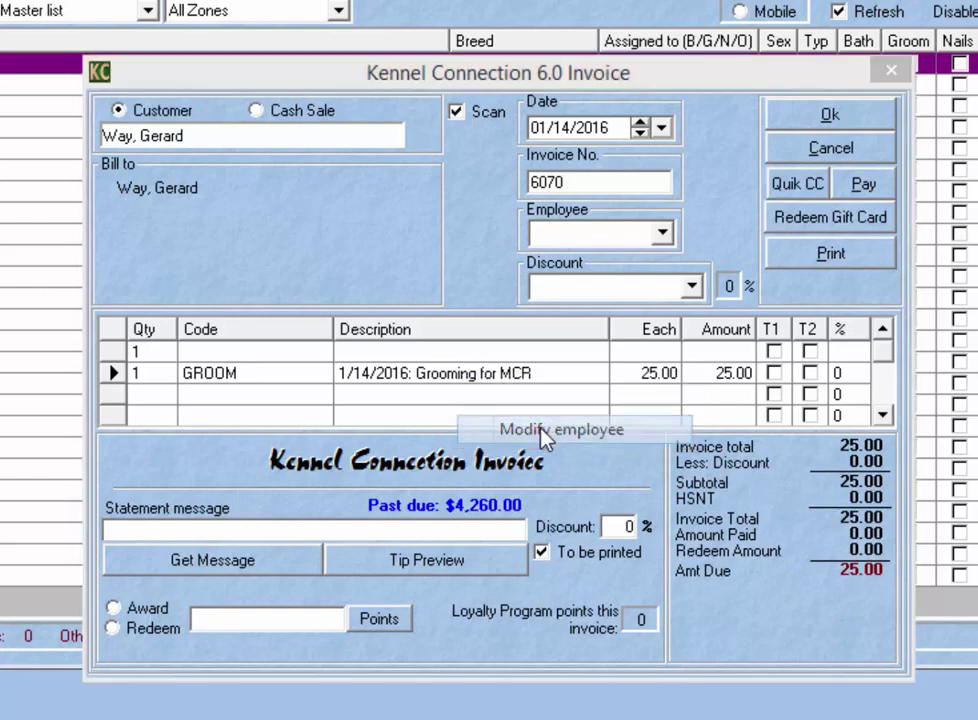
{"action": "left_click", "coordinate": [918, 453]}
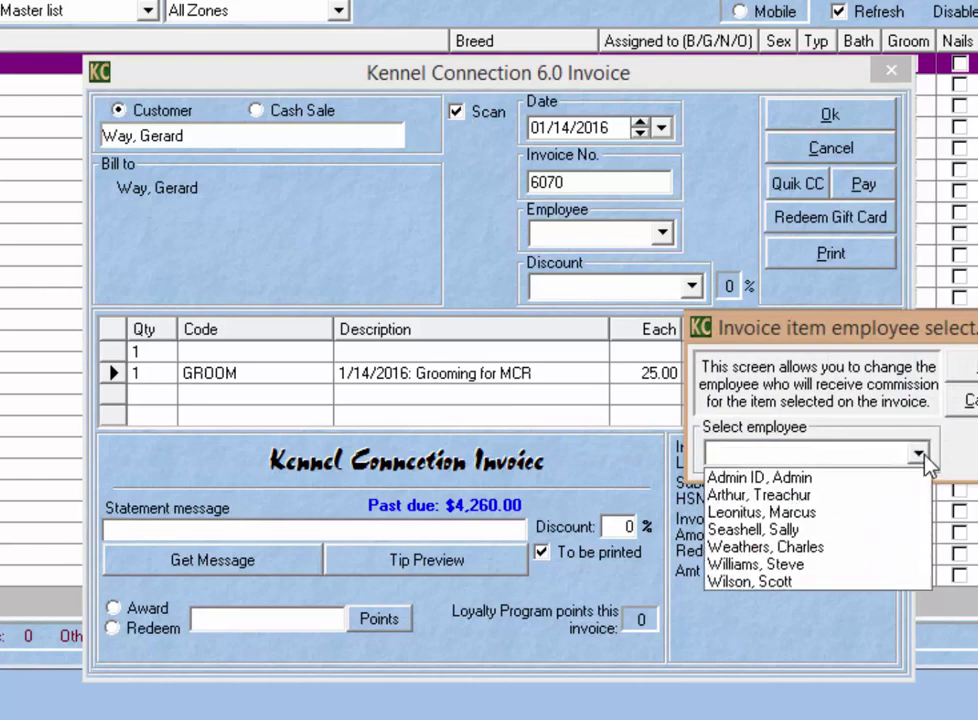
{"action": "left_click", "coordinate": [843, 496]}
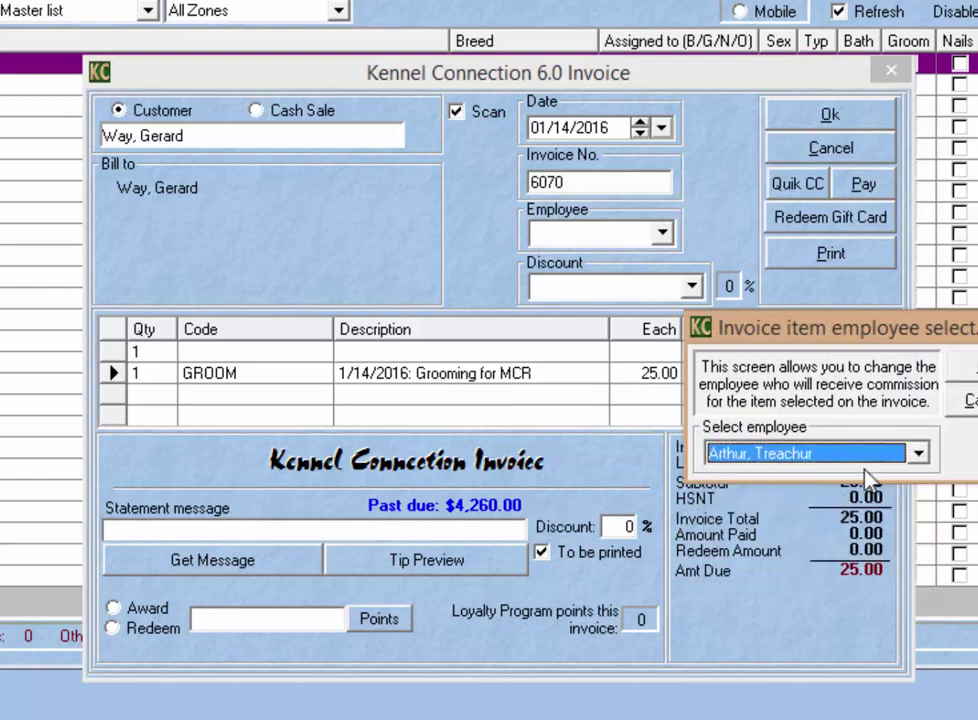
{"action": "left_click", "coordinate": [963, 367]}
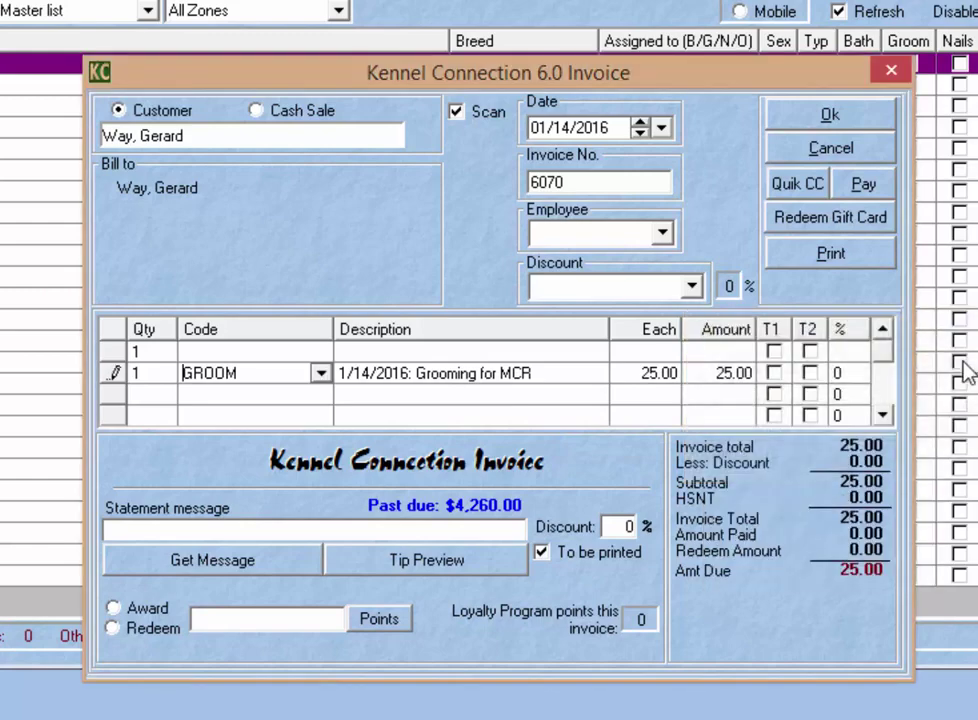
{"action": "left_click", "coordinate": [796, 124]}
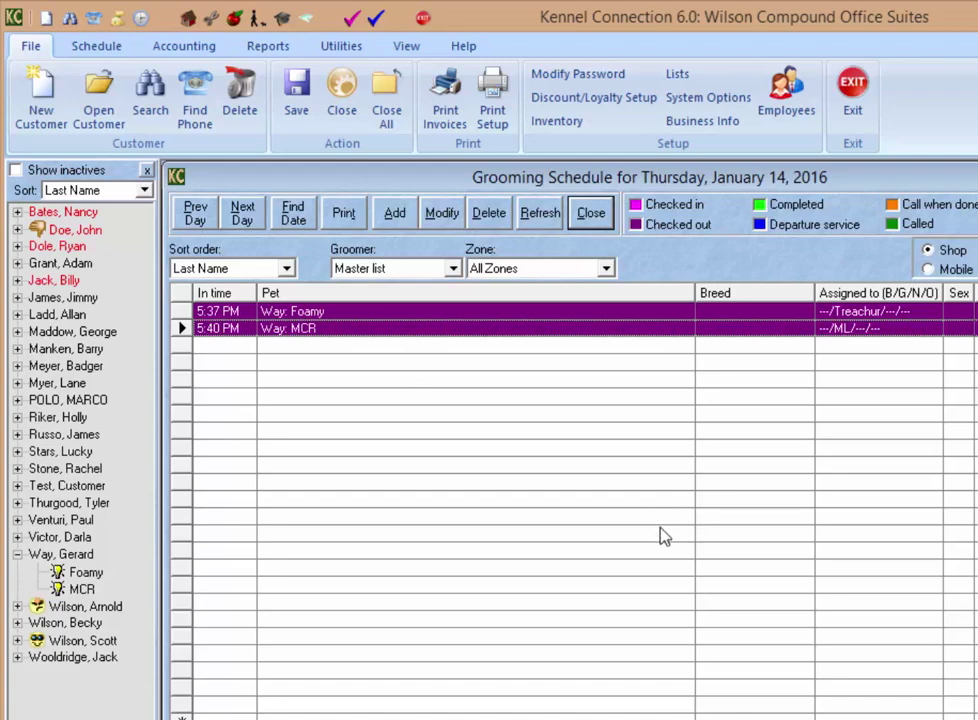
Open the revenue commission report and set its date range from 01/10/2016 to 01/16/2016
{"action": "left_click", "coordinate": [286, 55]}
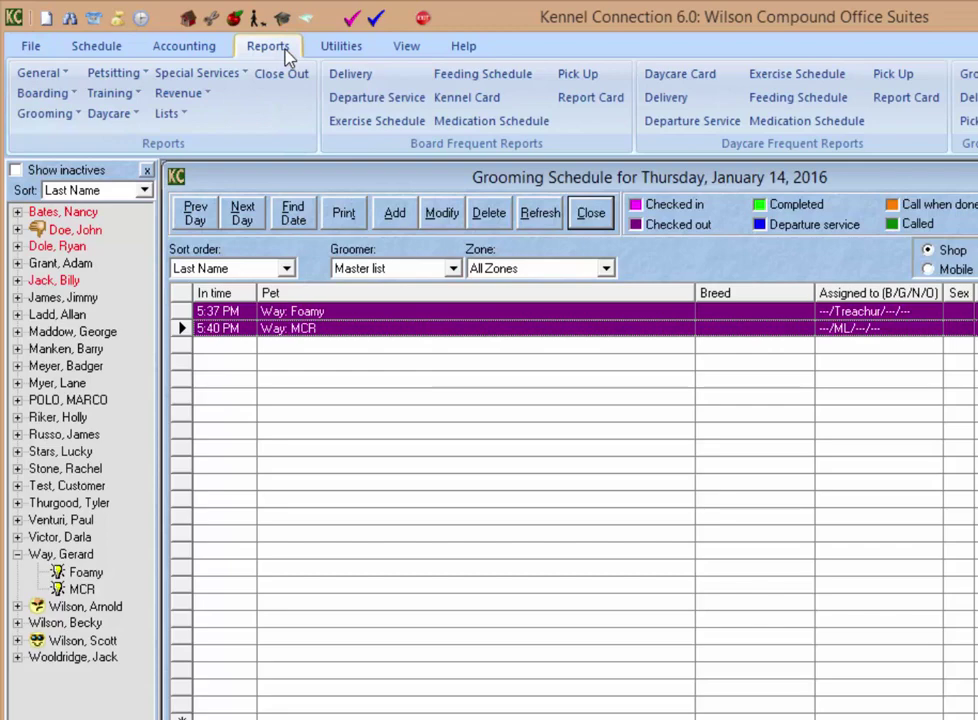
{"action": "left_click", "coordinate": [180, 93]}
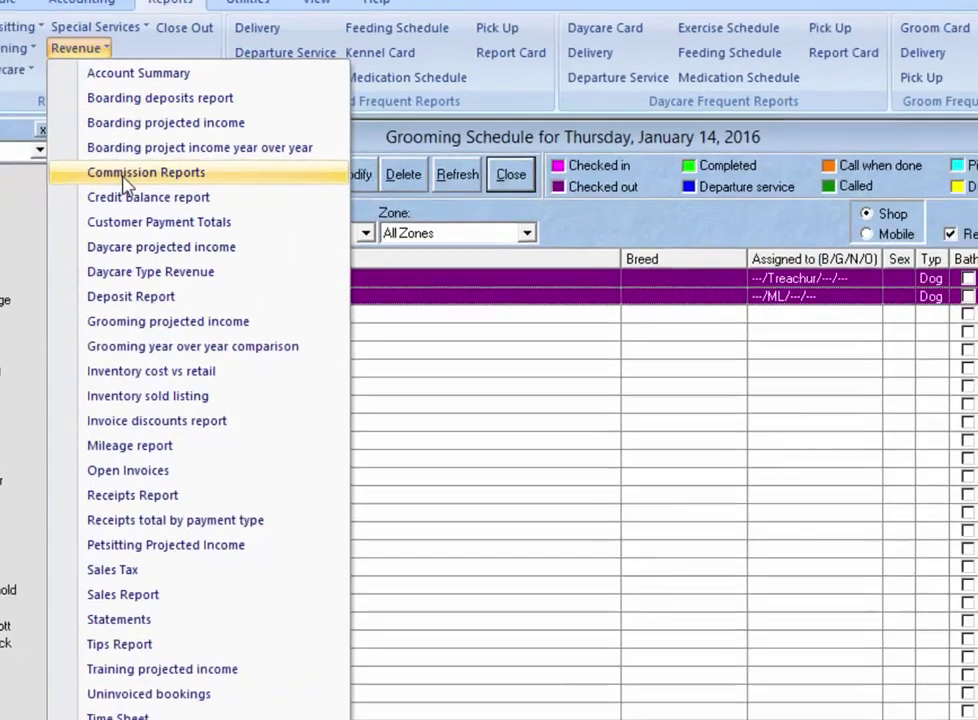
{"action": "left_click", "coordinate": [223, 213]}
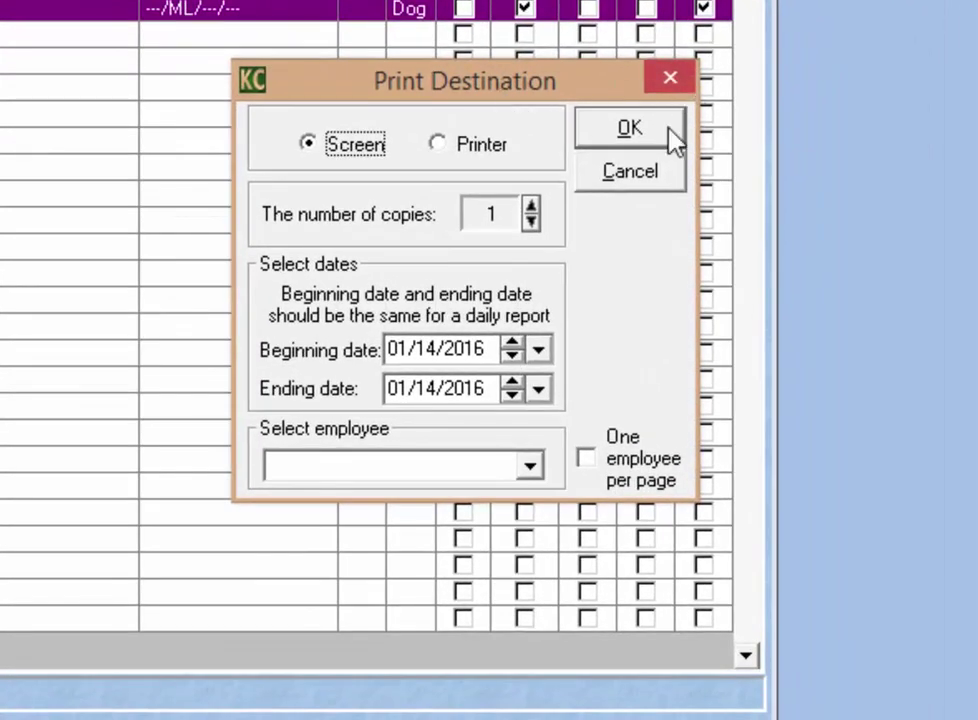
{"action": "left_click", "coordinate": [539, 351]}
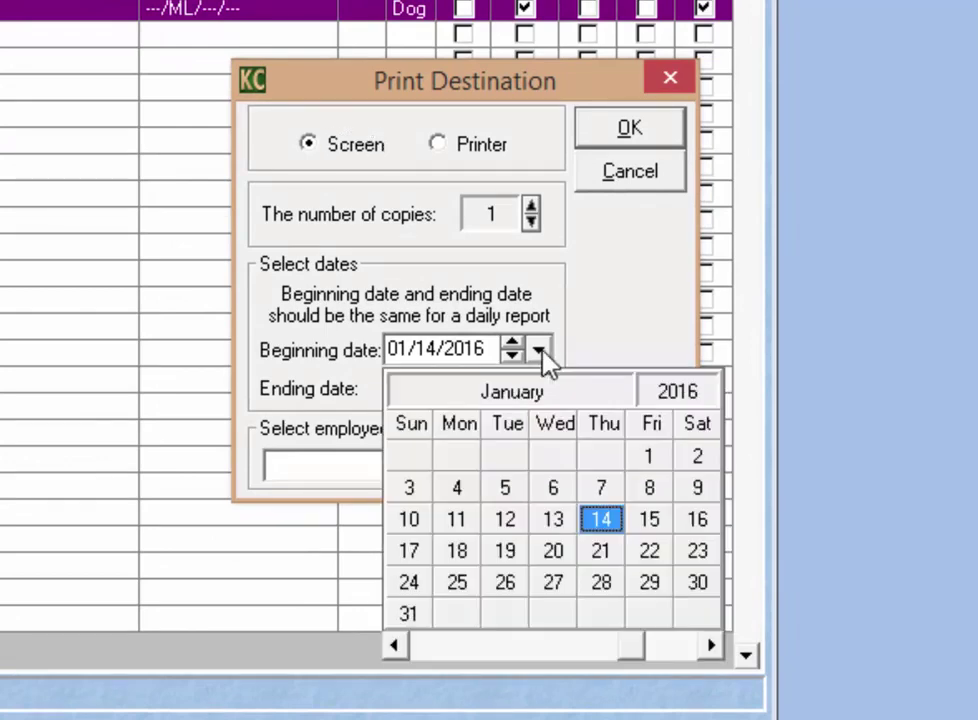
{"action": "left_click", "coordinate": [410, 530]}
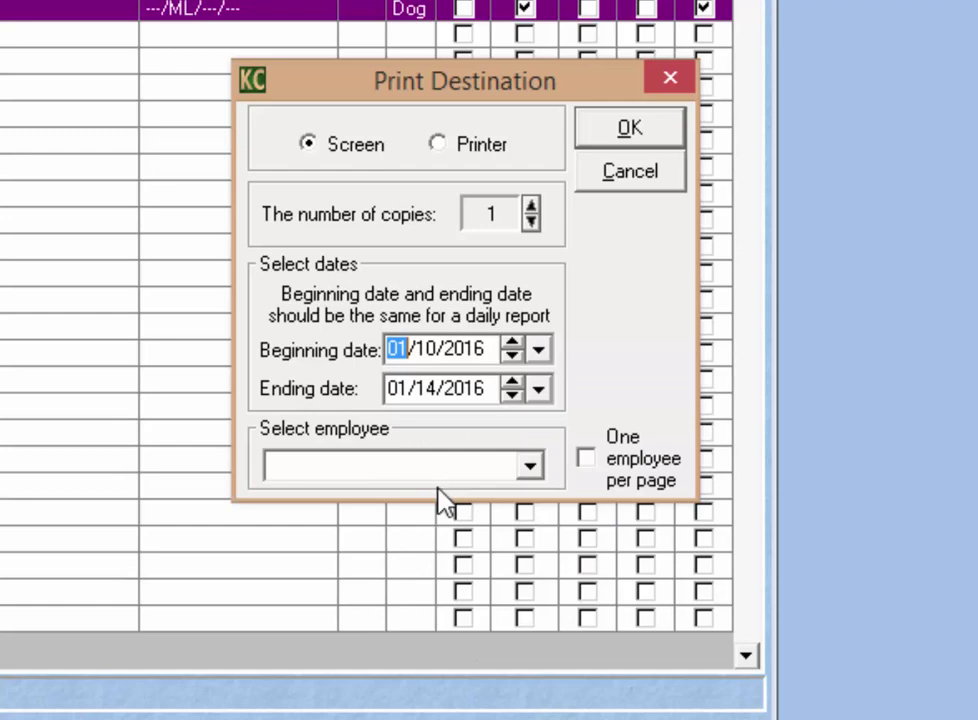
{"action": "left_click", "coordinate": [539, 390]}
{"action": "left_click", "coordinate": [698, 561]}
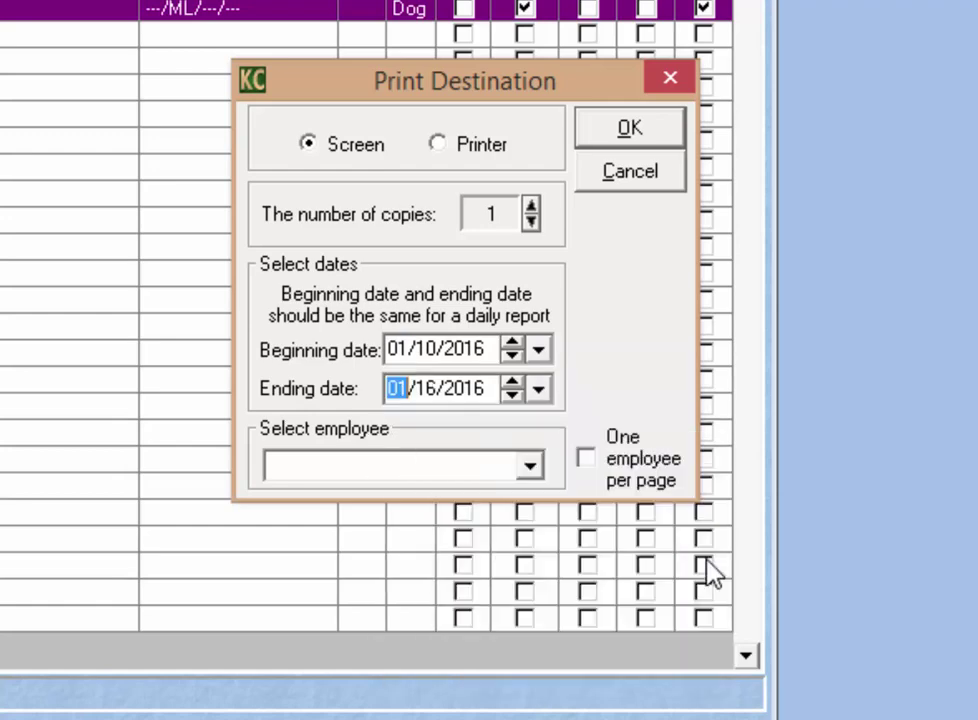
Leave the commission report's employee selection blank and generate the report on screen
{"action": "left_click", "coordinate": [531, 468]}
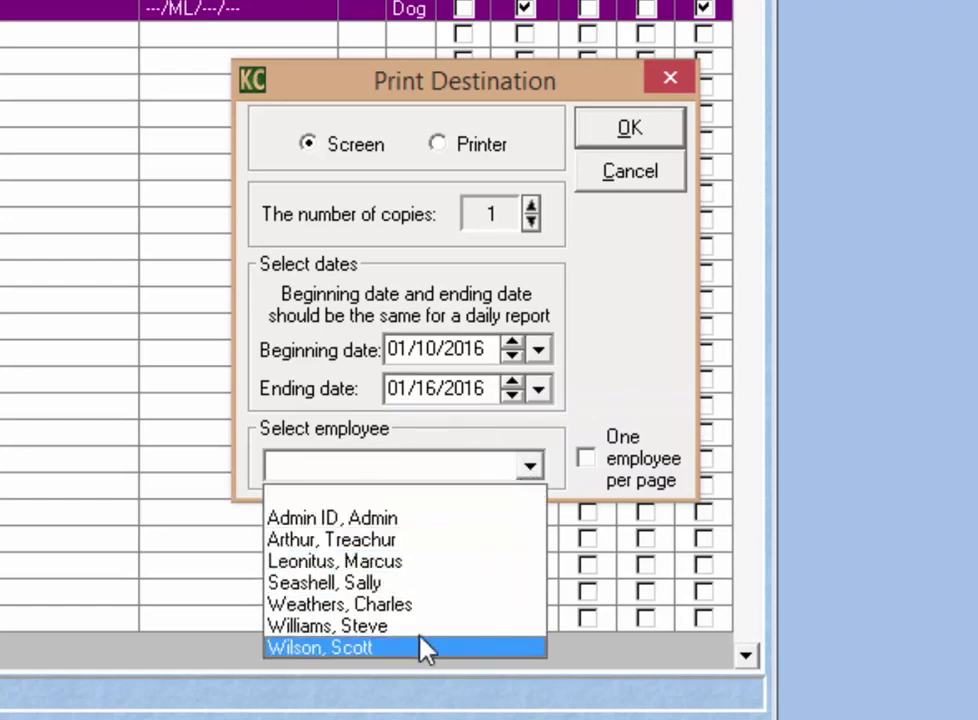
{"action": "left_click", "coordinate": [459, 492]}
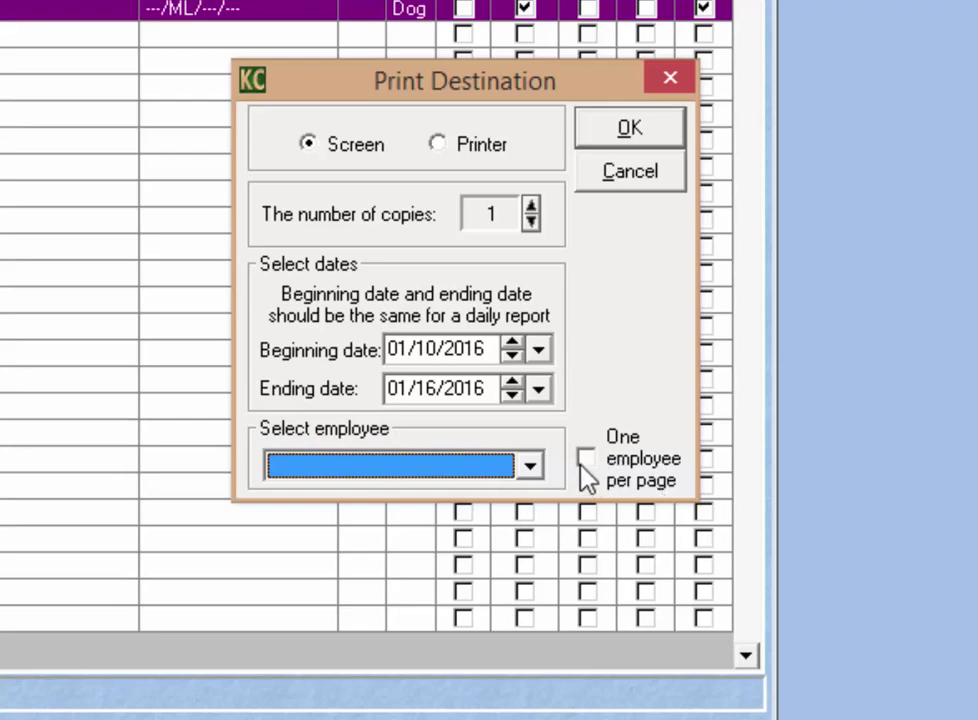
{"action": "left_click", "coordinate": [618, 128]}
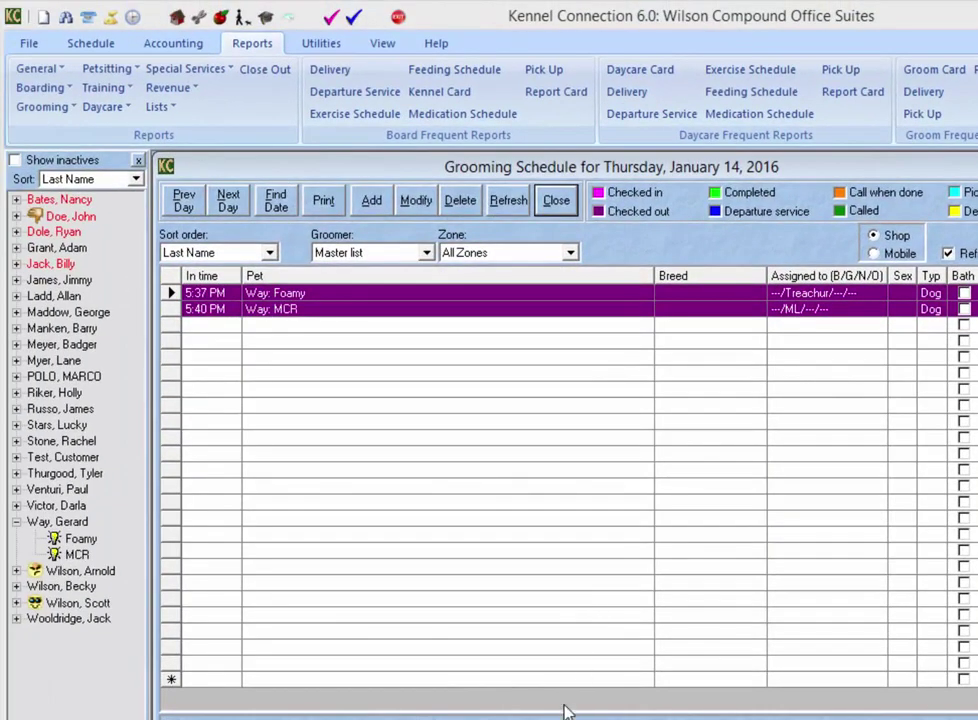
Open the customer record from Foamy's groom appointment and open the customer's 1/14/2016 invoice for 326.00
{"action": "right_click", "coordinate": [448, 301]}
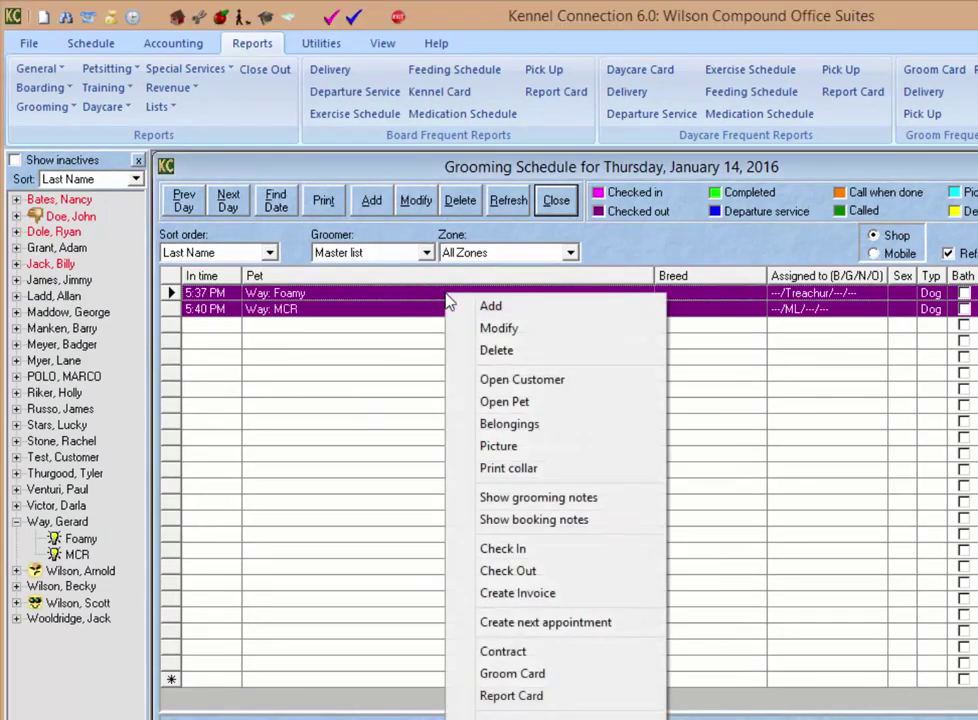
{"action": "left_click", "coordinate": [522, 382]}
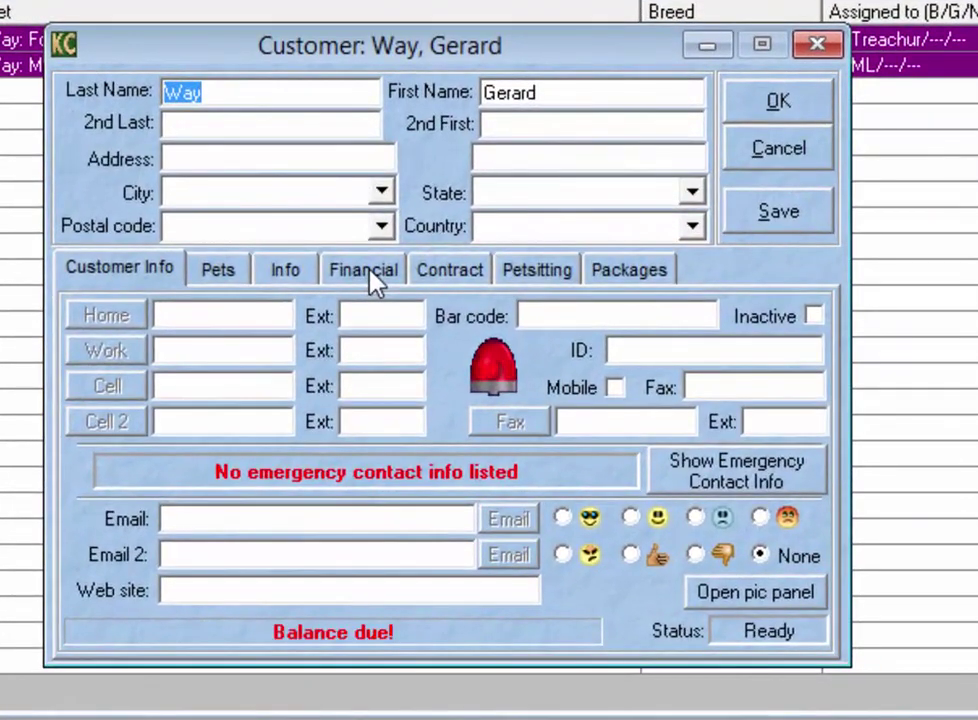
{"action": "left_click", "coordinate": [430, 364]}
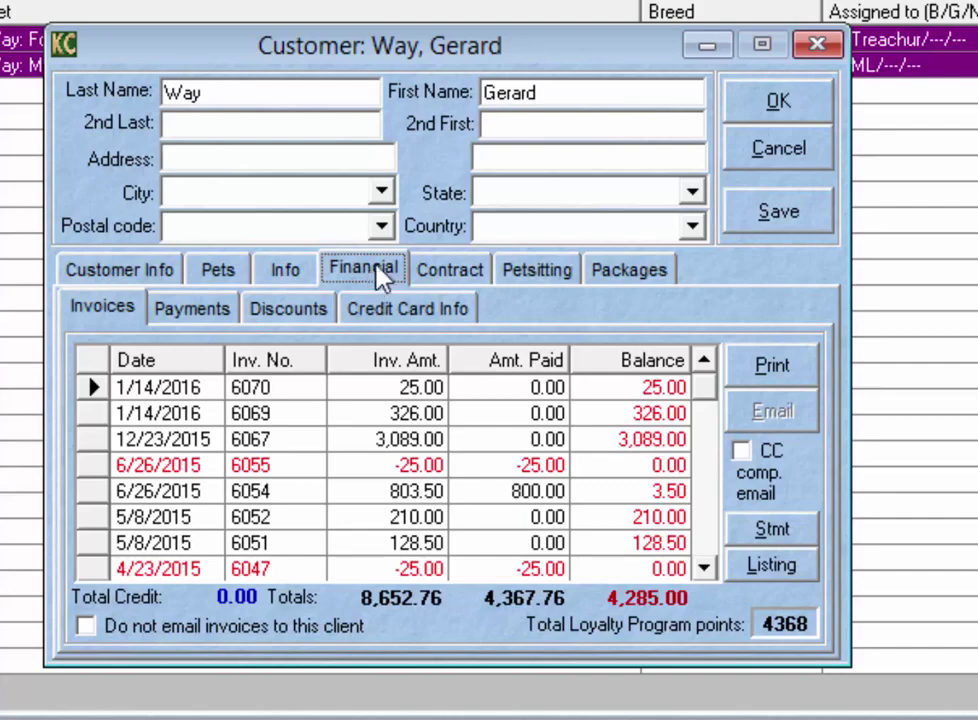
{"action": "left_click", "coordinate": [385, 416]}
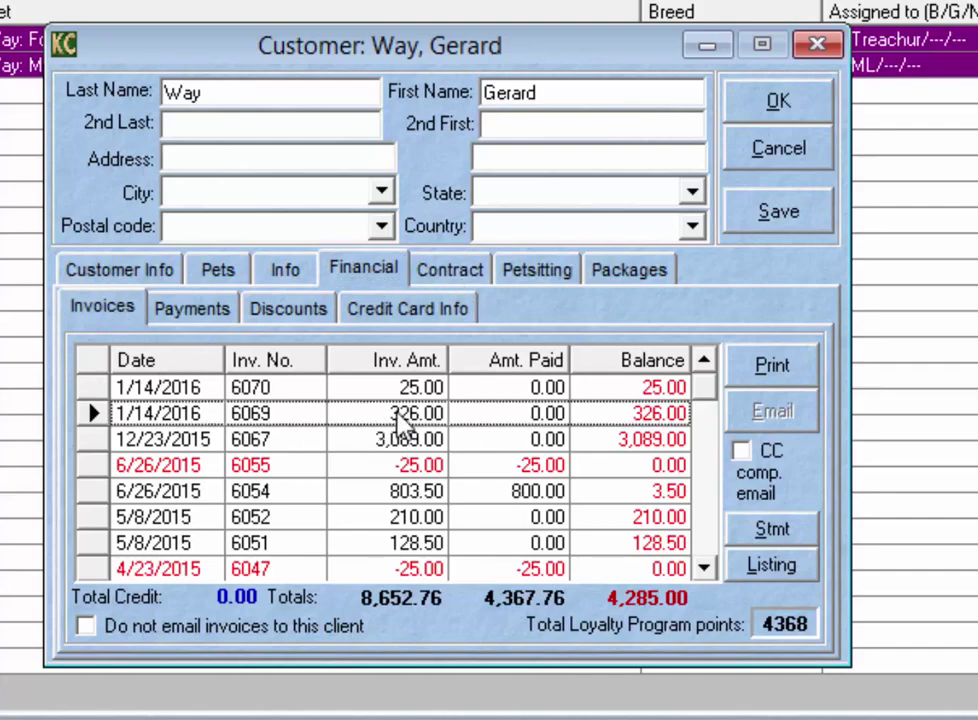
{"action": "double_click", "coordinate": [400, 416]}
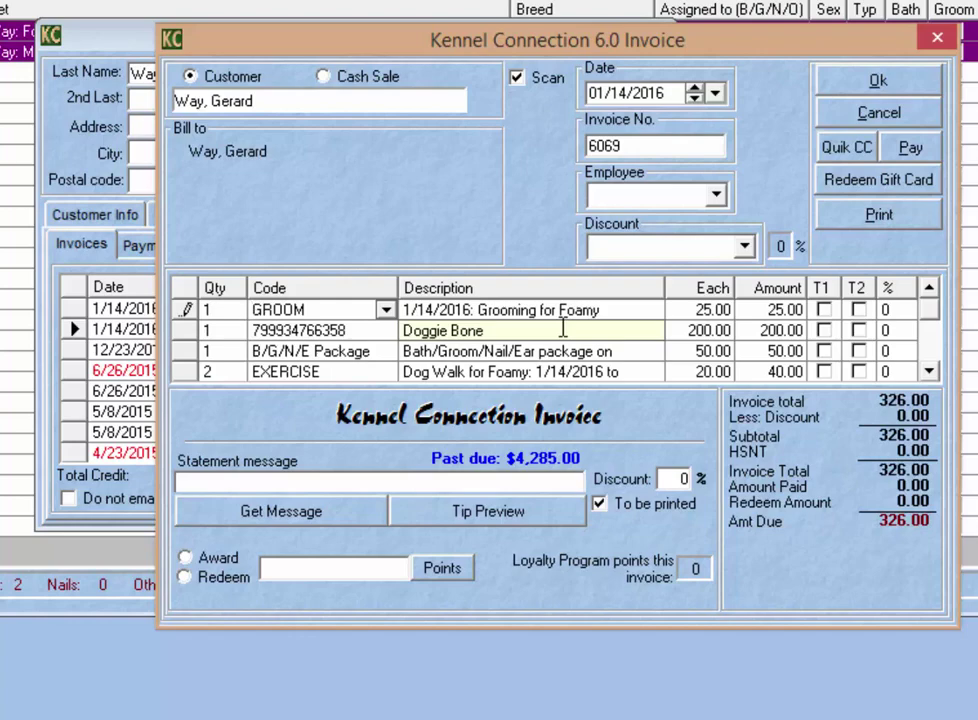
Check the employees assigned to the Doggie Bone and B/G/N/E Package lines, then close the invoice and customer record
{"action": "left_click", "coordinate": [563, 329]}
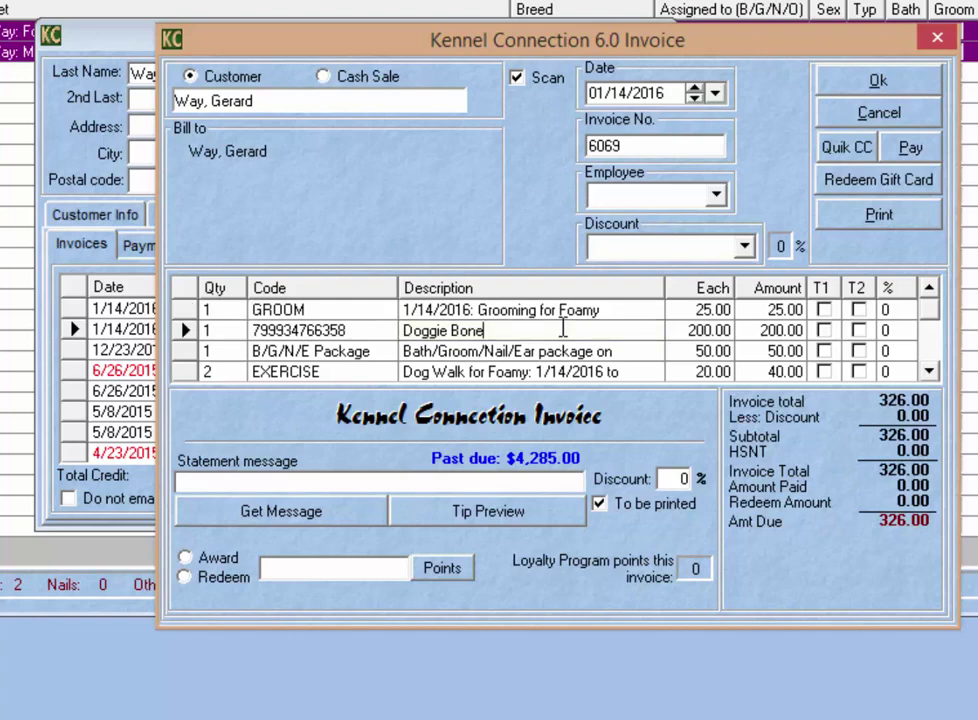
{"action": "right_click", "coordinate": [485, 331]}
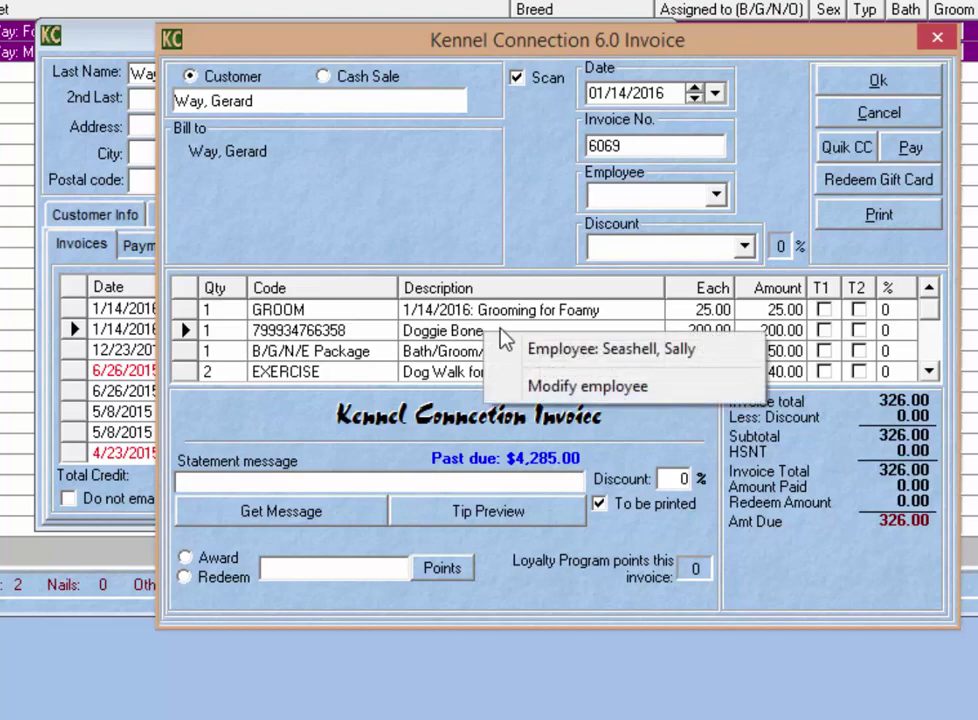
{"action": "left_click", "coordinate": [455, 350]}
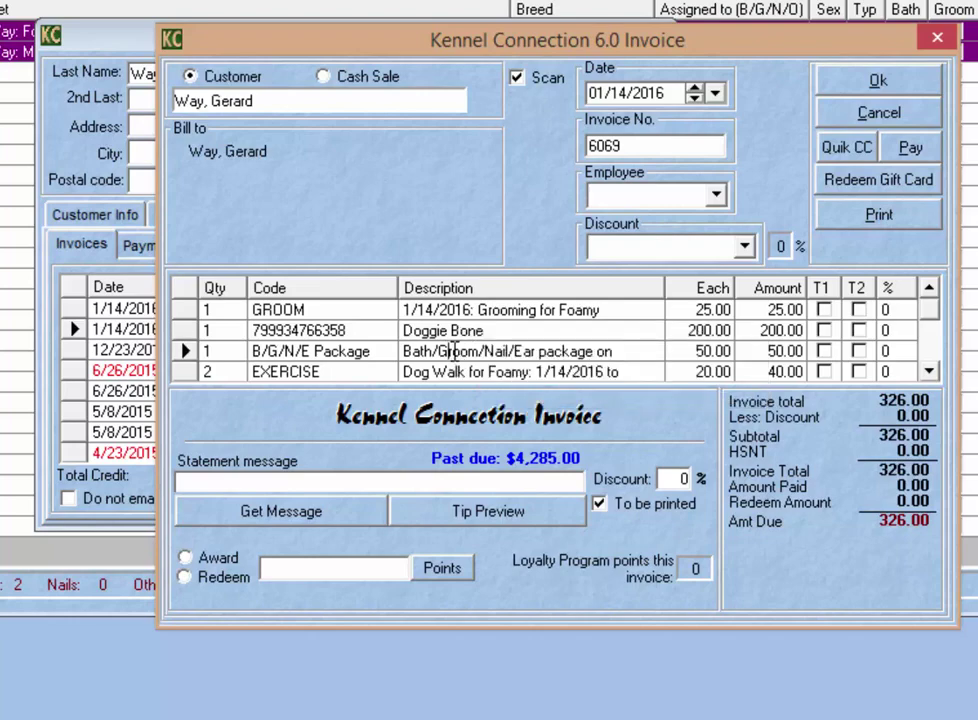
{"action": "right_click", "coordinate": [455, 350]}
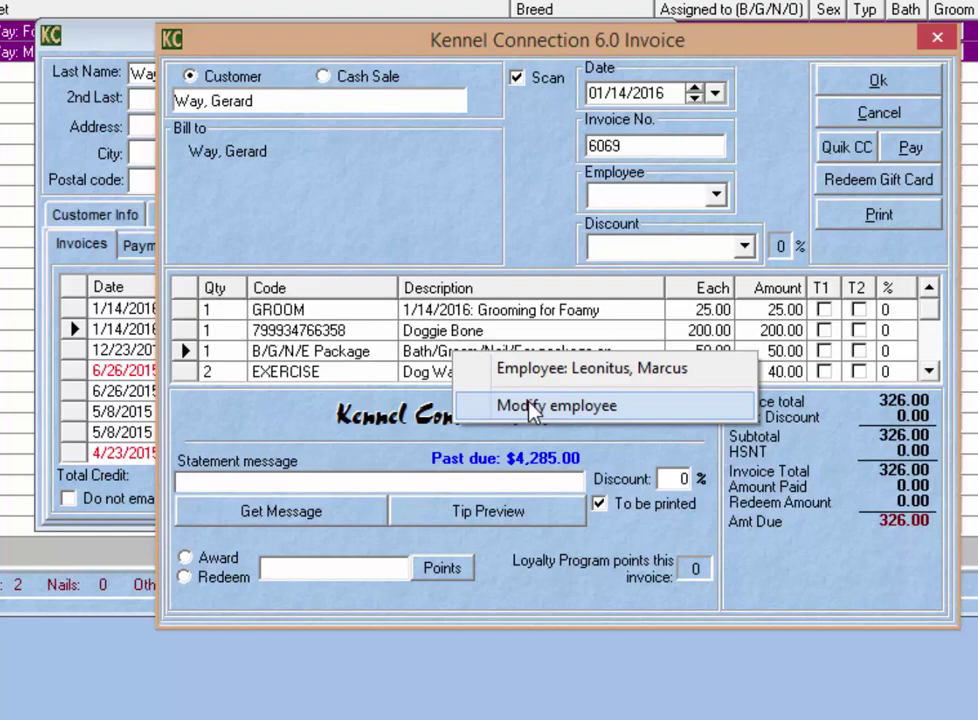
{"action": "left_click", "coordinate": [517, 212]}
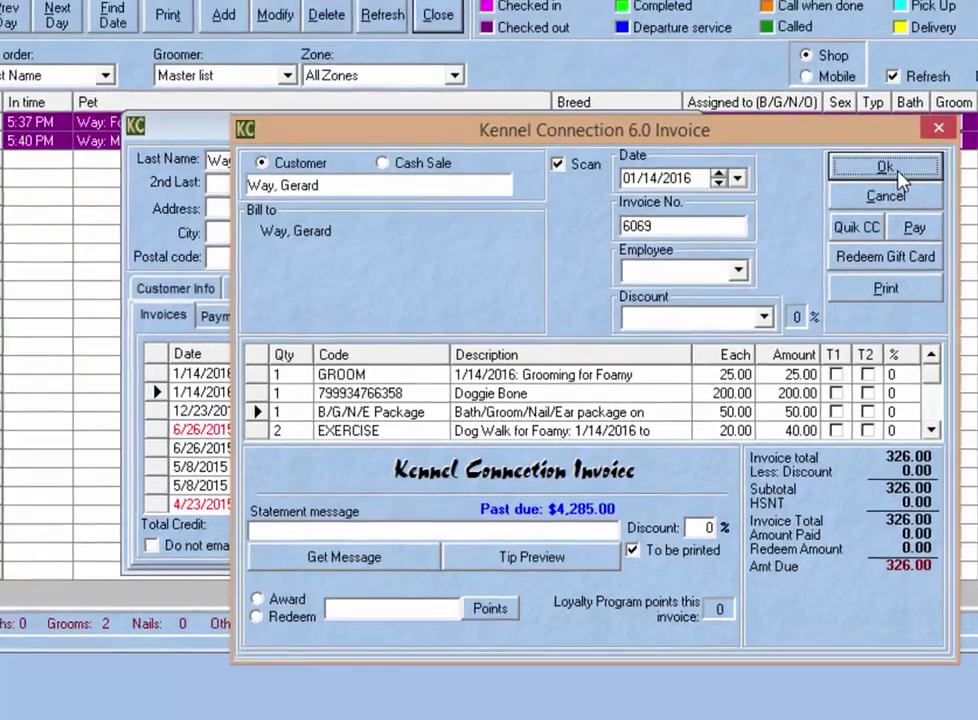
{"action": "left_click", "coordinate": [893, 90]}
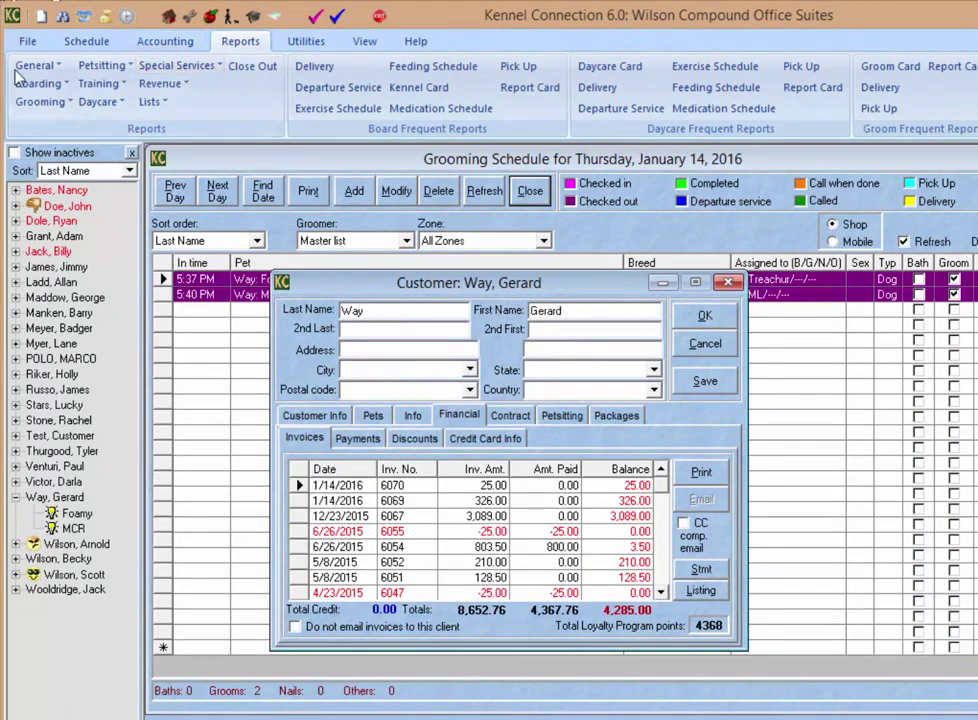
{"action": "left_click", "coordinate": [725, 322]}
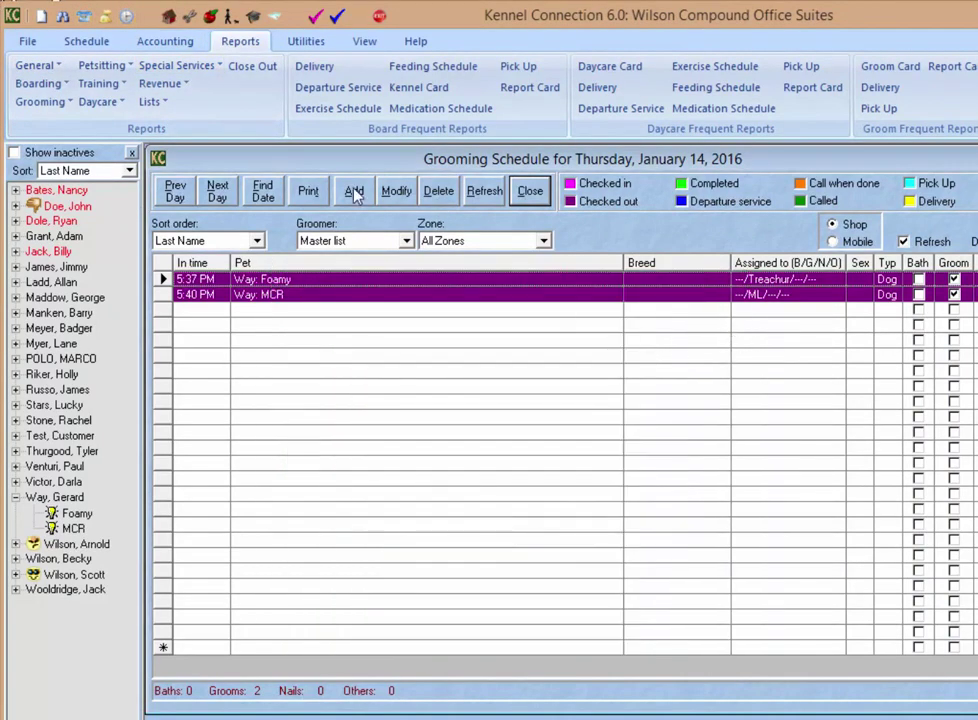
Mark the Doggie Bone inventory item as commissionable and save it
{"action": "left_click", "coordinate": [30, 41]}
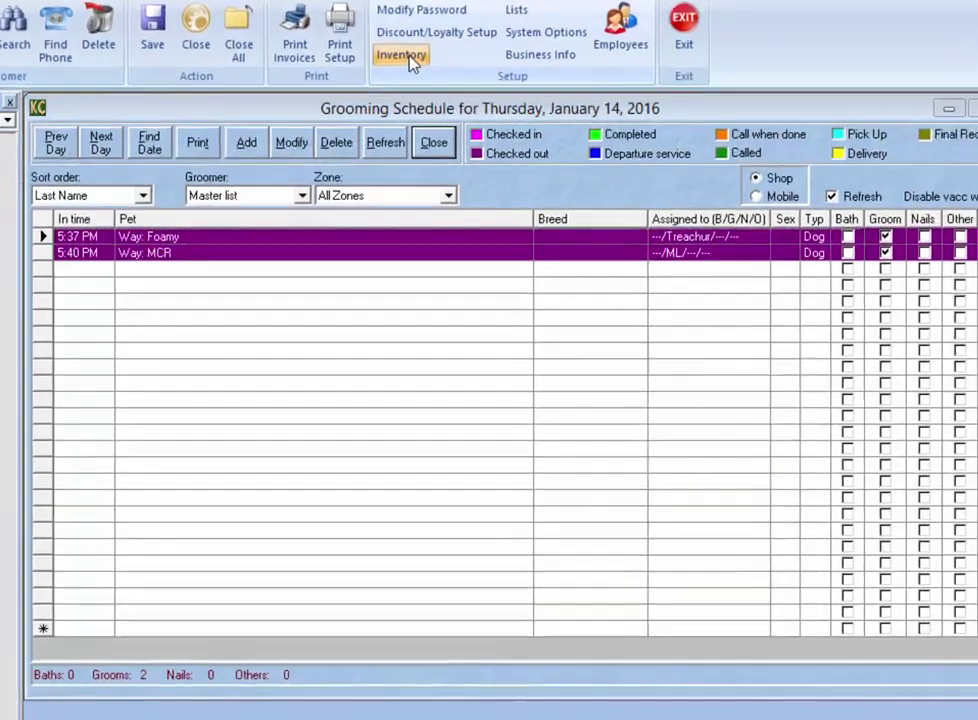
{"action": "left_click", "coordinate": [499, 108]}
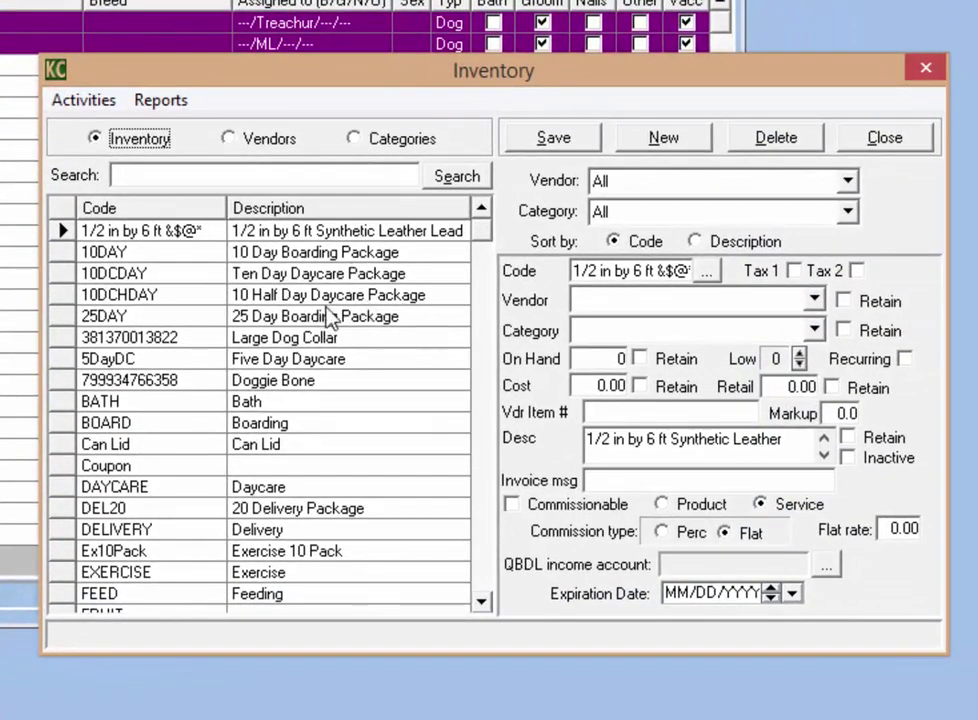
{"action": "left_click", "coordinate": [335, 390]}
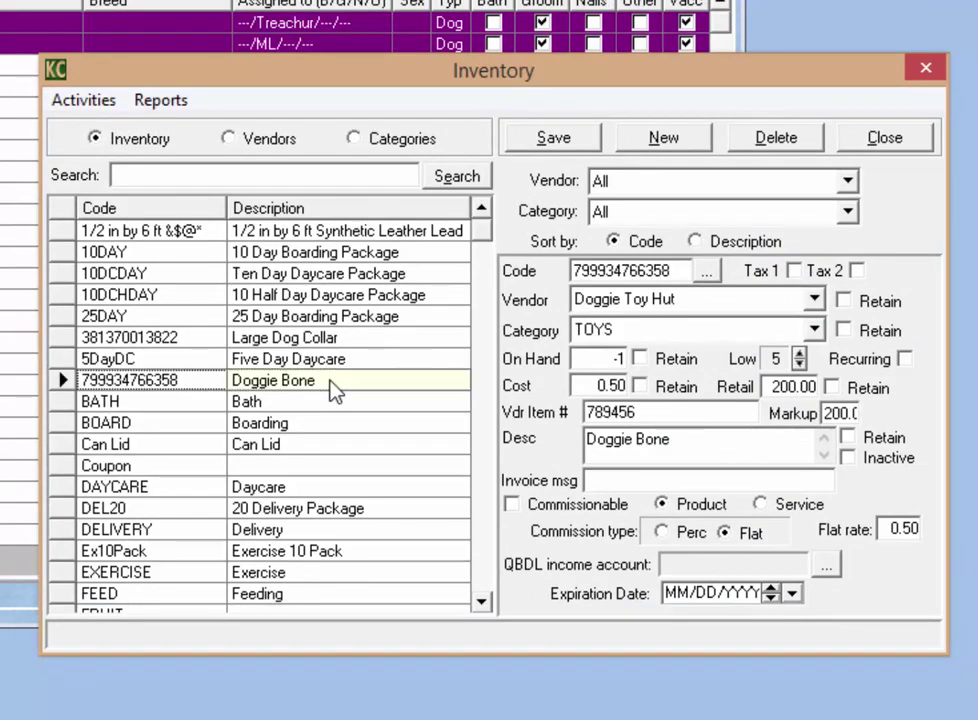
{"action": "left_click", "coordinate": [517, 506]}
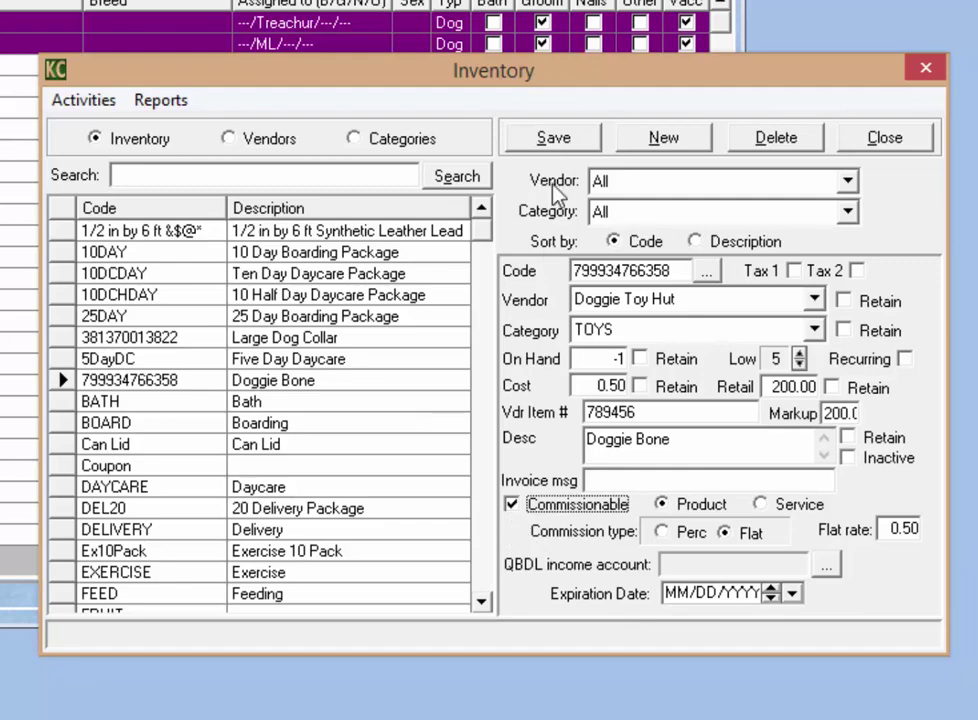
{"action": "left_click", "coordinate": [553, 142]}
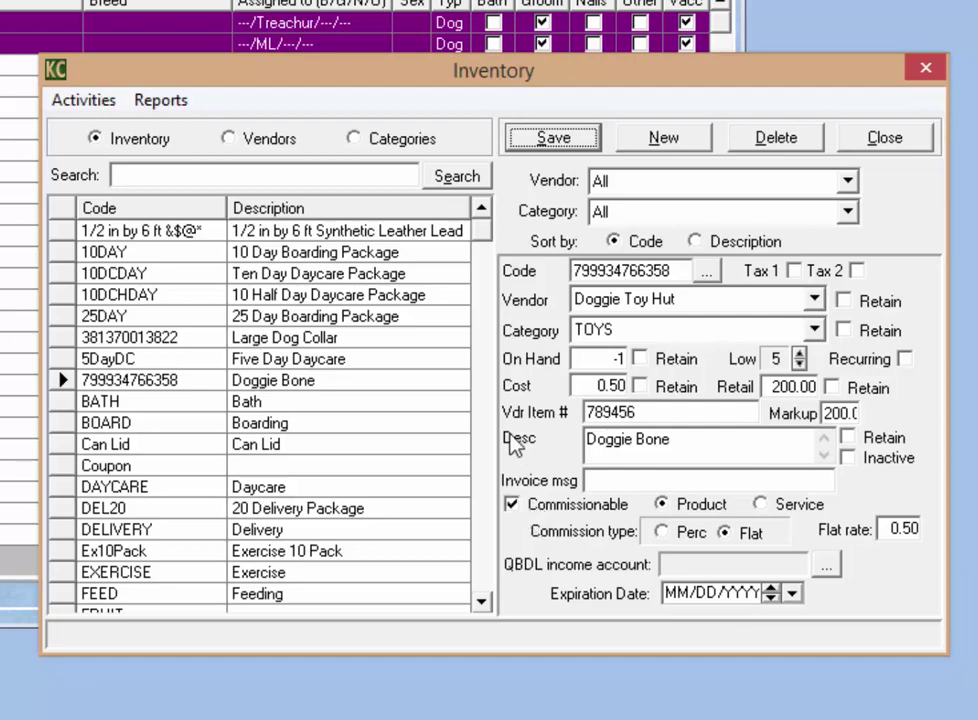
Check the commissionable setting and commission type of the OTHERGRM inventory item, then close the inventory
{"action": "left_click", "coordinate": [483, 492]}
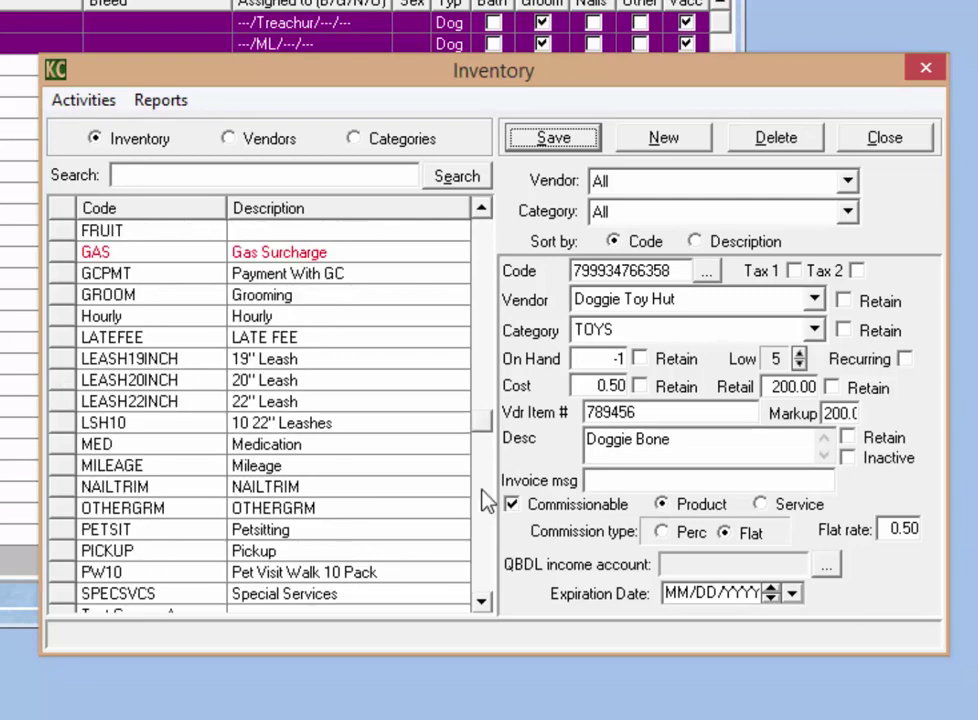
{"action": "left_click", "coordinate": [238, 509]}
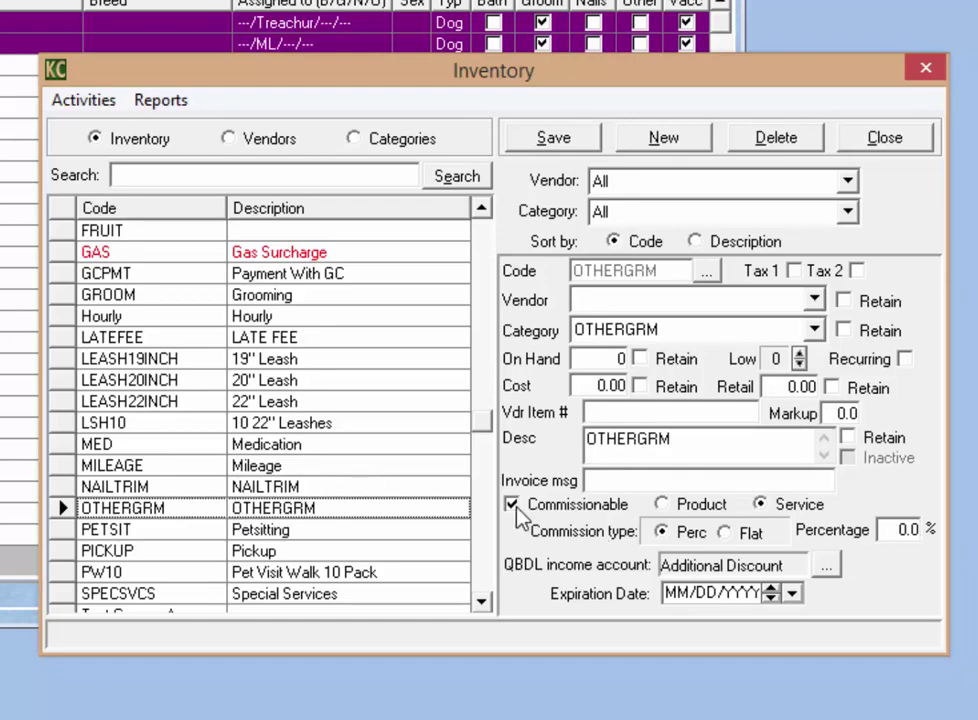
{"action": "left_click", "coordinate": [884, 138]}
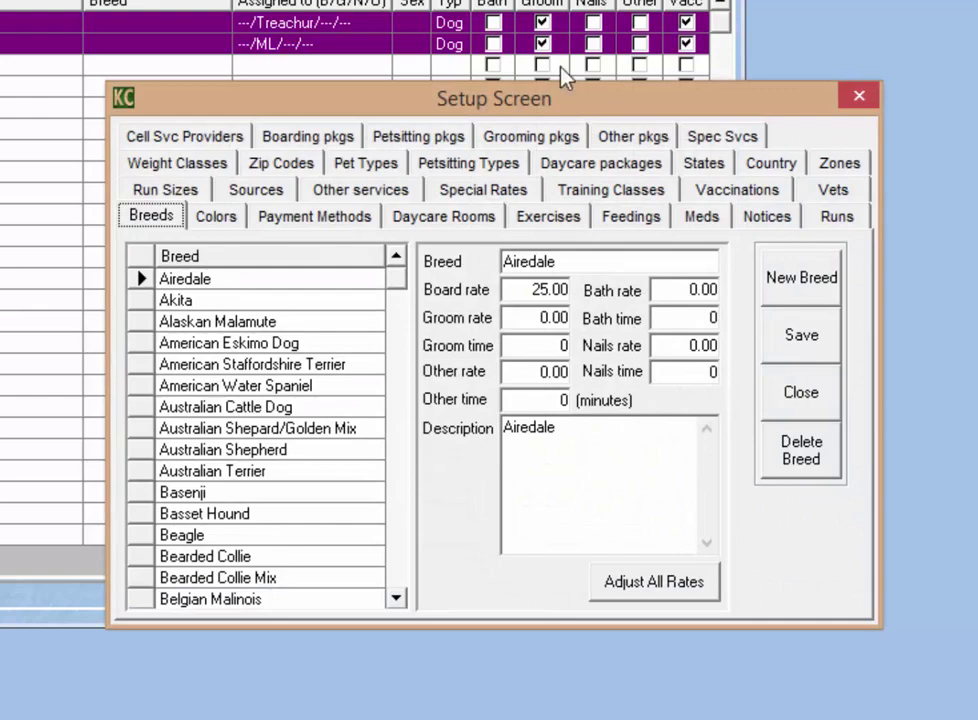
Mark the B/G/N/E Package under other services as commissionable, save it, recheck the item and close the setup
{"action": "left_click", "coordinate": [376, 197]}
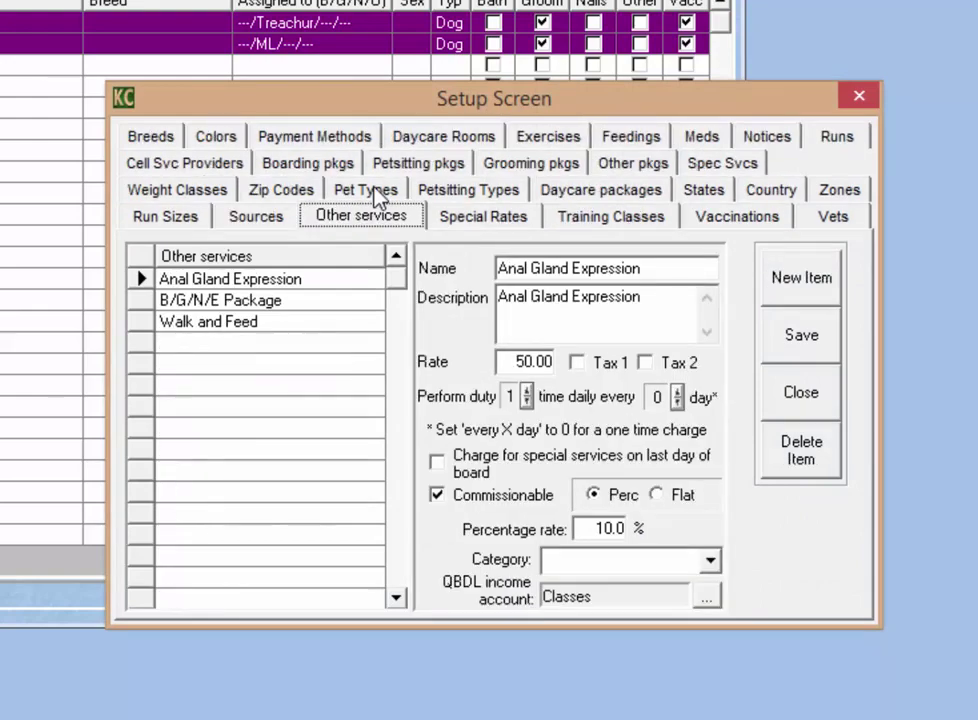
{"action": "left_click", "coordinate": [275, 310]}
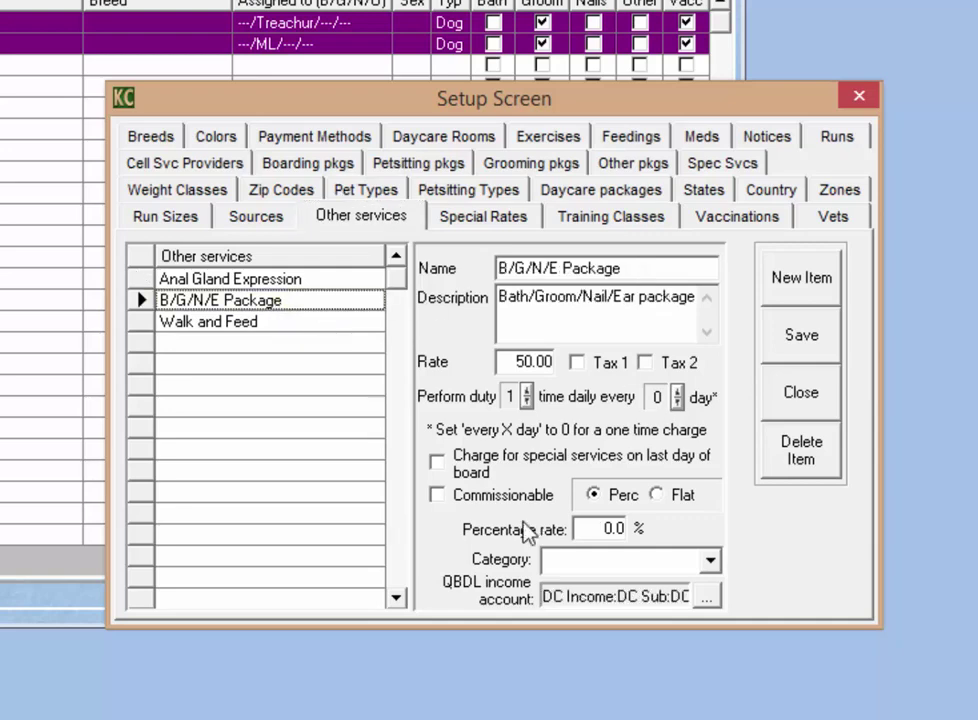
{"action": "left_click", "coordinate": [438, 496]}
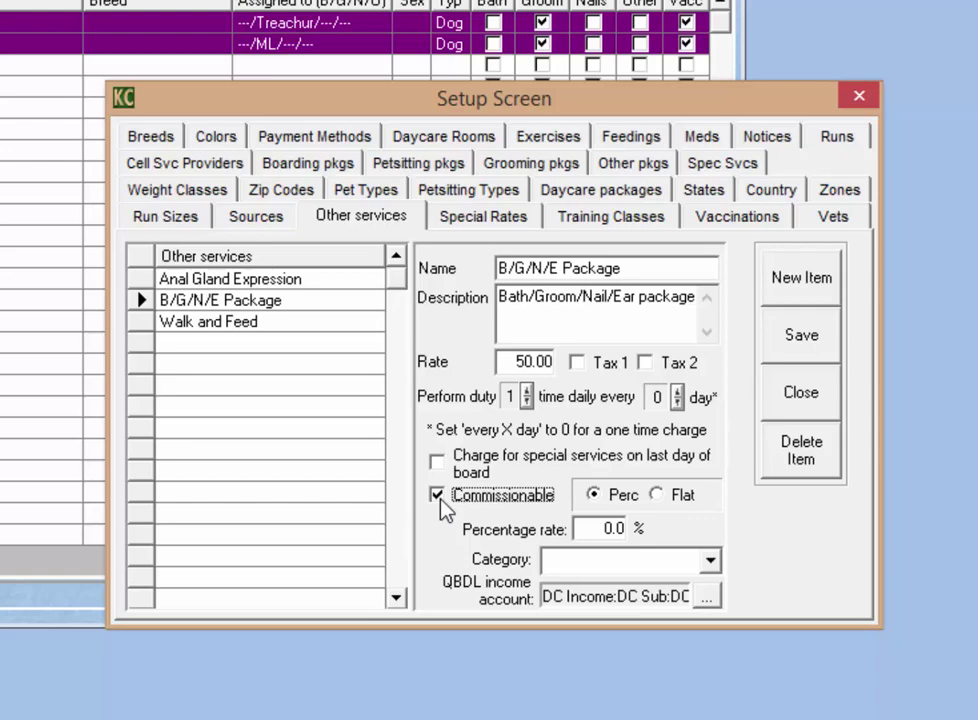
{"action": "left_click", "coordinate": [806, 336]}
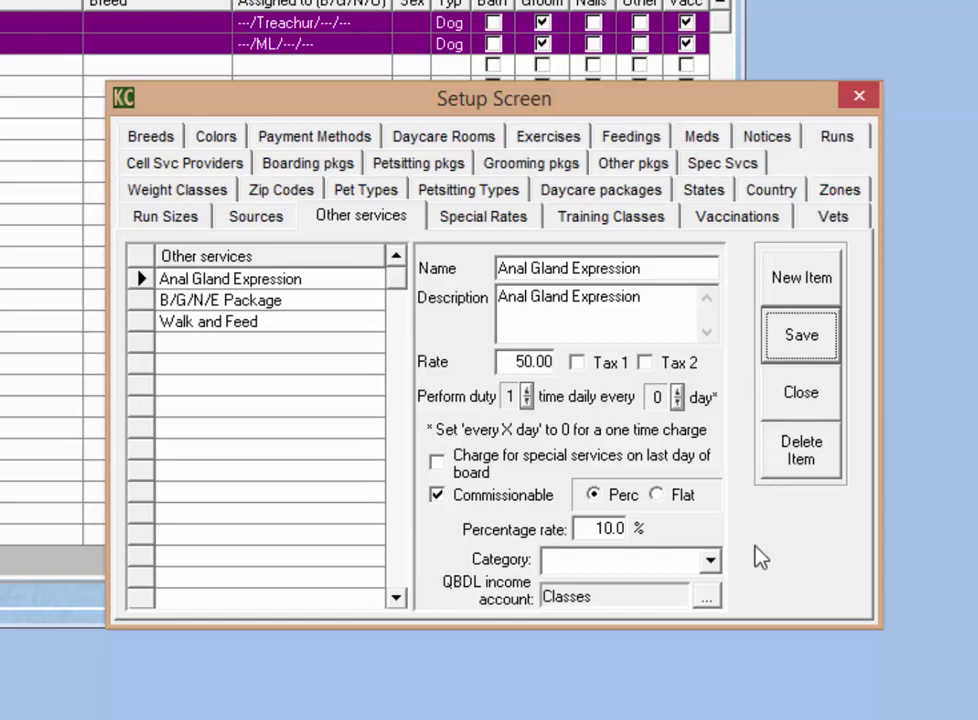
{"action": "left_click", "coordinate": [280, 303]}
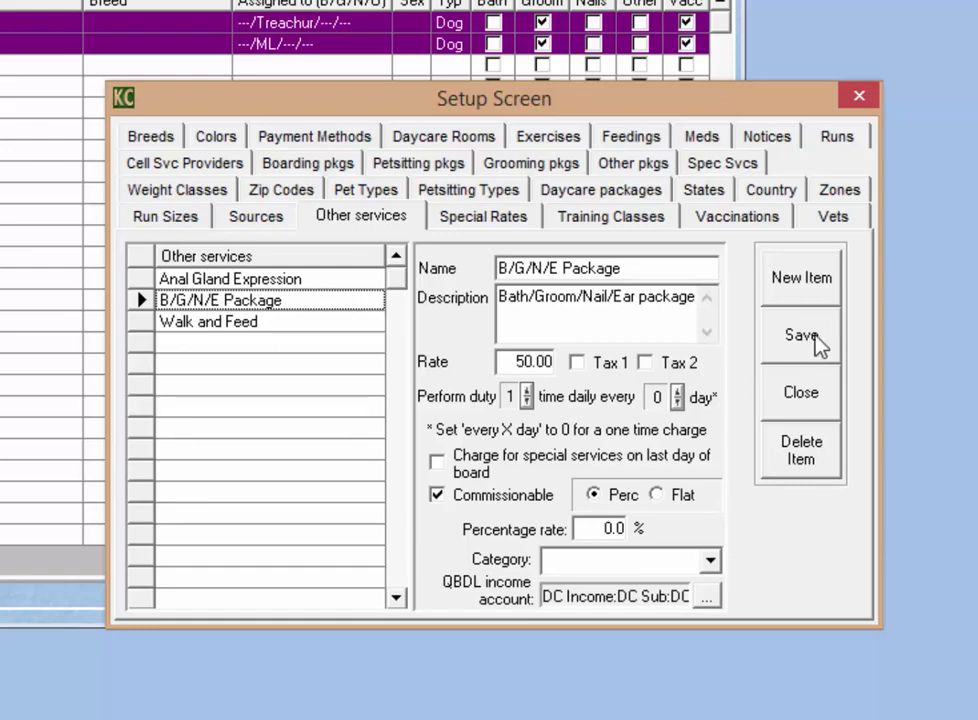
{"action": "left_click", "coordinate": [818, 404]}
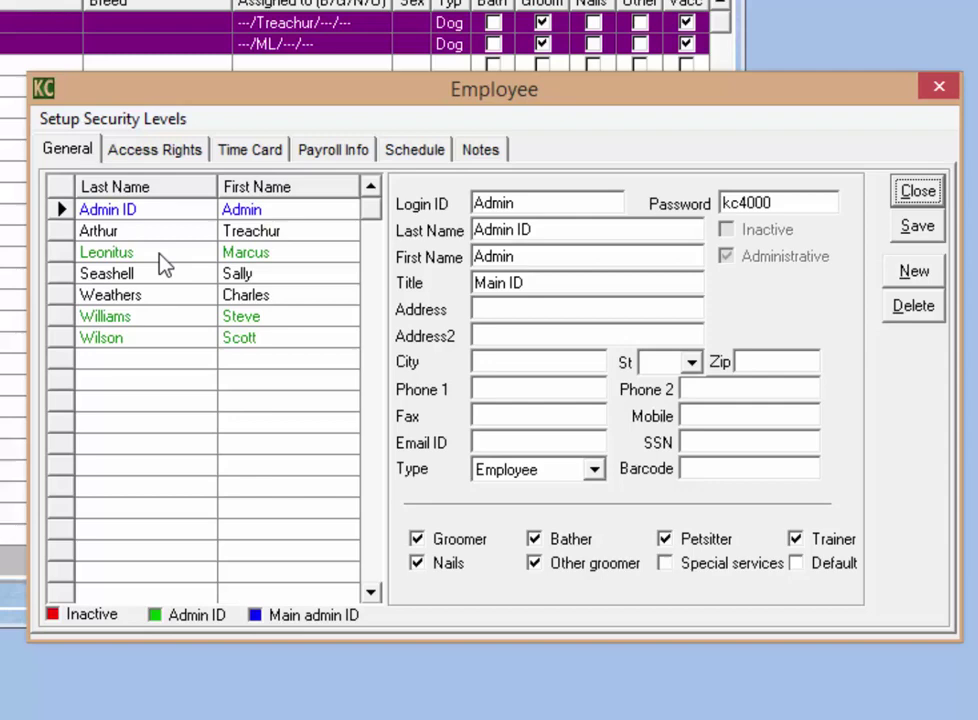
Review the overall commission percentage and item rates in the third listed employee's payroll information, then close the employee record without saving
{"action": "left_click", "coordinate": [159, 255]}
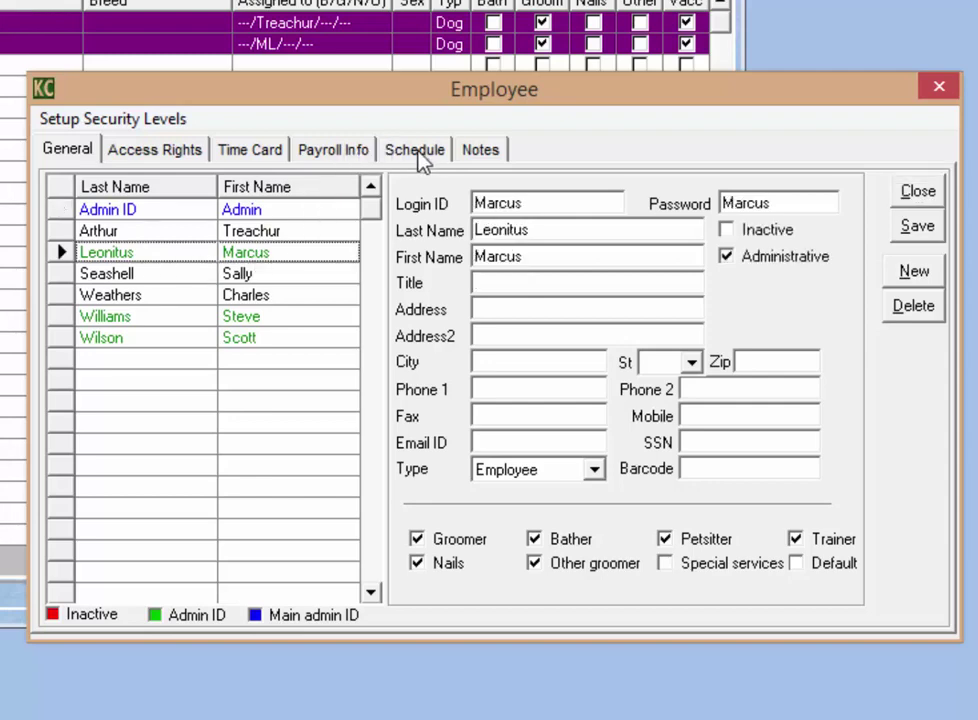
{"action": "left_click", "coordinate": [364, 158]}
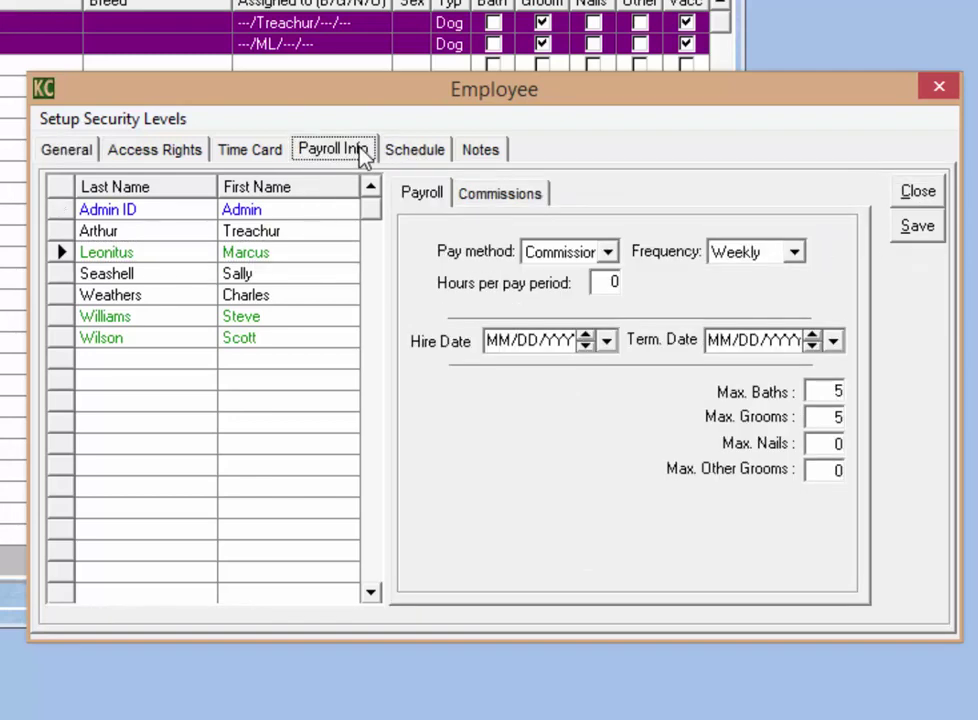
{"action": "left_click", "coordinate": [492, 200]}
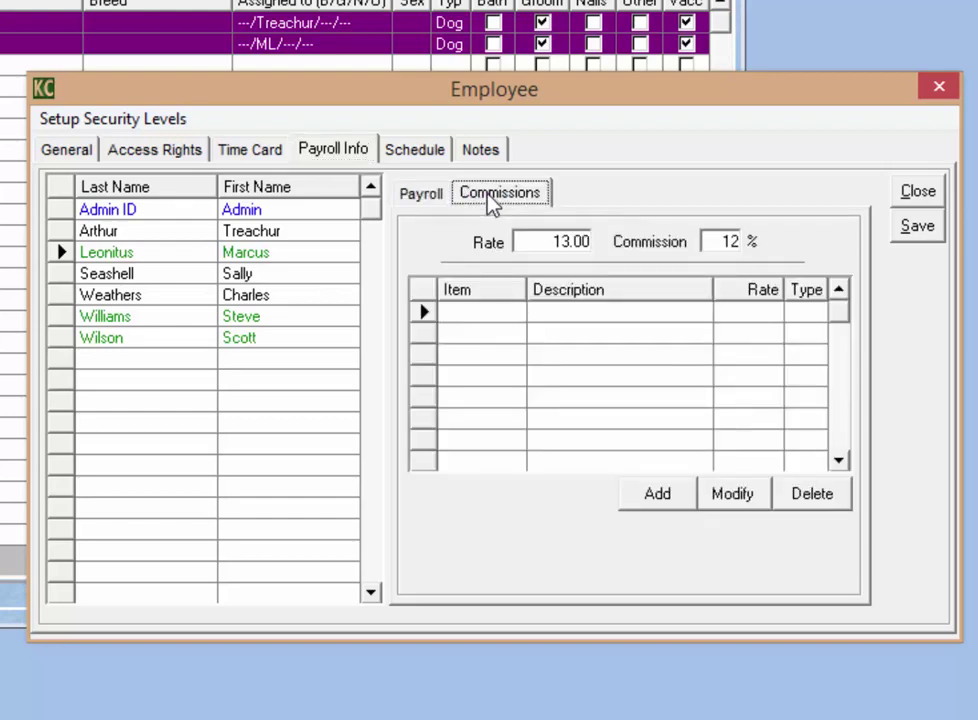
{"action": "double_click", "coordinate": [716, 243]}
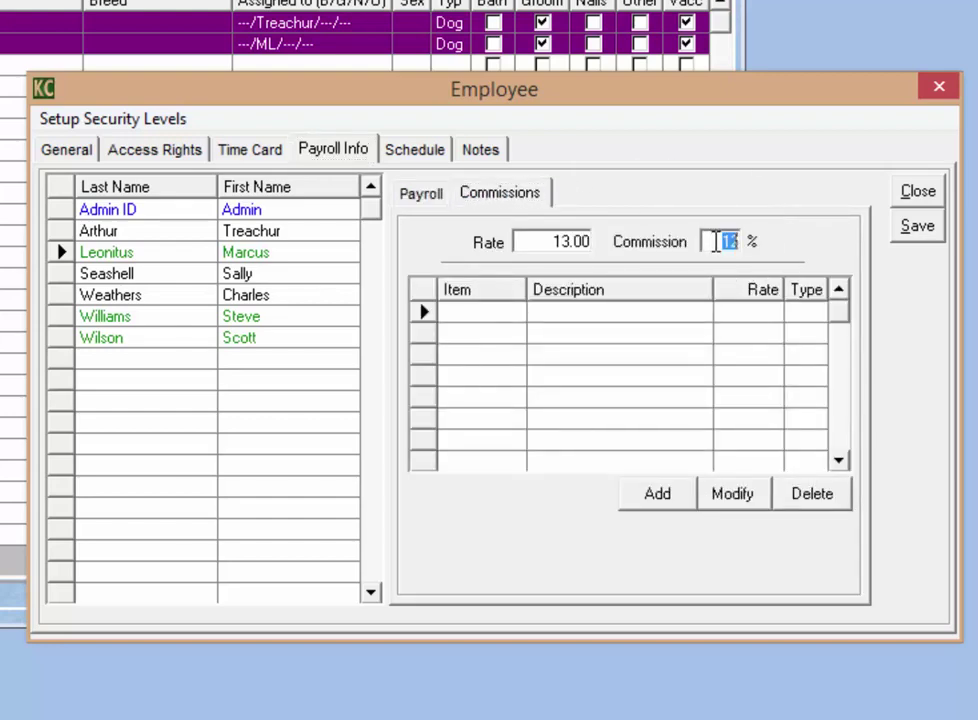
{"action": "left_click", "coordinate": [716, 243]}
{"action": "left_click", "coordinate": [668, 316]}
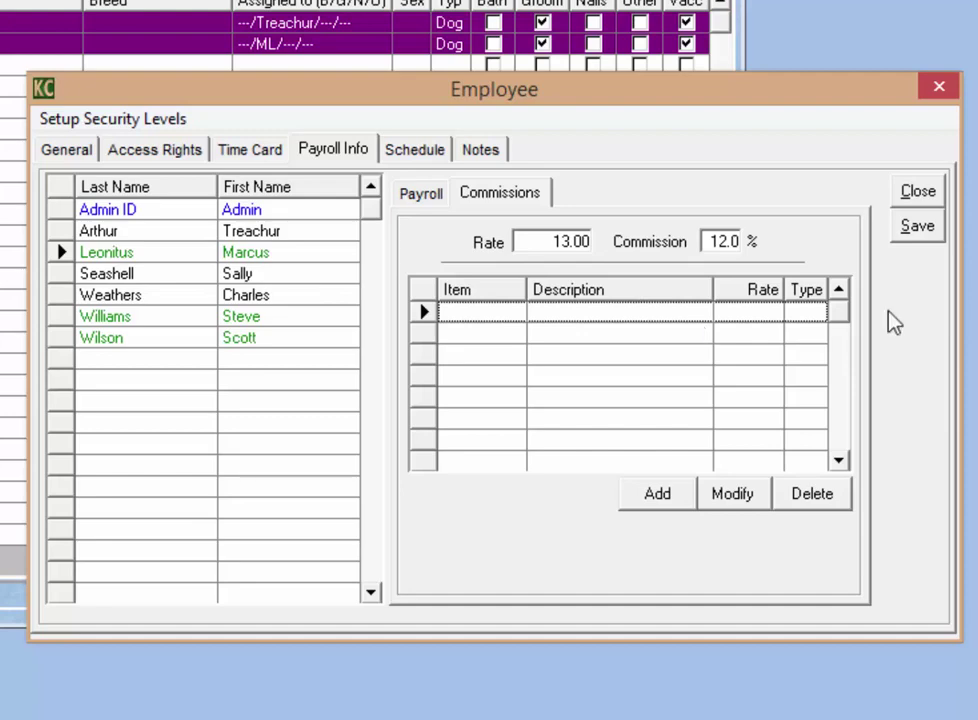
{"action": "left_click", "coordinate": [915, 192]}
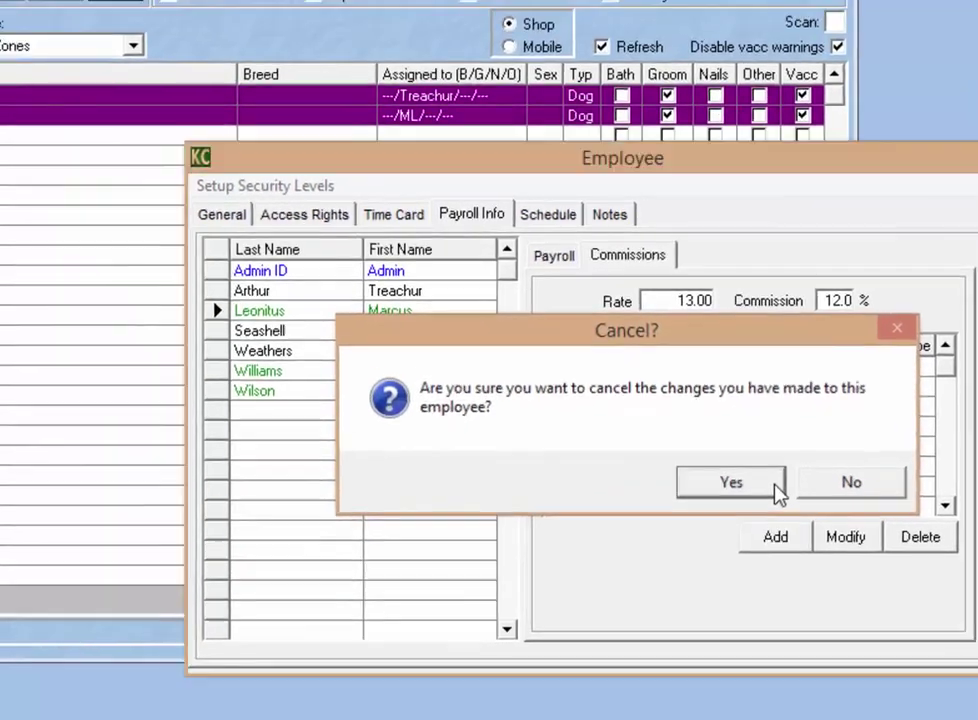
{"action": "left_click", "coordinate": [657, 438]}
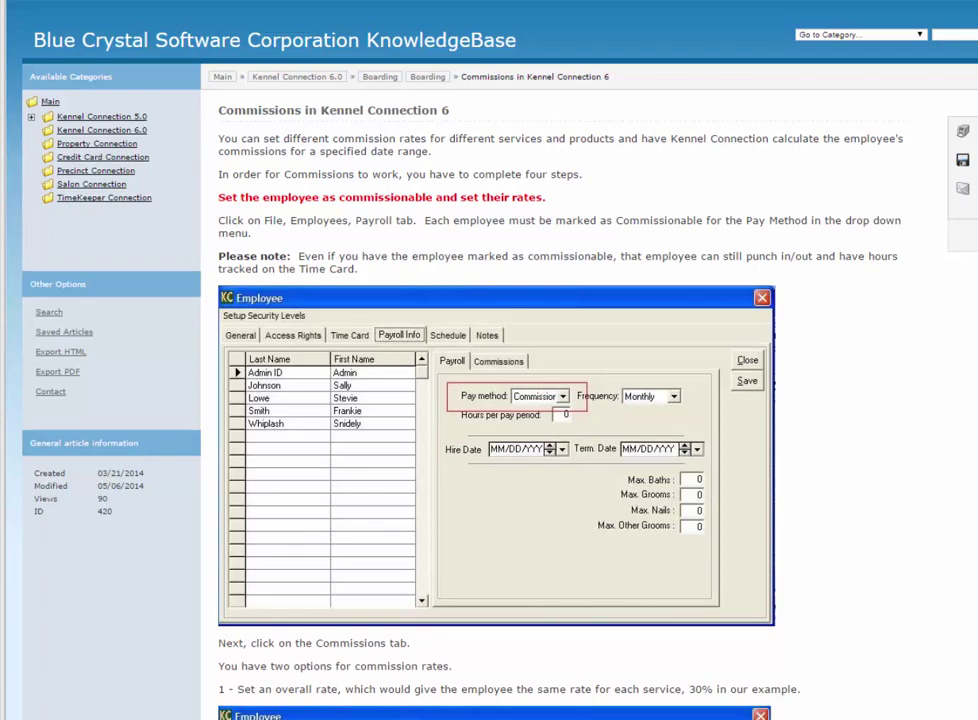
Read through the KnowledgeBase article on commissions in Kennel Connection 6, from employee rates and commissionable inventory items to assigning employees on groom appointments
{"action": "scroll", "coordinate": [490, 400], "scroll_direction": "down", "scroll_amount": 4}
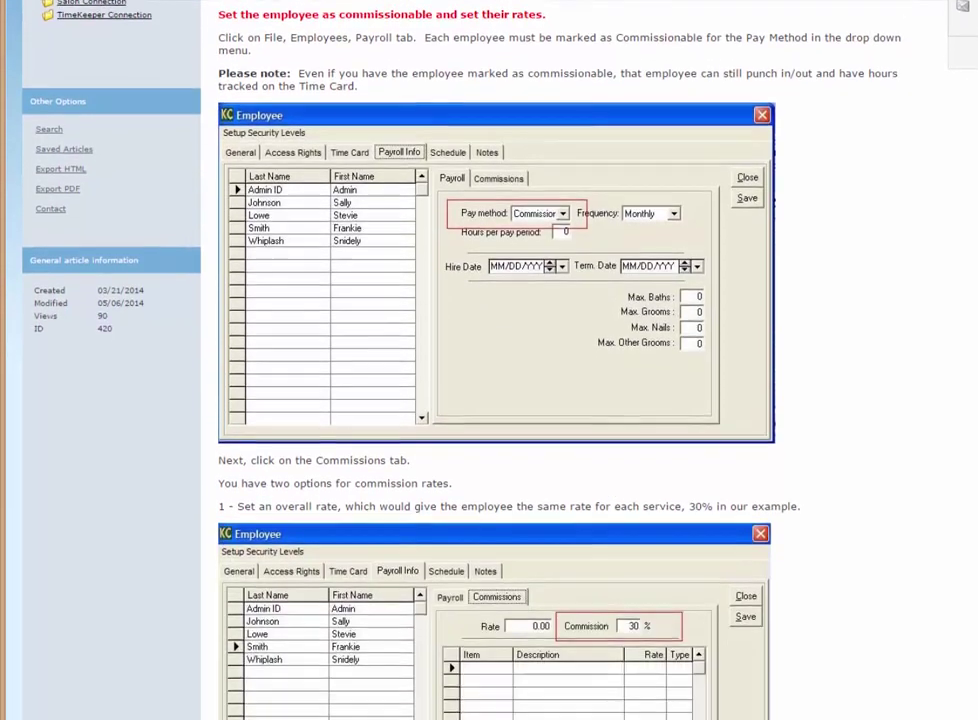
{"action": "scroll", "coordinate": [490, 400], "scroll_direction": "down", "scroll_amount": 7}
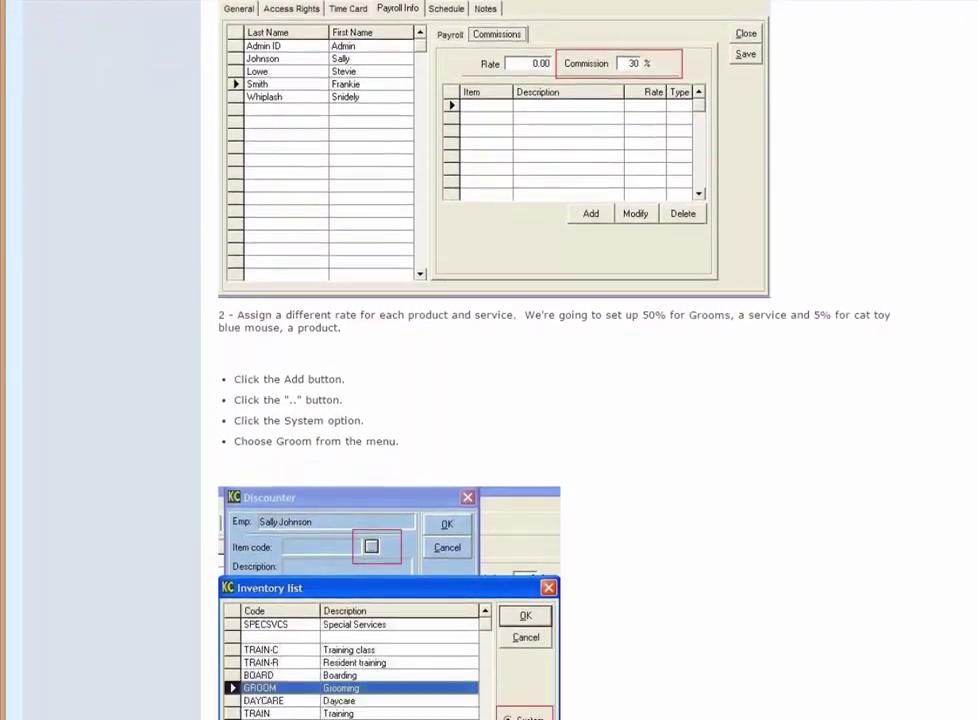
{"action": "scroll", "coordinate": [490, 400], "scroll_direction": "down", "scroll_amount": 8}
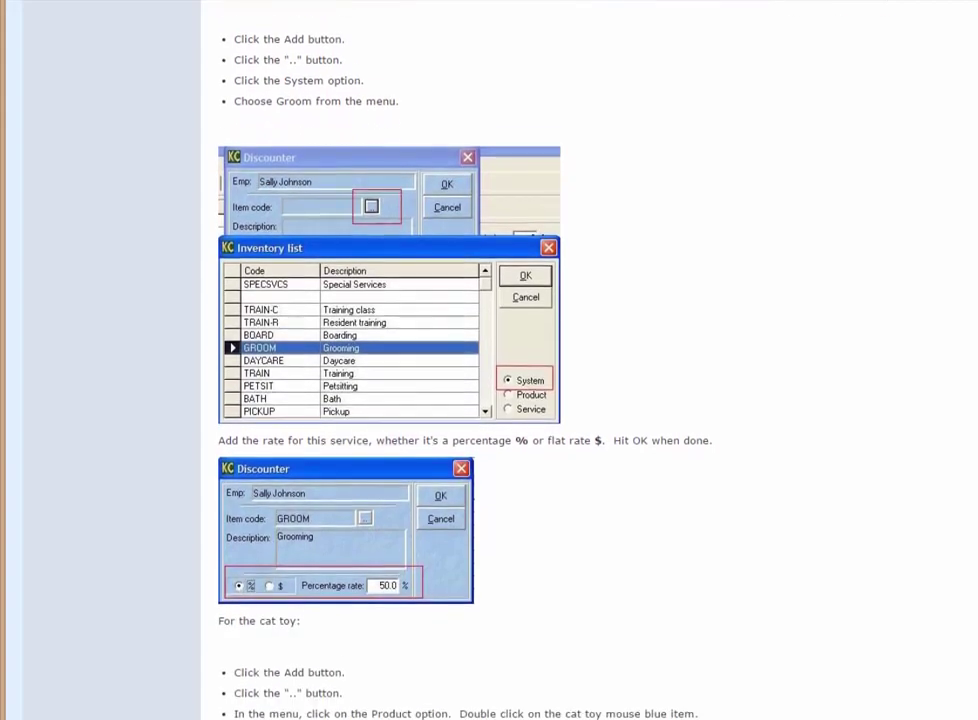
{"action": "scroll", "coordinate": [490, 400], "scroll_direction": "down", "scroll_amount": 6}
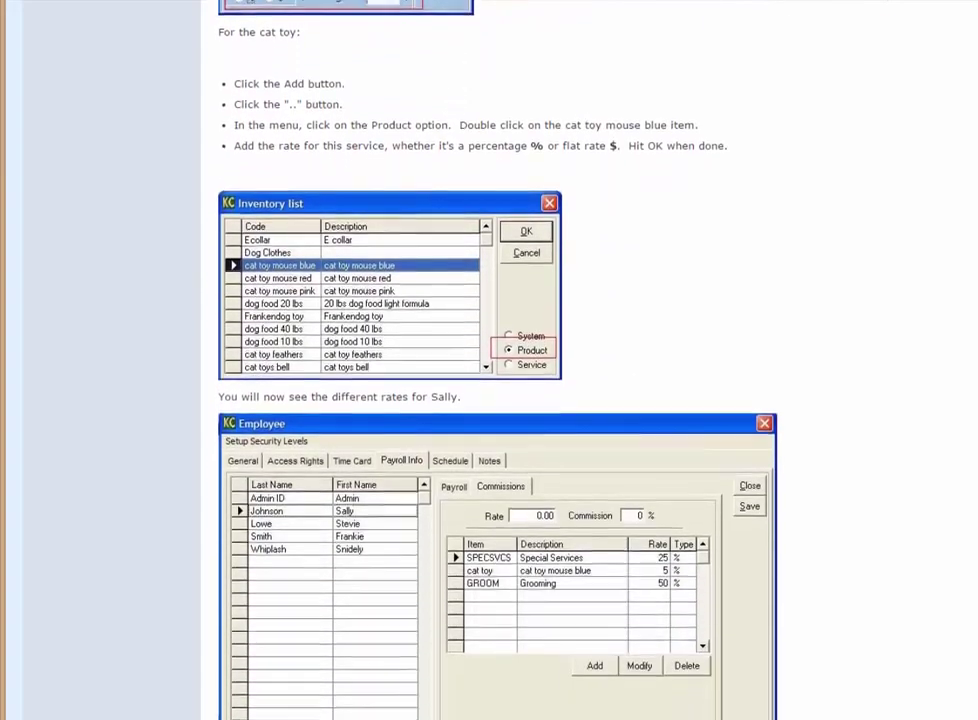
{"action": "scroll", "coordinate": [490, 400], "scroll_direction": "down", "scroll_amount": 10}
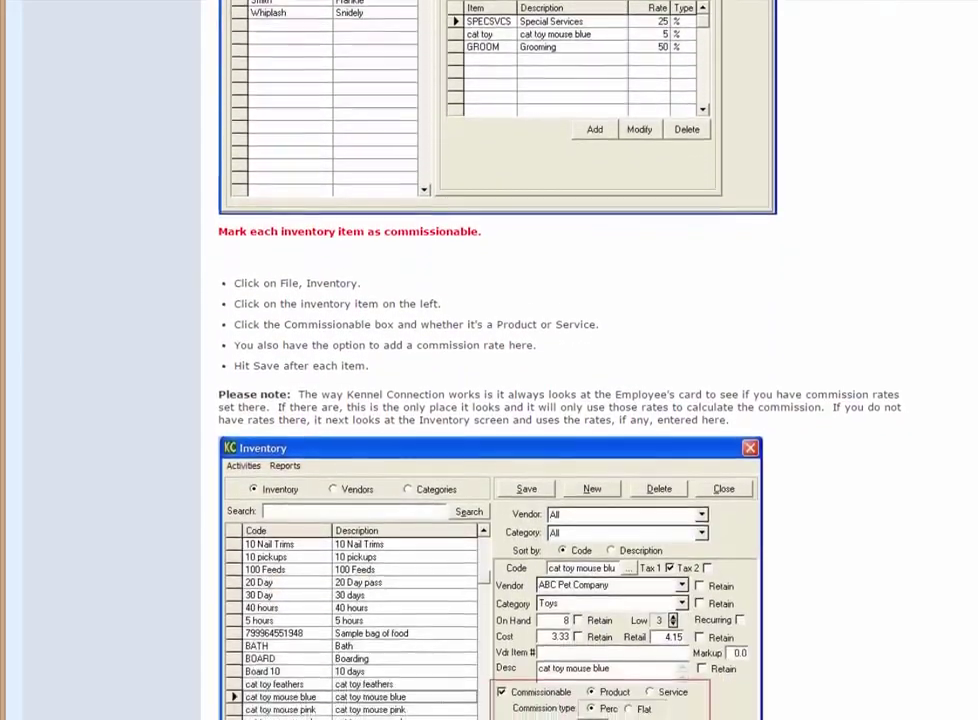
{"action": "scroll", "coordinate": [490, 400], "scroll_direction": "down", "scroll_amount": 10}
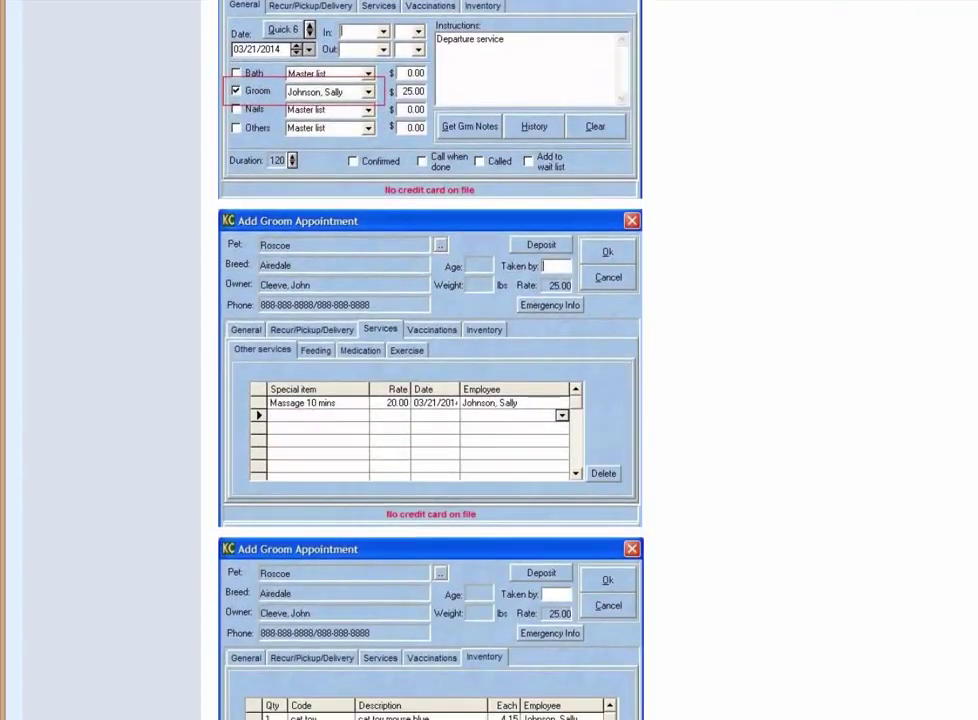
{"action": "scroll", "coordinate": [490, 400], "scroll_direction": "down", "scroll_amount": 1}
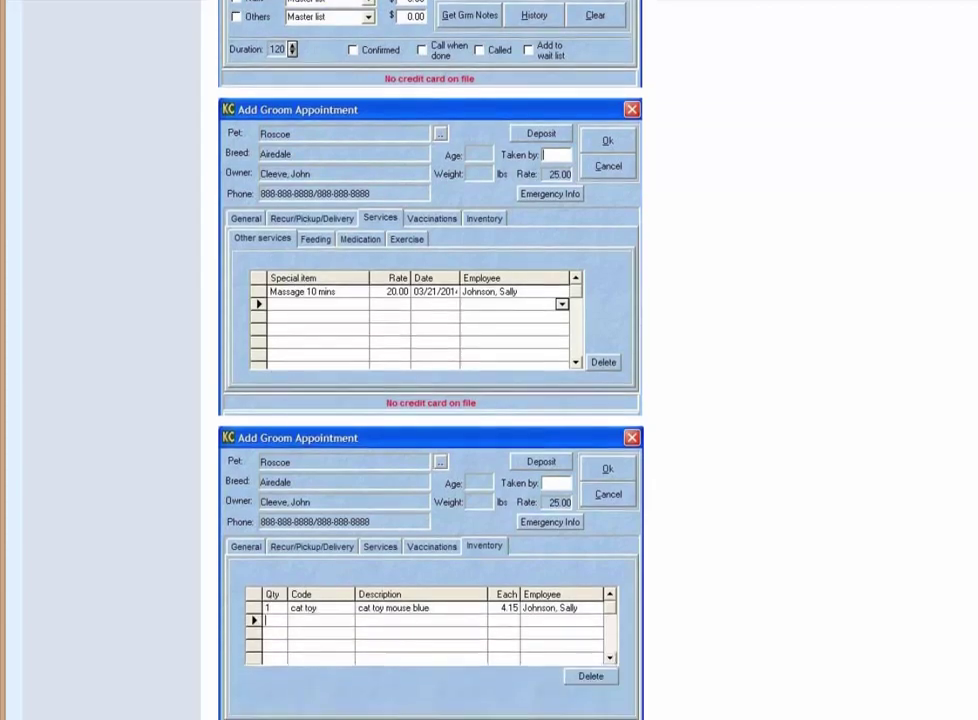
{"action": "scroll", "coordinate": [490, 400], "scroll_direction": "down", "scroll_amount": 2}
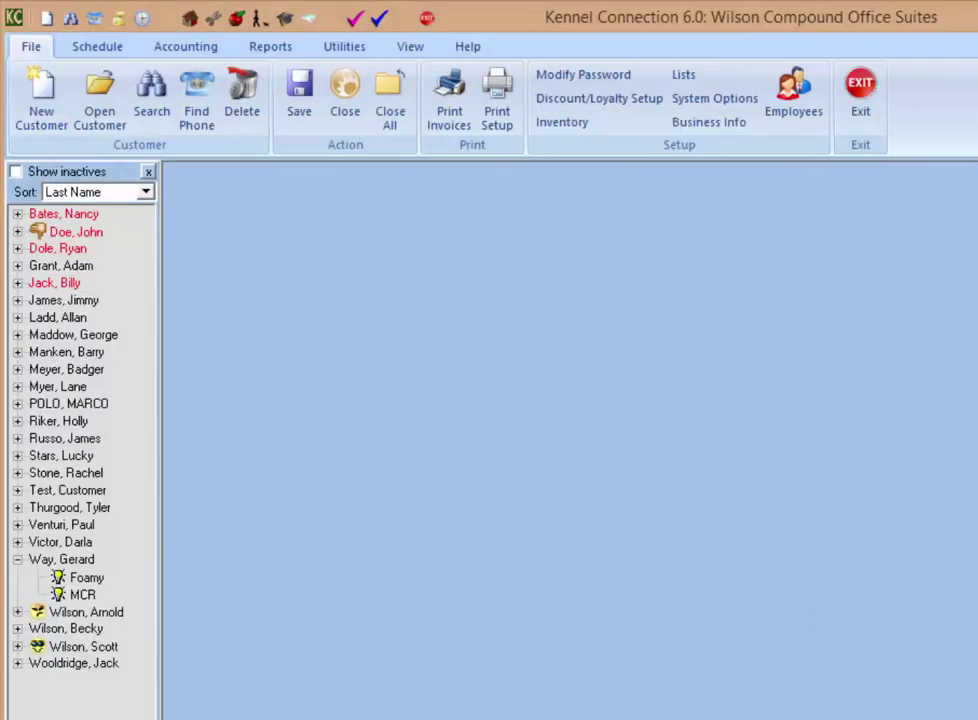